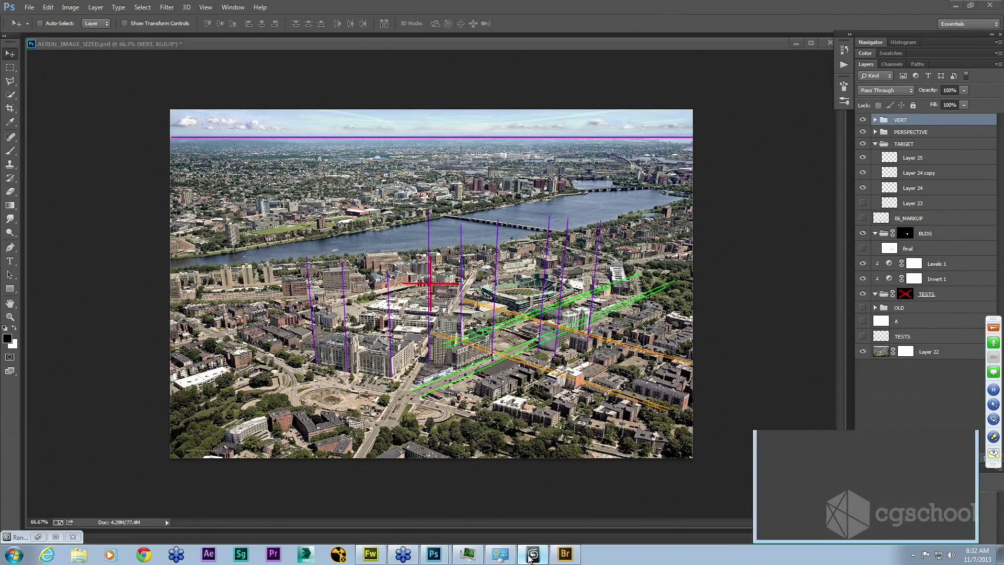
Switch to 3ds Max, move the rendered frame window clear of the viewports and widen the Top viewport.
left_click(533, 553)
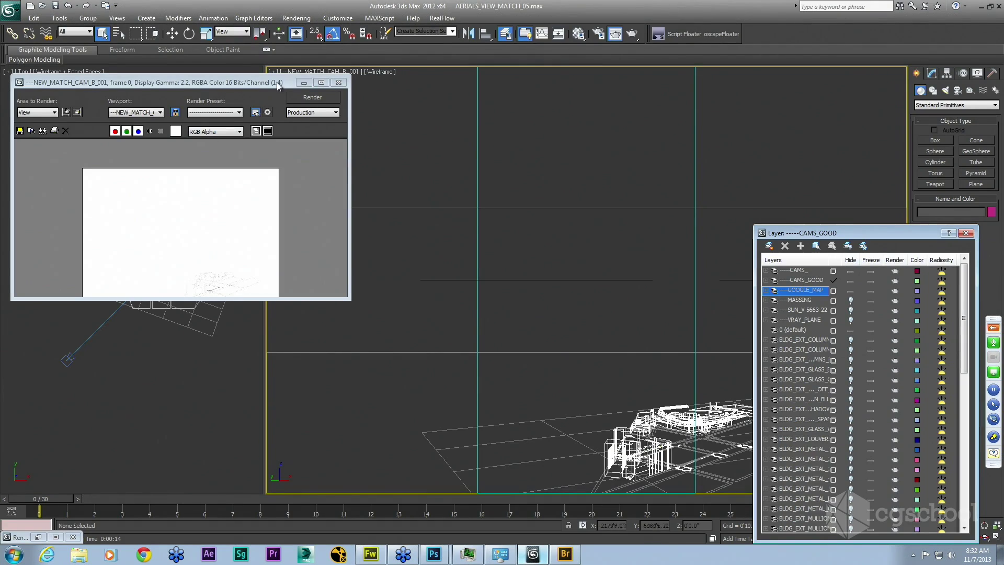
left_click_drag(277, 82, 934, 382)
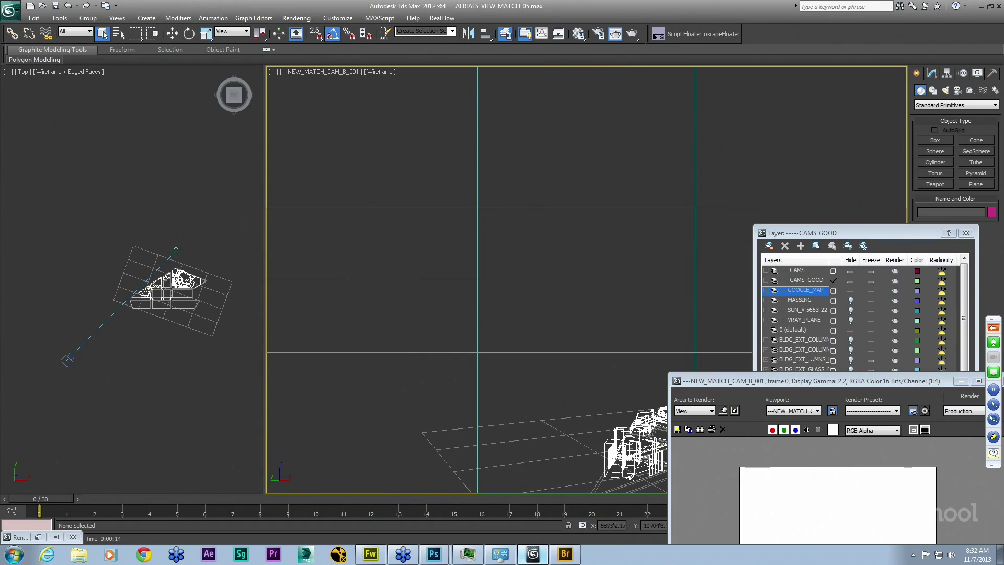
left_click(155, 233)
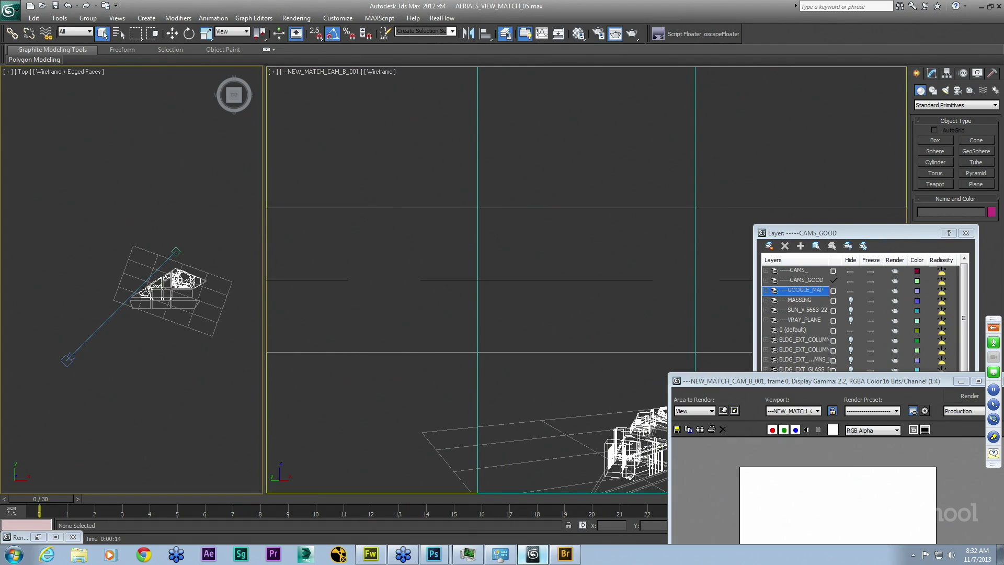
left_click_drag(265, 222, 866, 227)
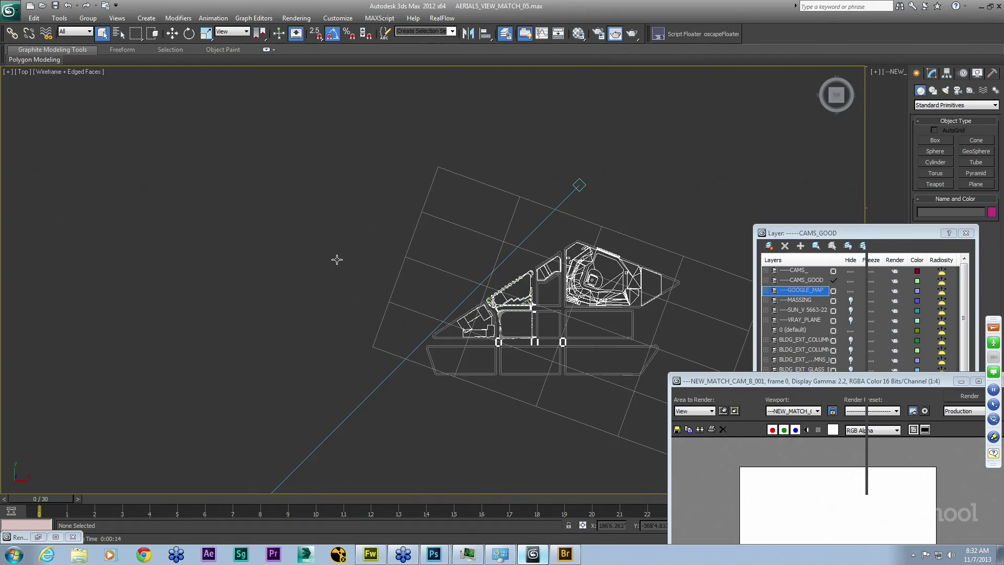
Isolate the large ground plane in the Top viewport and display it shaded.
scroll(457, 252, "up", 5)
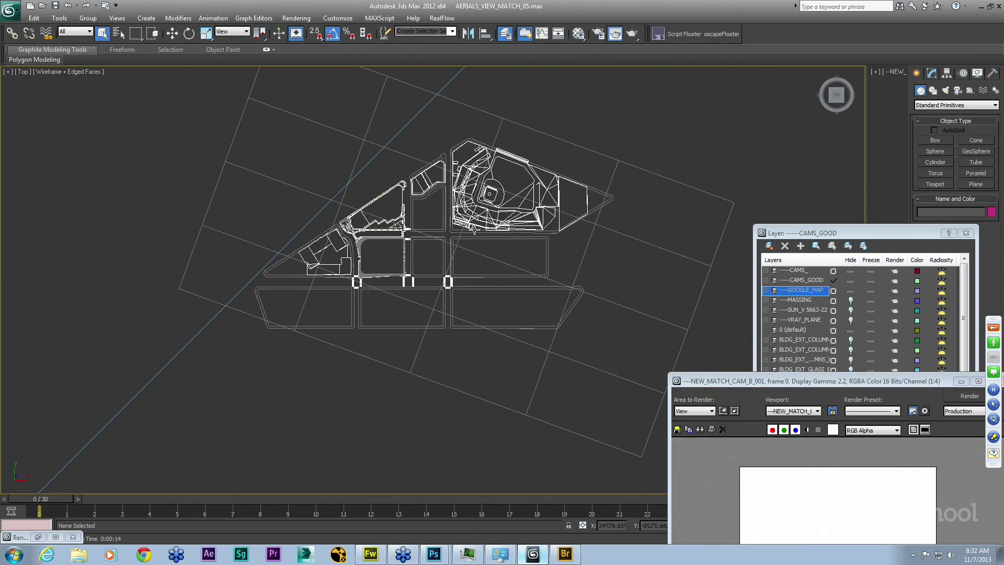
middle_click_drag(475, 231, 469, 257)
left_click(529, 160)
right_click(529, 160)
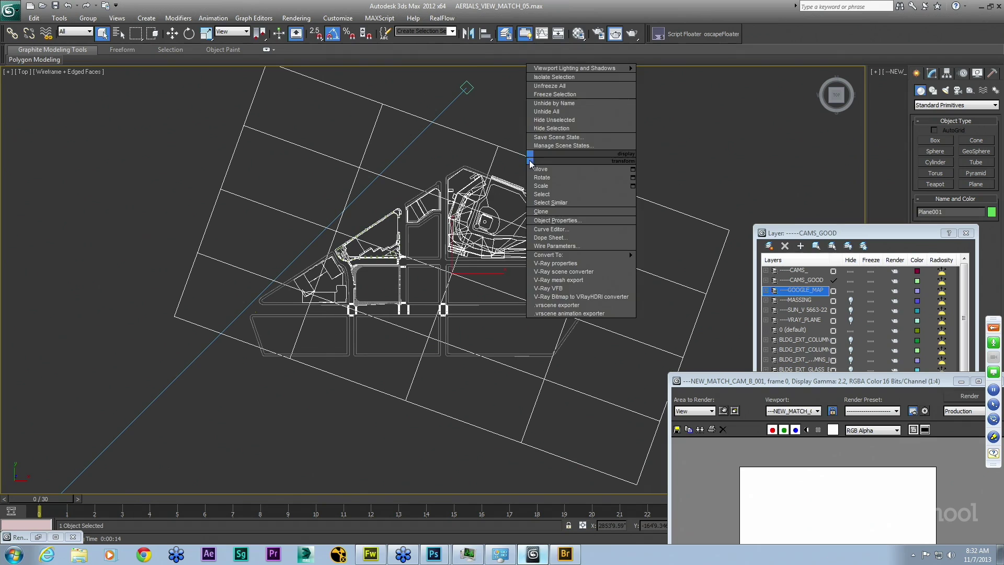
left_click(550, 76)
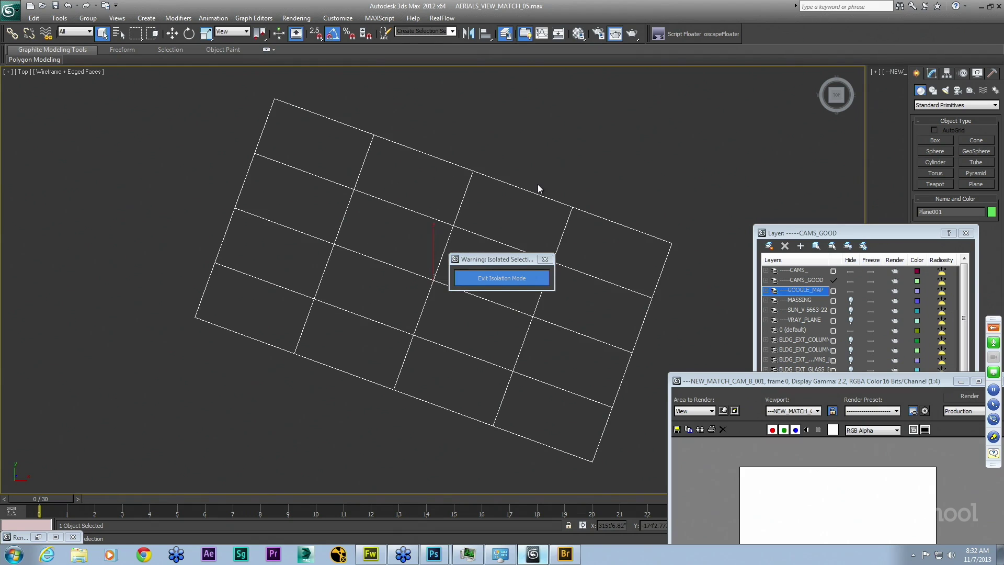
key("F3")
Examine the aerial map on the isolated plane, from the streets around the ballpark to its full extent.
middle_click_drag(500, 165, 503, 146)
scroll(503, 145, "up", 8)
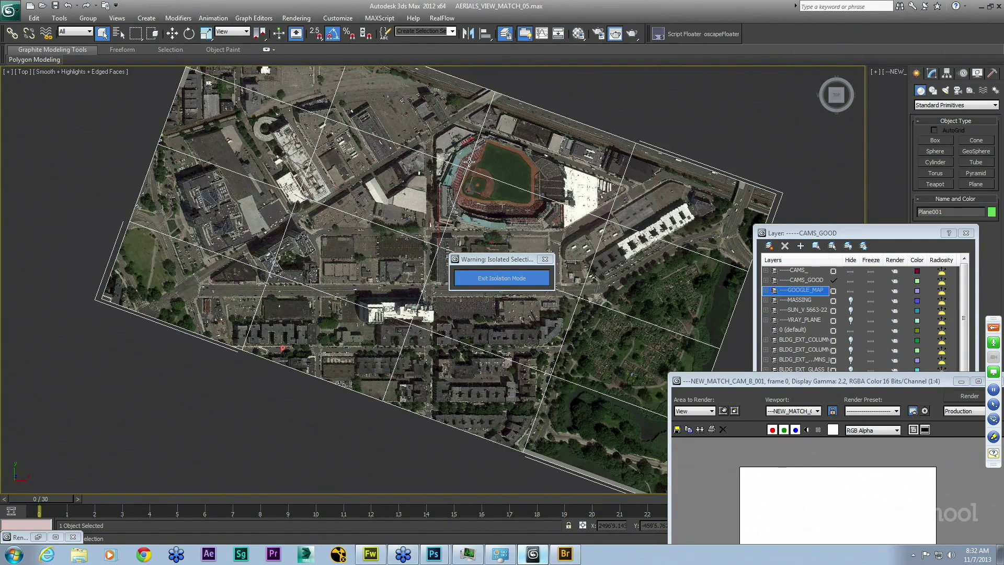
scroll(469, 170, "up", 5)
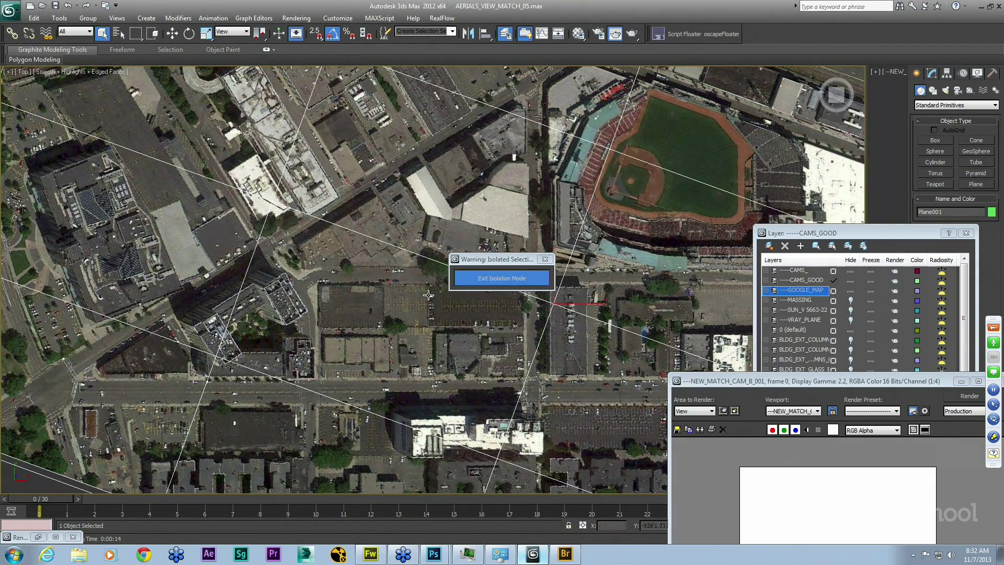
scroll(353, 311, "down", 2)
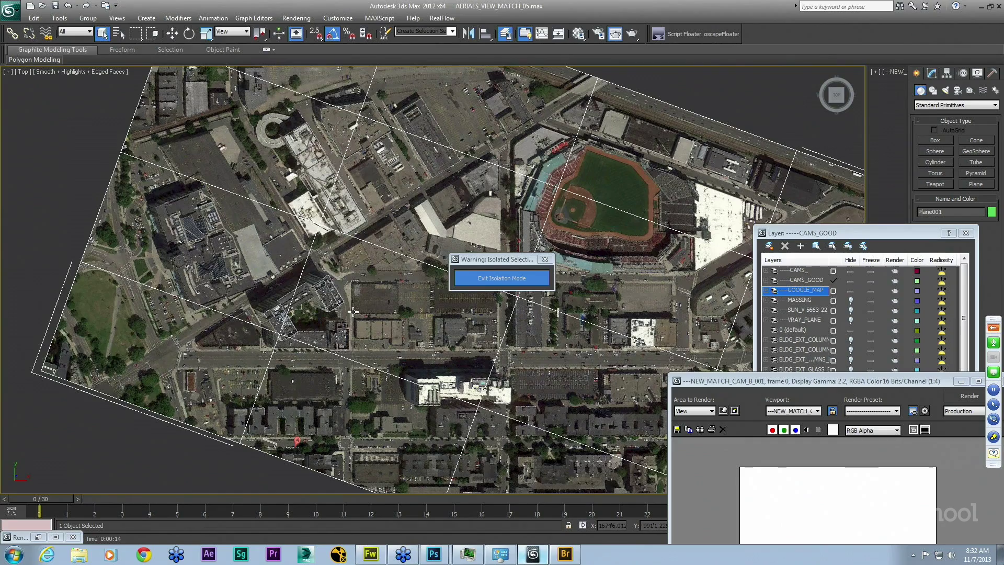
scroll(353, 312, "down", 2)
scroll(353, 312, "down", 2)
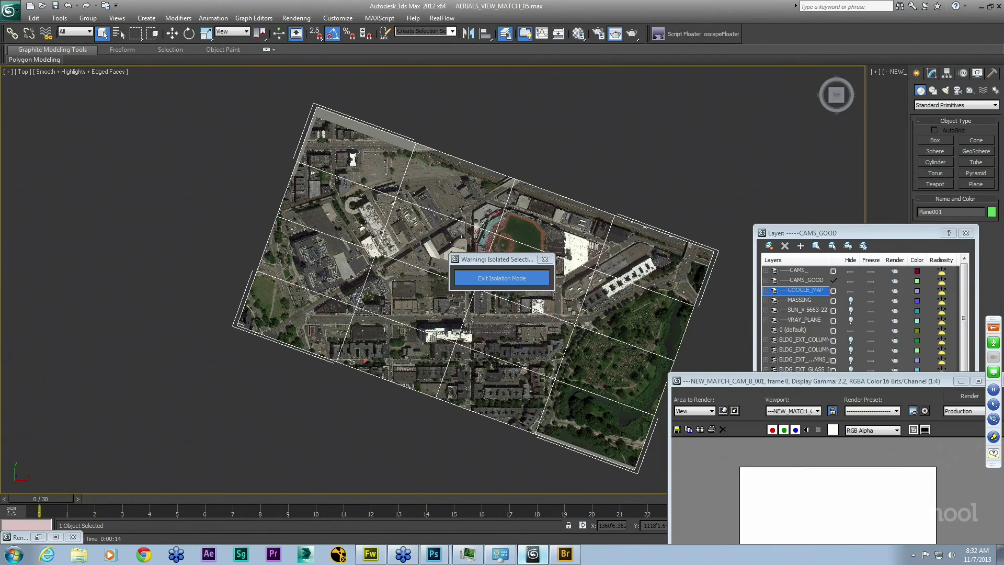
scroll(353, 312, "up", 2)
scroll(353, 311, "up", 2)
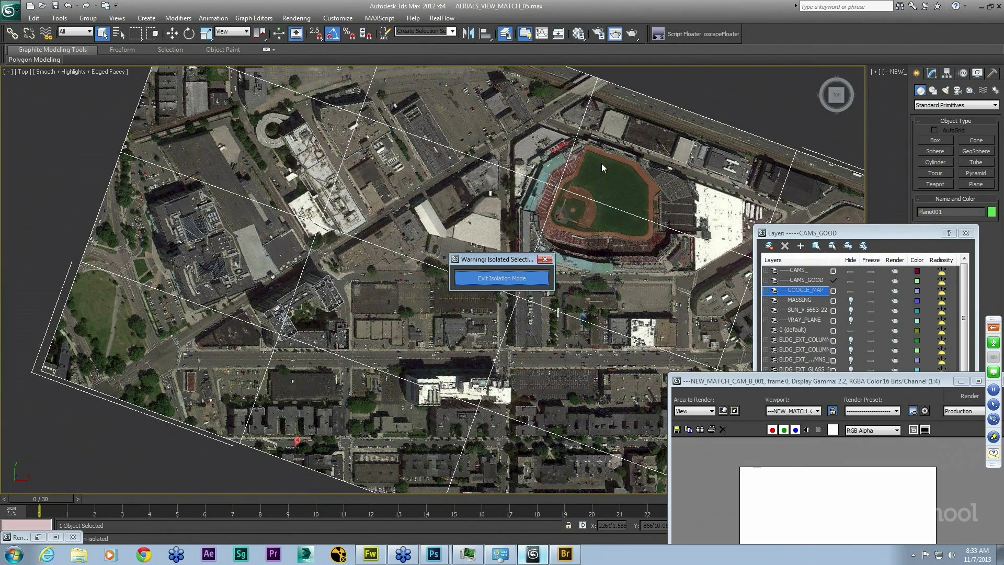
Exit isolation, view the modelled site over the aerial map from an oblique angle and clear the selection.
key("alt+q")
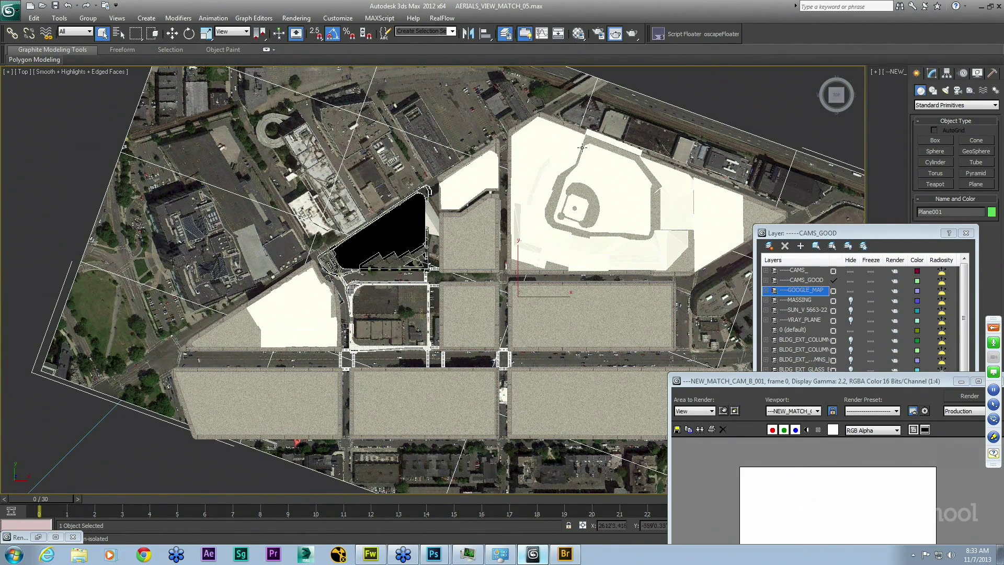
middle_click_drag(487, 268, 516, 227, "alt")
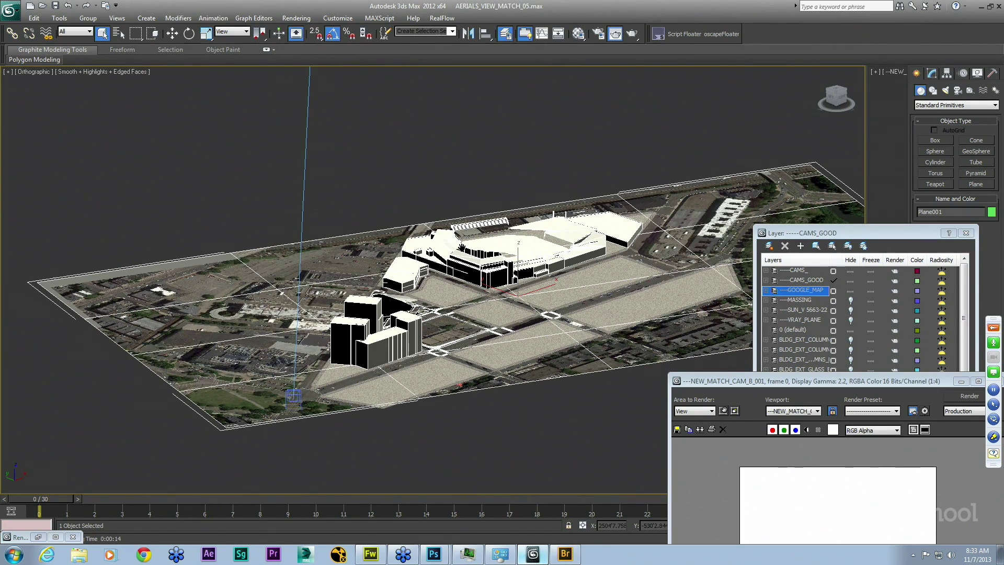
middle_click_drag(462, 246, 448, 230)
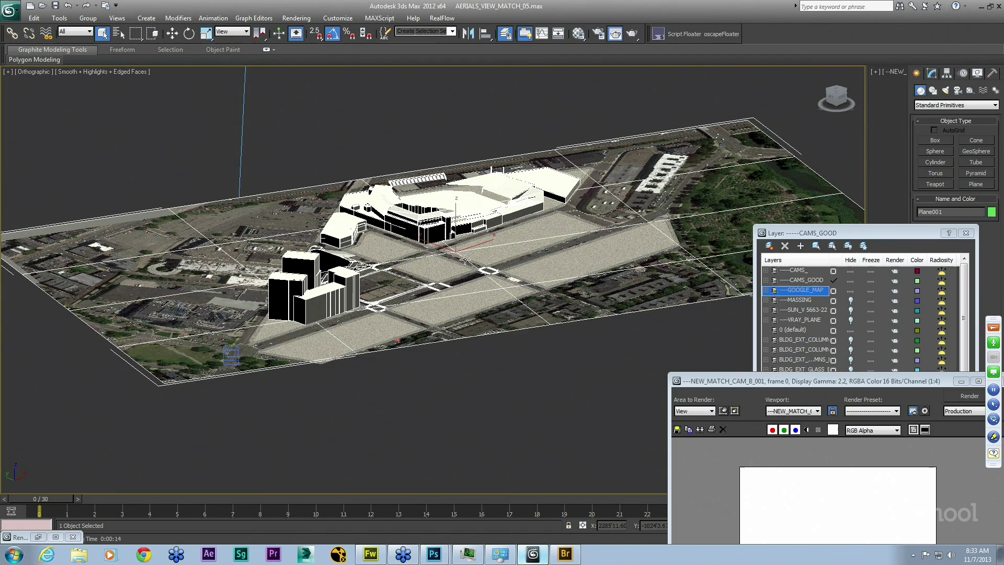
middle_click_drag(467, 270, 488, 240)
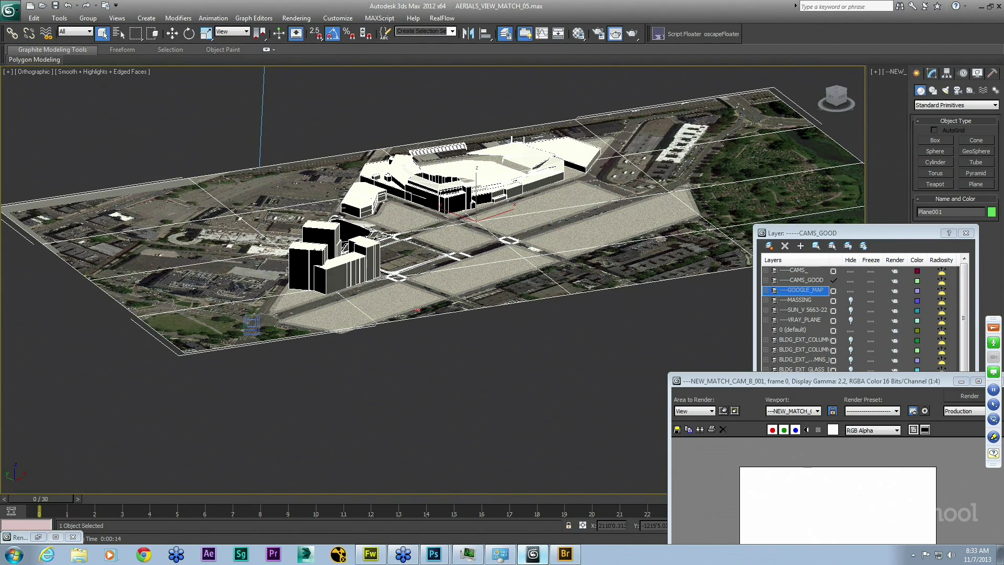
left_click(518, 390)
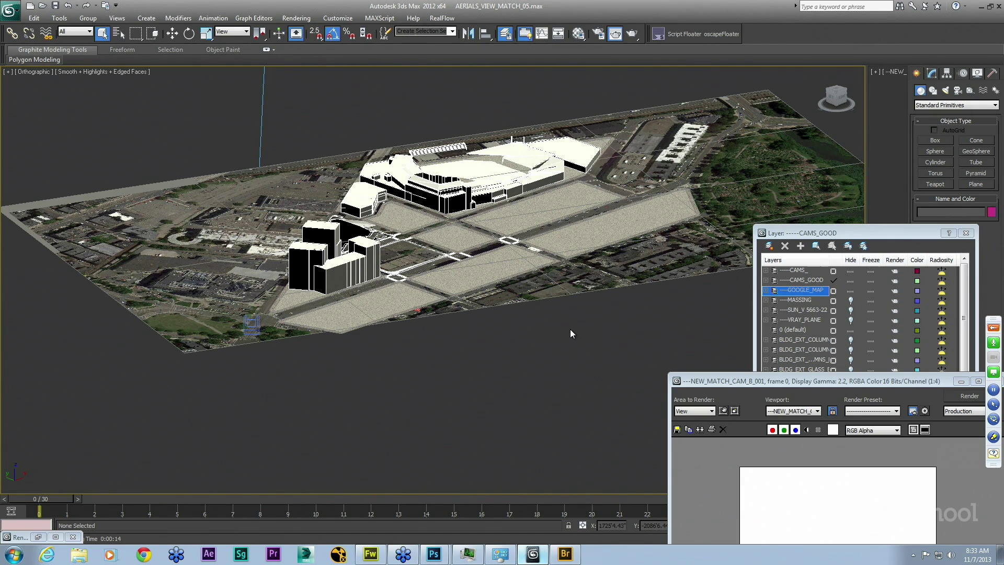
Reposition the layer list and hide the GOOGLE_MAP layer.
left_click_drag(907, 232, 927, 104)
mouse_move(983, 180)
left_mouse_down()
mouse_move(983, 321)
mouse_move(983, 180)
left_mouse_up()
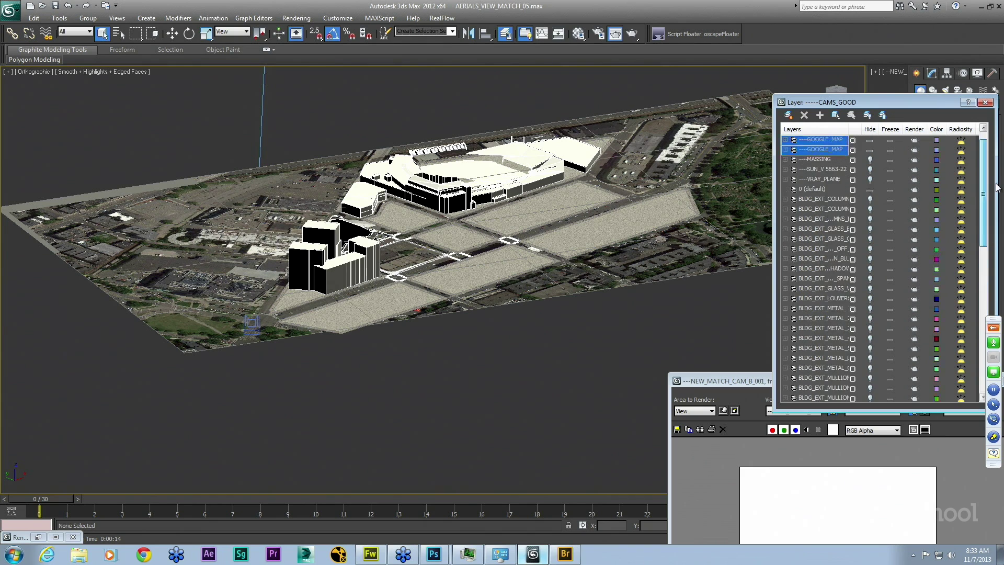
left_click(822, 159)
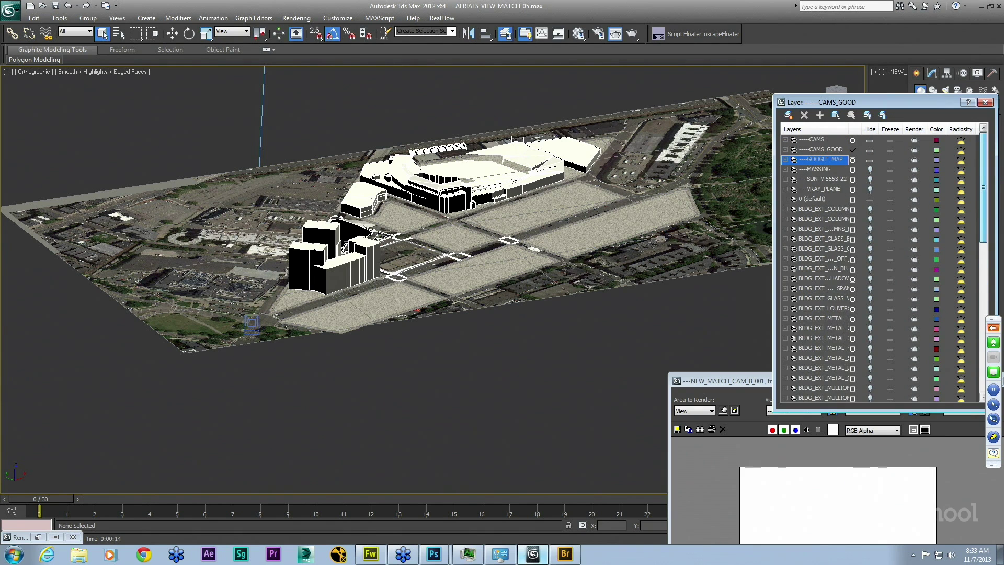
left_click(870, 160)
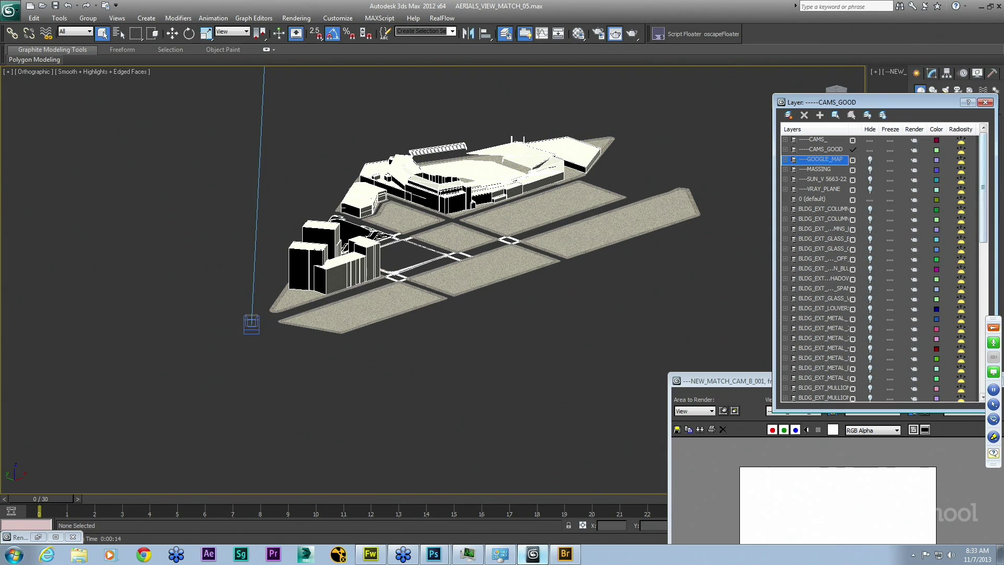
Look through the site layers in the layer list and return the viewport to a Top view of the site model.
left_click_drag(983, 185, 981, 341)
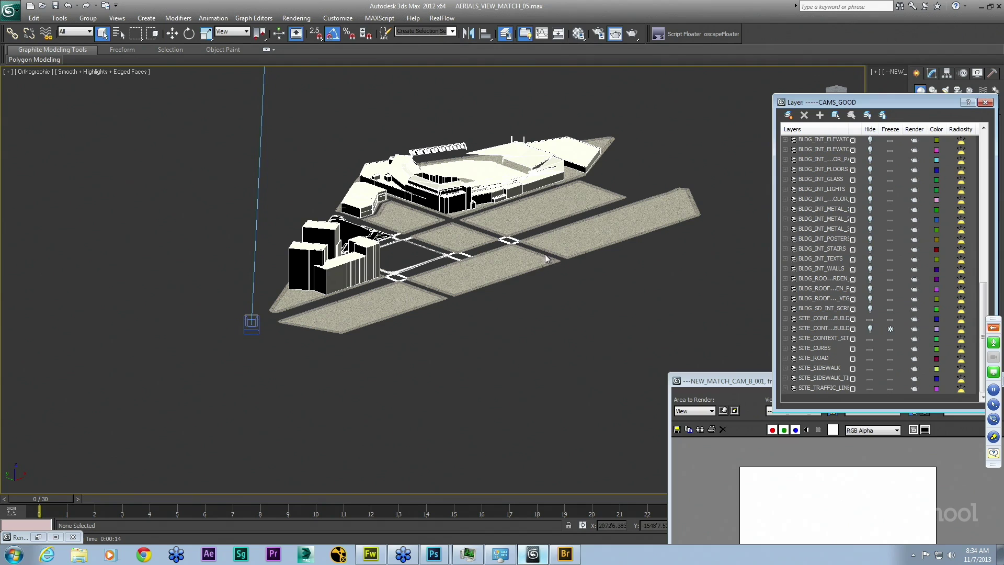
middle_click_drag(548, 257, 549, 232, "alt")
key("t")
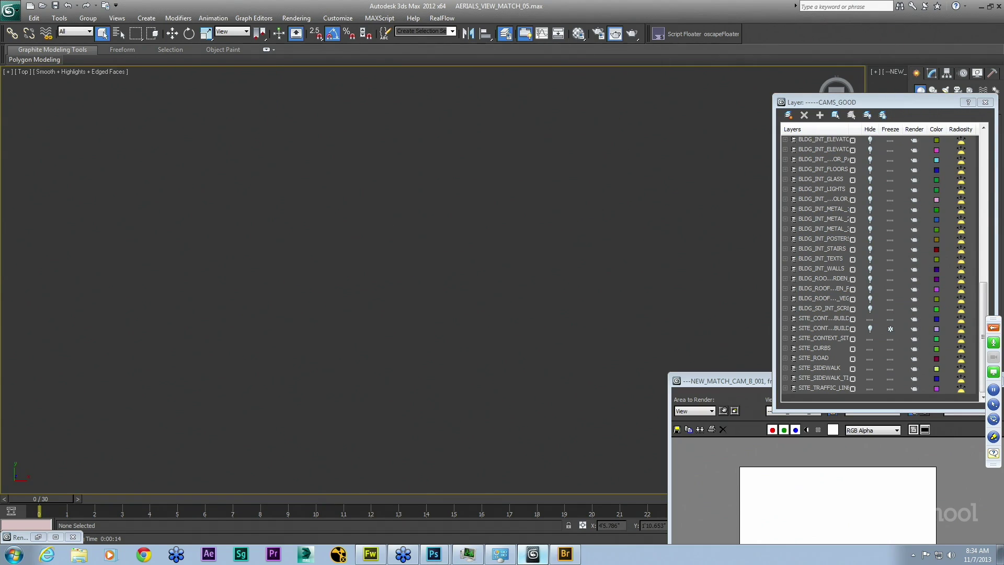
key("z")
scroll(433, 280, "up", 4)
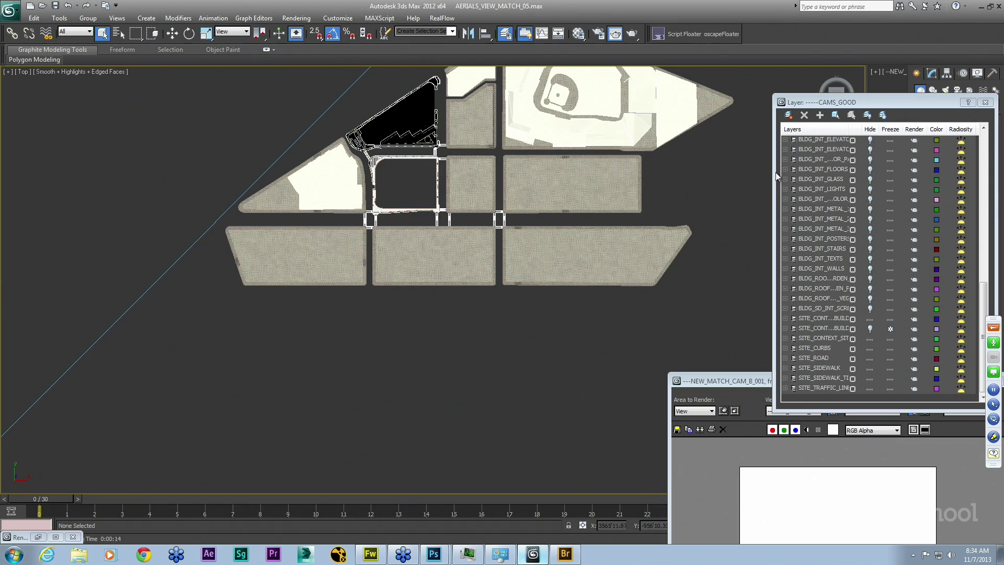
Unhide the MASSING layer and select the SITE layers through SITE_TRAFFIC at the end of the layer list.
left_click_drag(983, 292, 975, 131)
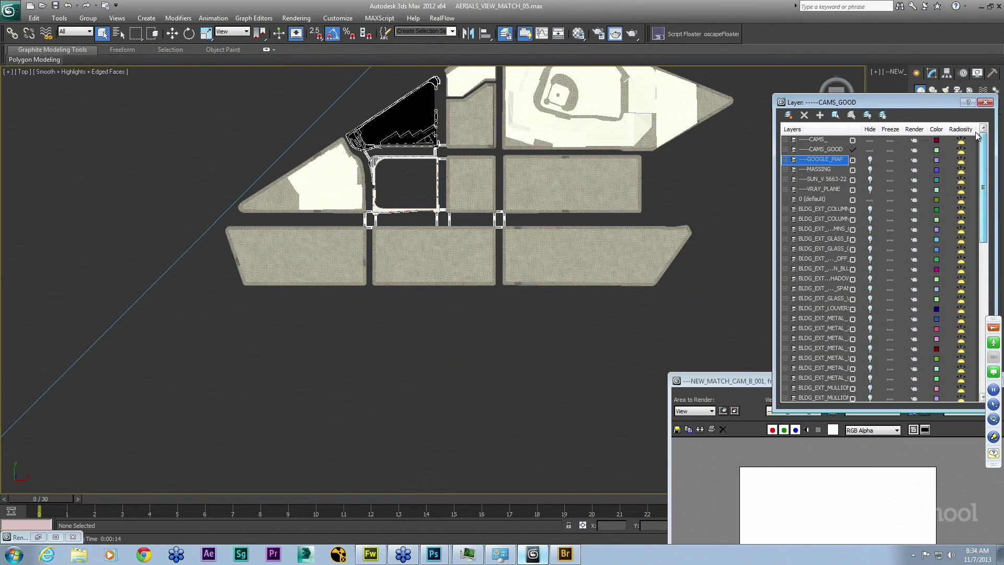
left_click(870, 170)
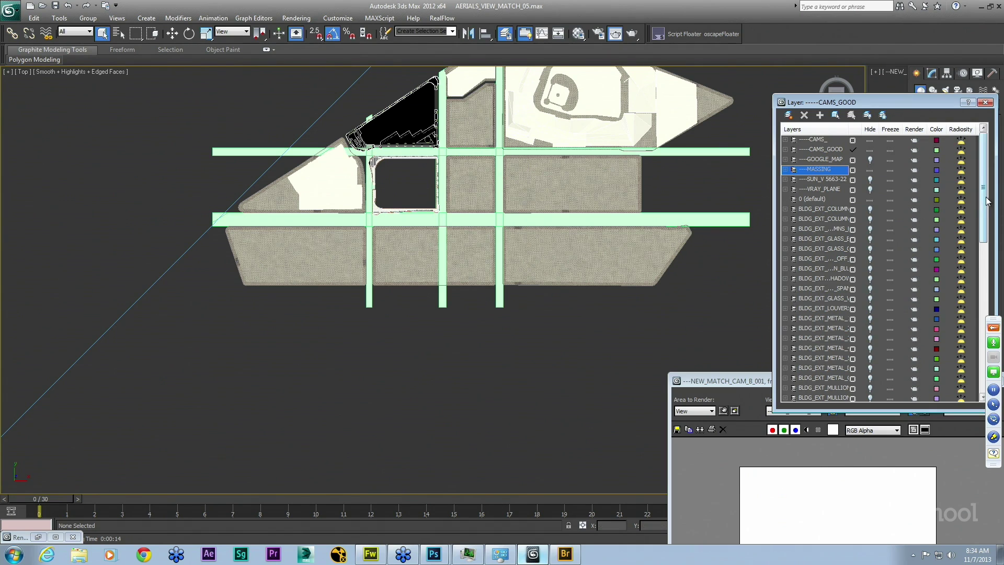
left_click_drag(984, 226, 990, 375)
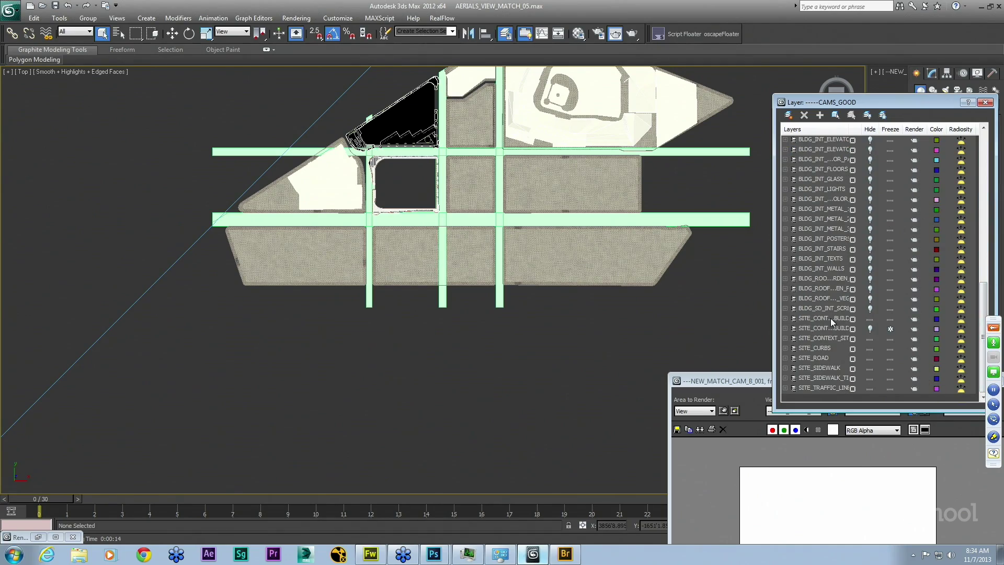
left_click(823, 318)
left_click(823, 388, "shift")
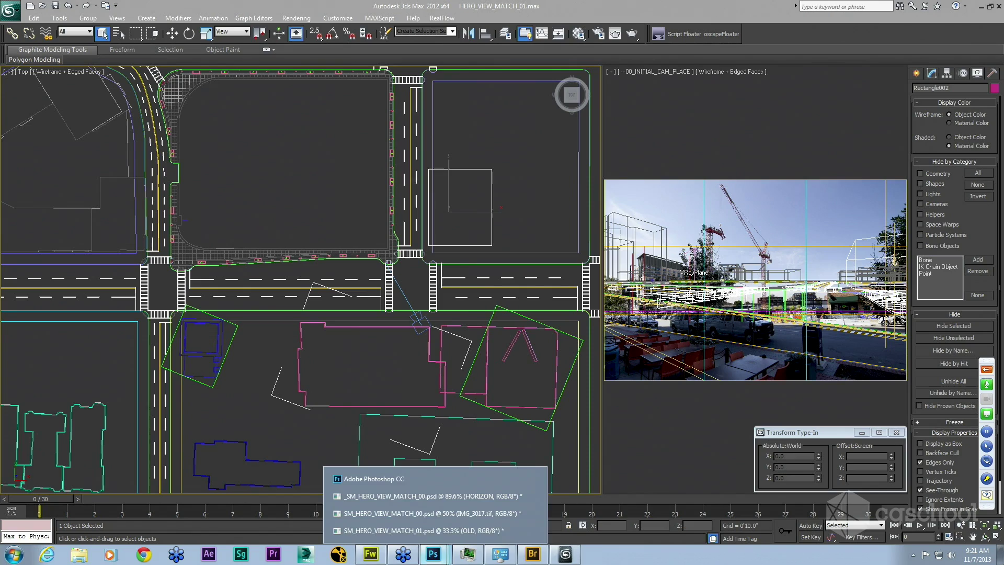
Check the street photo _SM_HERO_VIEW_MATCH_00.psd in Photoshop and return to 3ds Max.
left_click(416, 477)
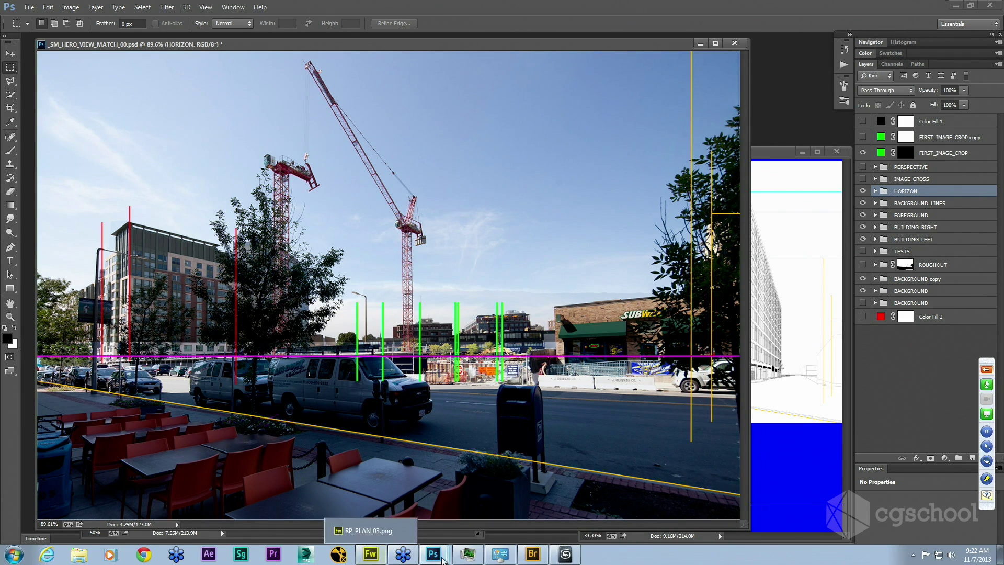
left_click(493, 556)
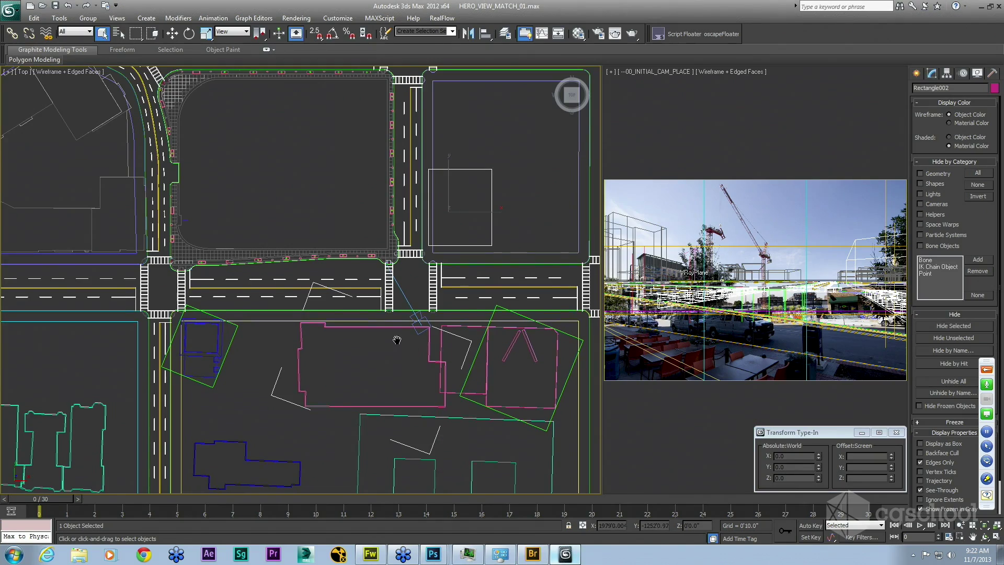
Inspect the camera's position at the street intersection in the Top viewport and reselect the rectangle in the adjoining block.
middle_click_drag(394, 341, 407, 335)
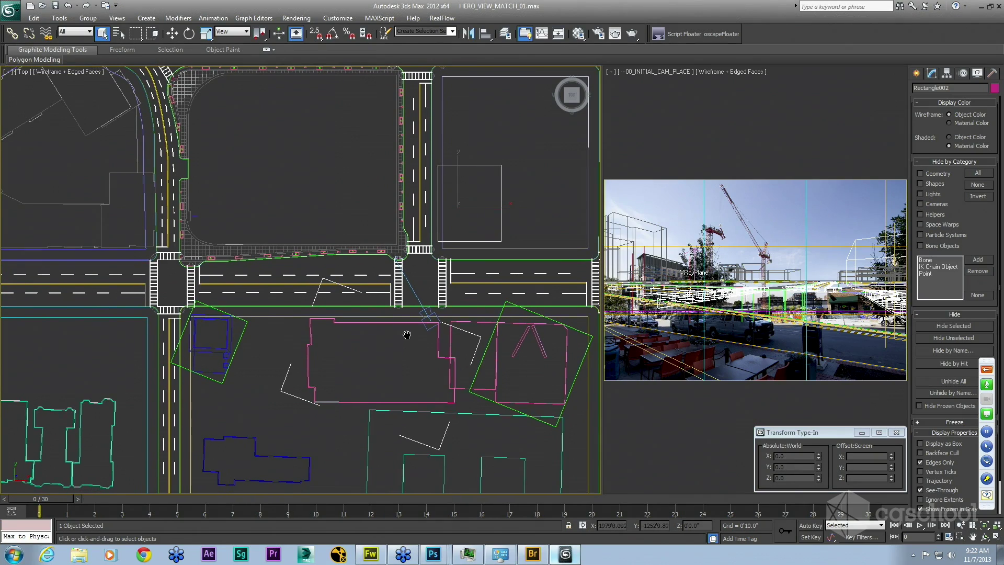
left_click(453, 234)
scroll(453, 246, "up", 5)
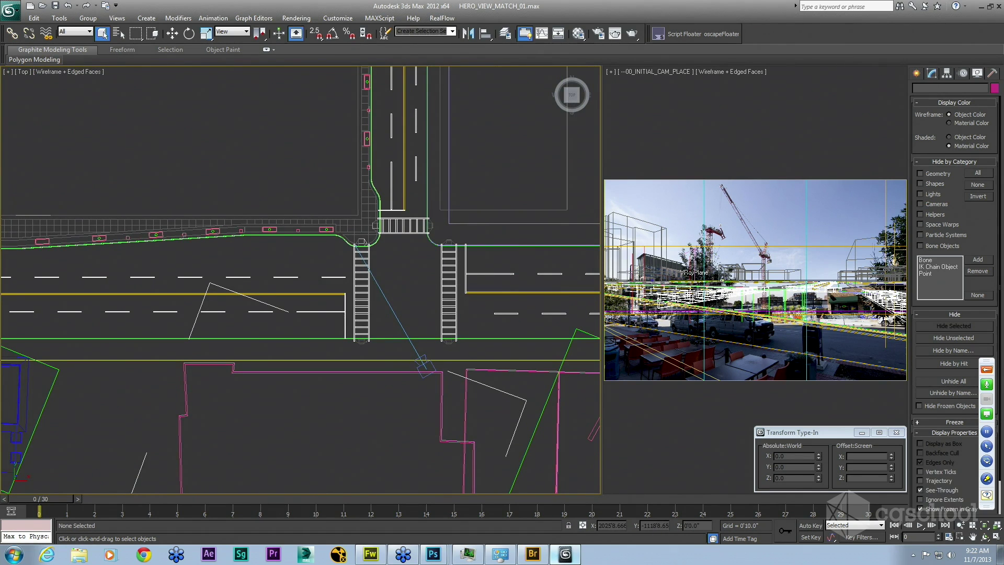
left_click(472, 208)
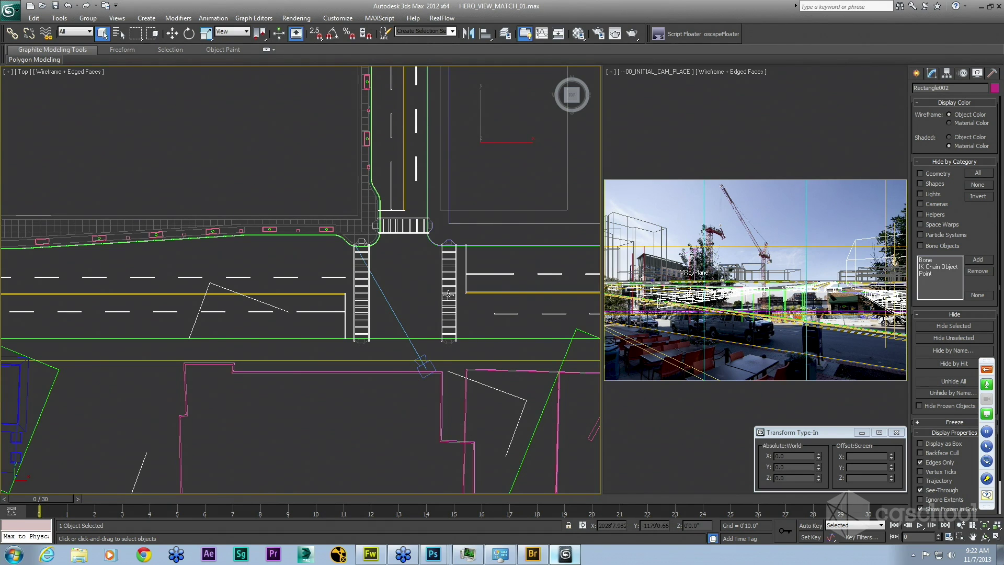
Open the layer list, unhide the ----CAM_ layer and expand it to list its cameras.
left_click(507, 35)
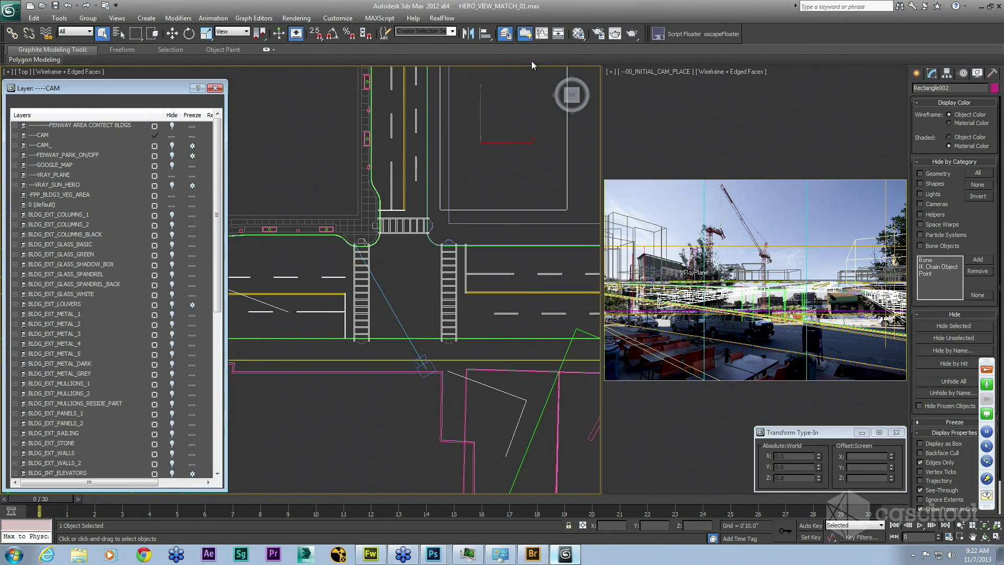
left_click(56, 144)
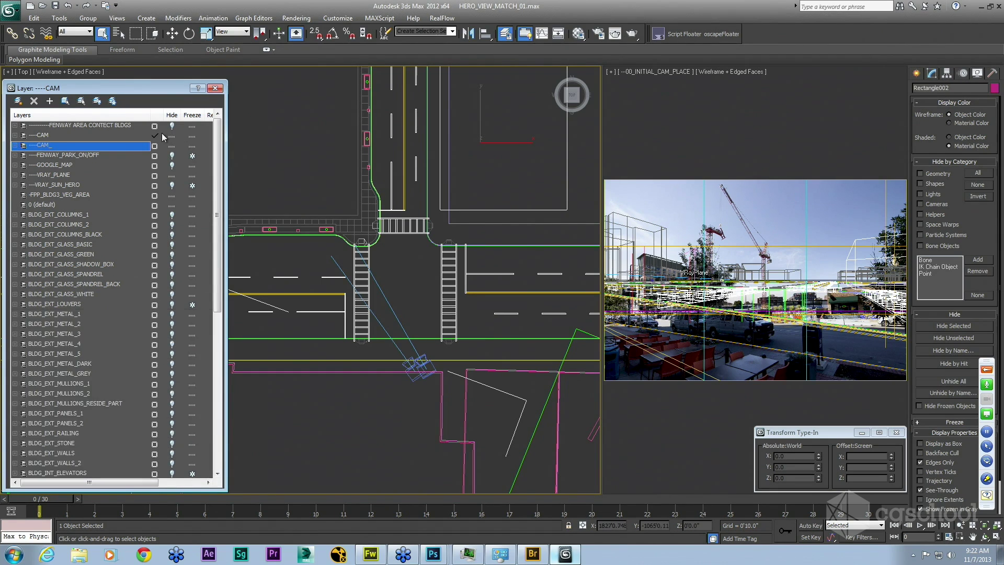
left_click(15, 146)
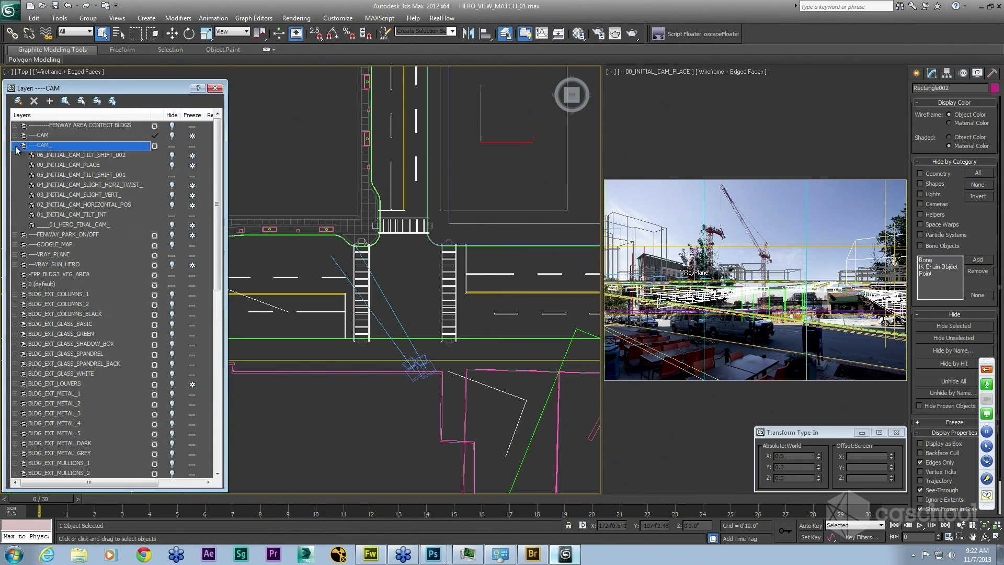
Hide the INITIAL cameras in the ----CAM_ layer so that only 02_INITIAL_CAM_HORIZONTAL_POS stays unhidden.
left_click(89, 205)
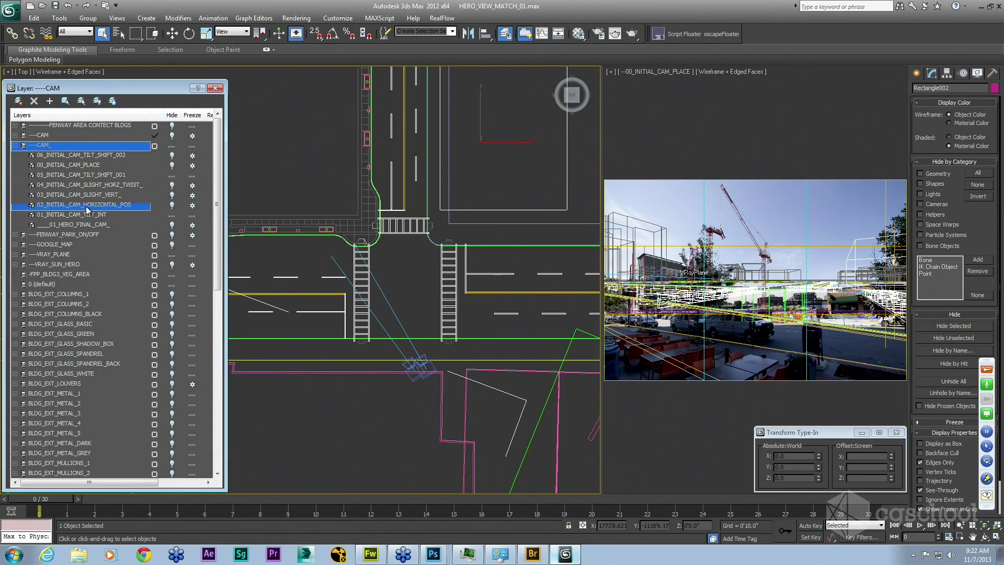
left_click(99, 155, "shift")
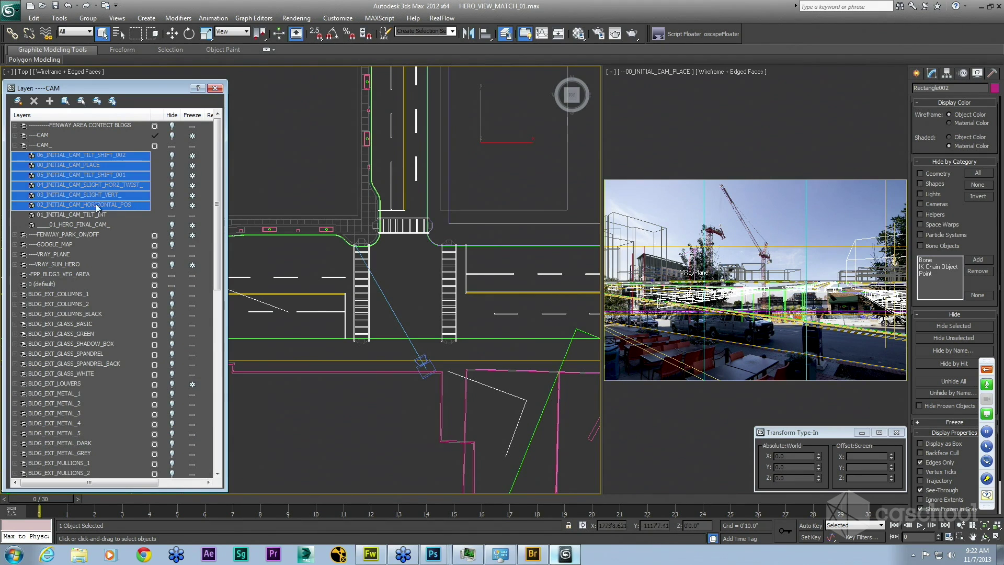
left_click(78, 215)
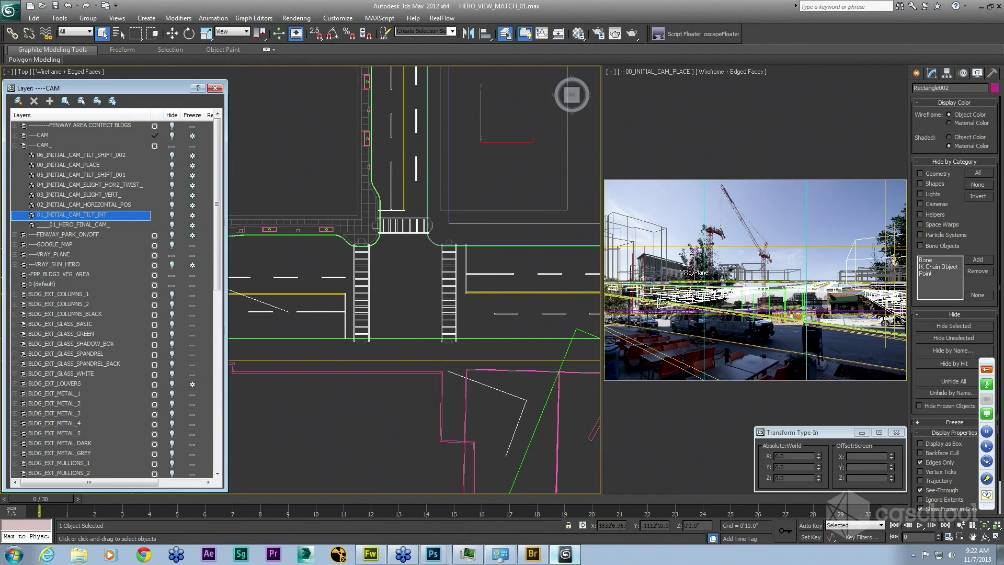
left_click(176, 206)
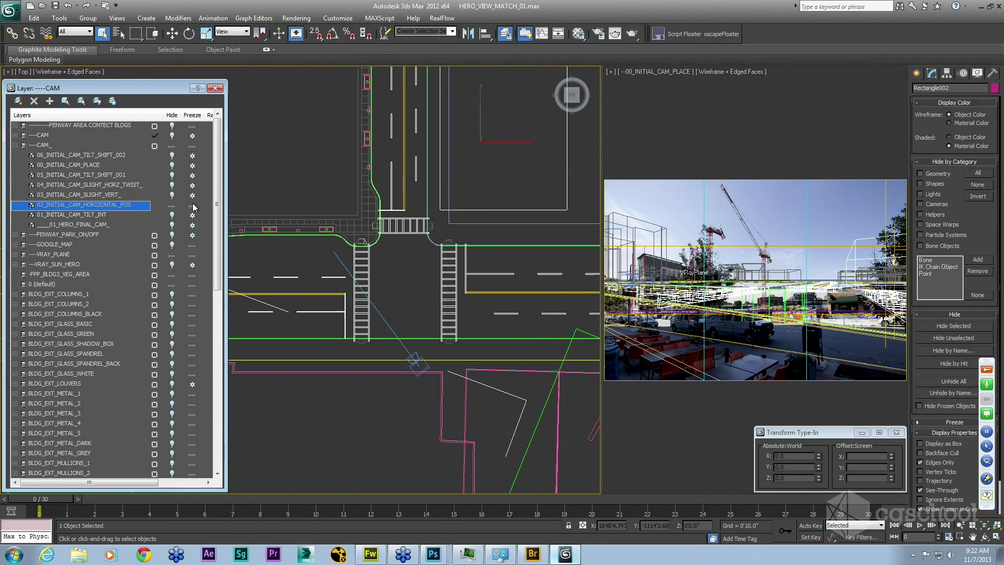
Unhide 01_INITIAL_CAM_TILT_INT in place of 02_INITIAL_CAM_HORIZONTAL_POS and switch the camera viewport to 00_INITIAL_CAM_PLACE.
left_click(671, 77)
key("v")
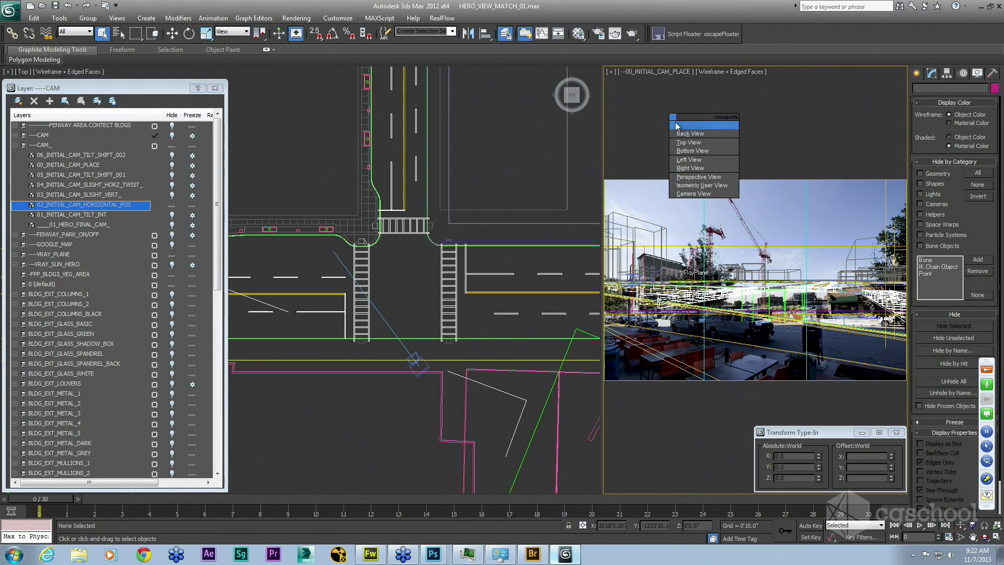
left_click(761, 108)
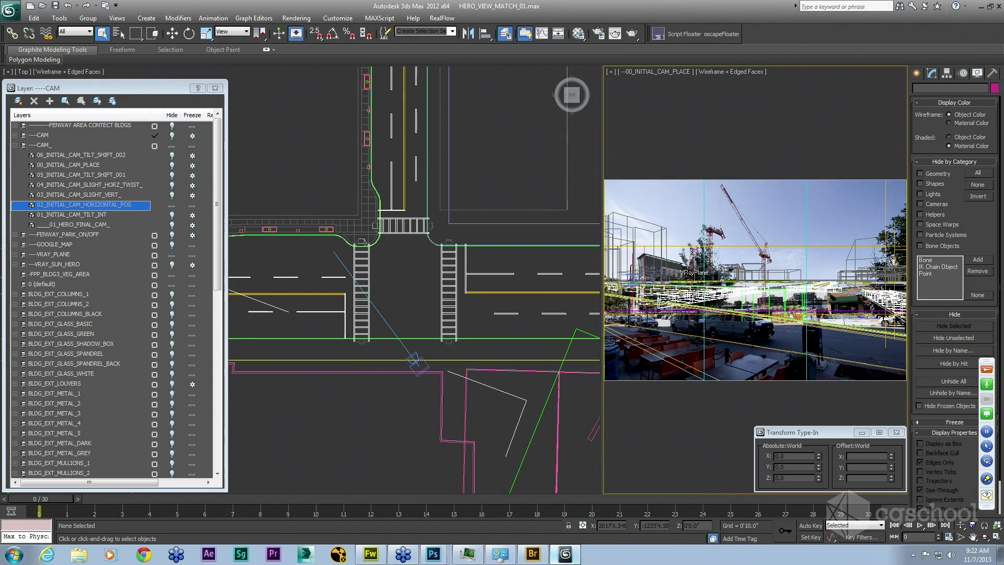
left_click(177, 211)
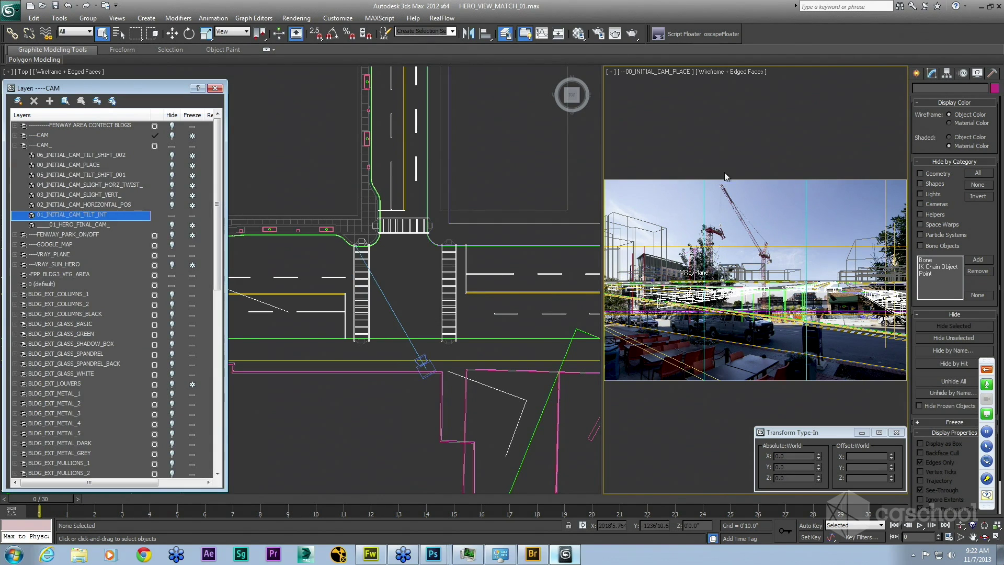
key("c")
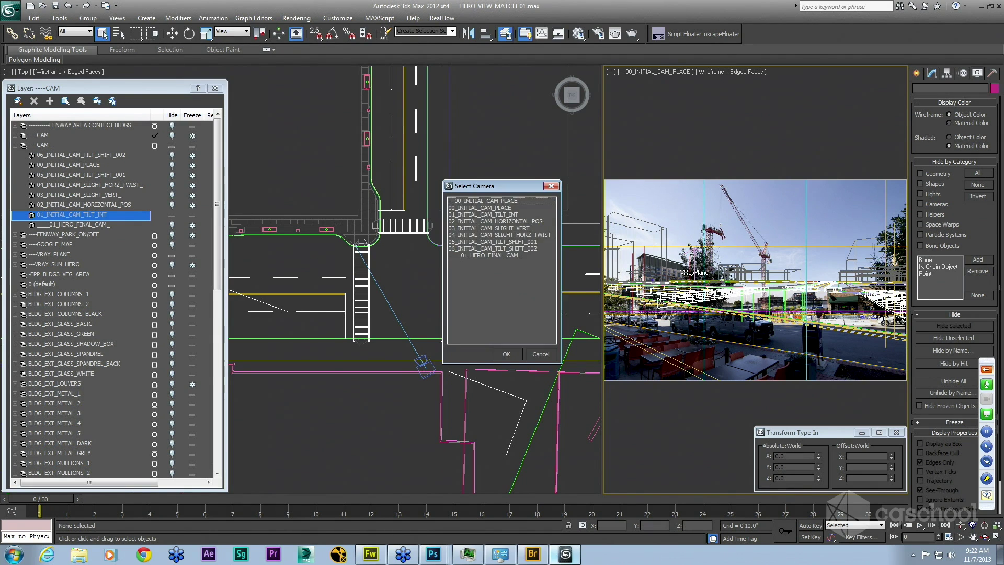
double_click(501, 207)
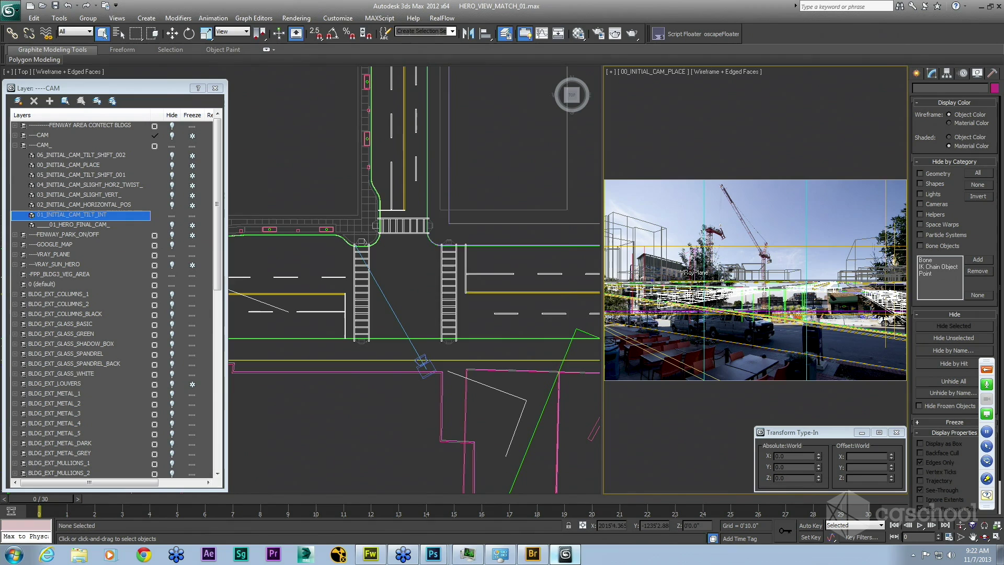
Switch the camera viewport to 01_INITIAL_CAM_TILT_INT and enlarge it over the Top view.
key("c")
left_click(501, 215)
double_click(501, 216)
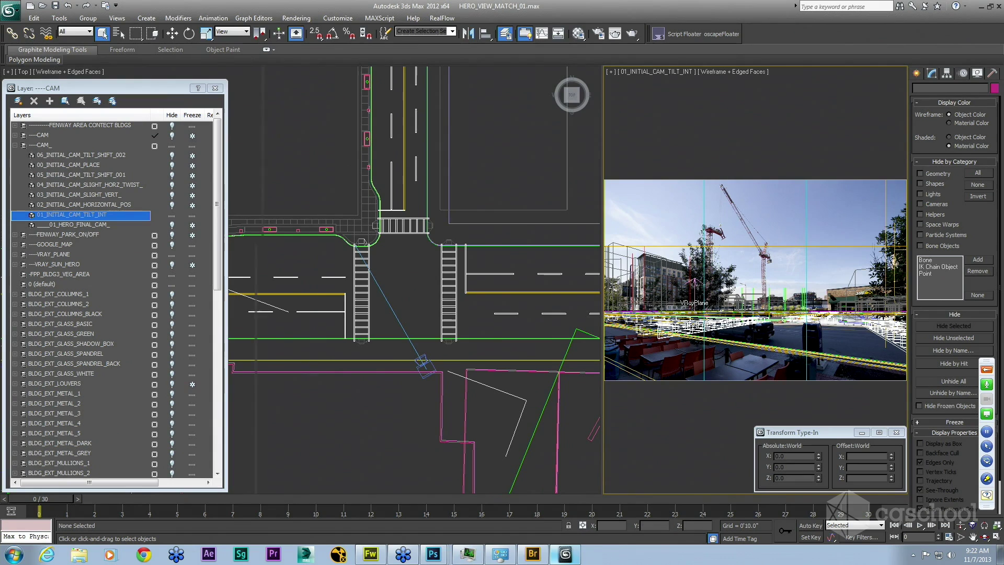
key("alt+w")
Select the viewport's camera, examine its focal length and offset parameters, and close the Transform Type-In window.
left_click(351, 70)
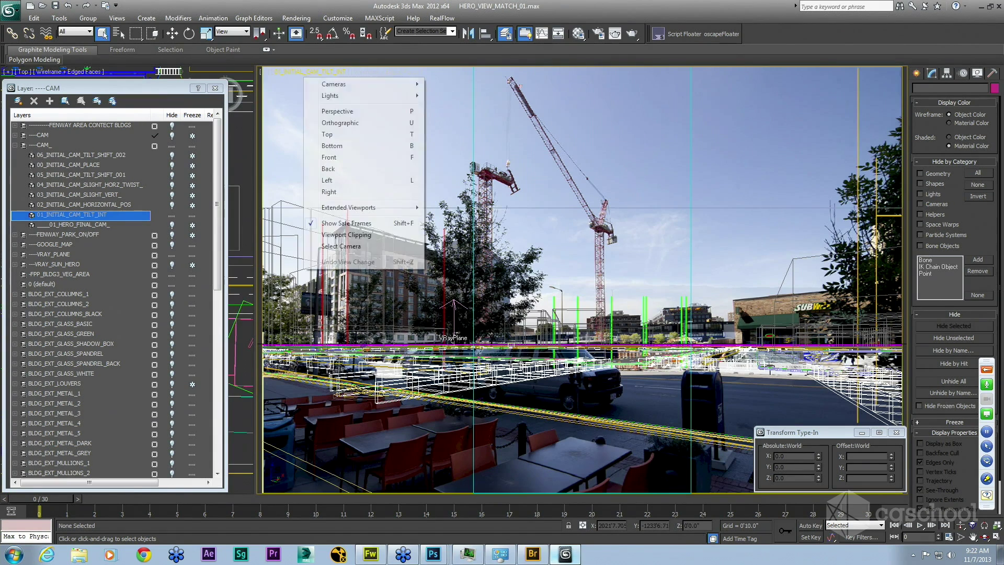
left_click(334, 250)
left_click(932, 73)
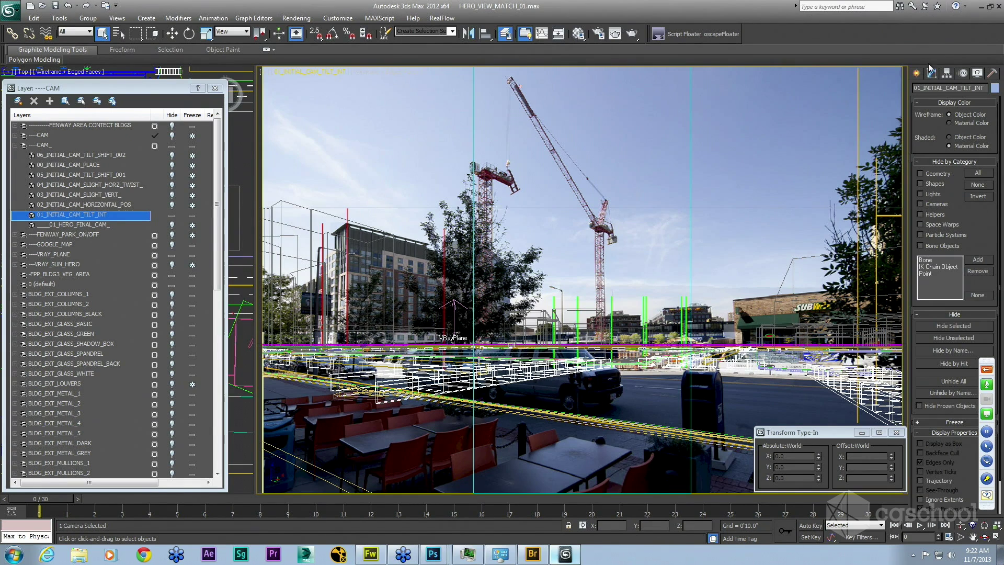
double_click(983, 257)
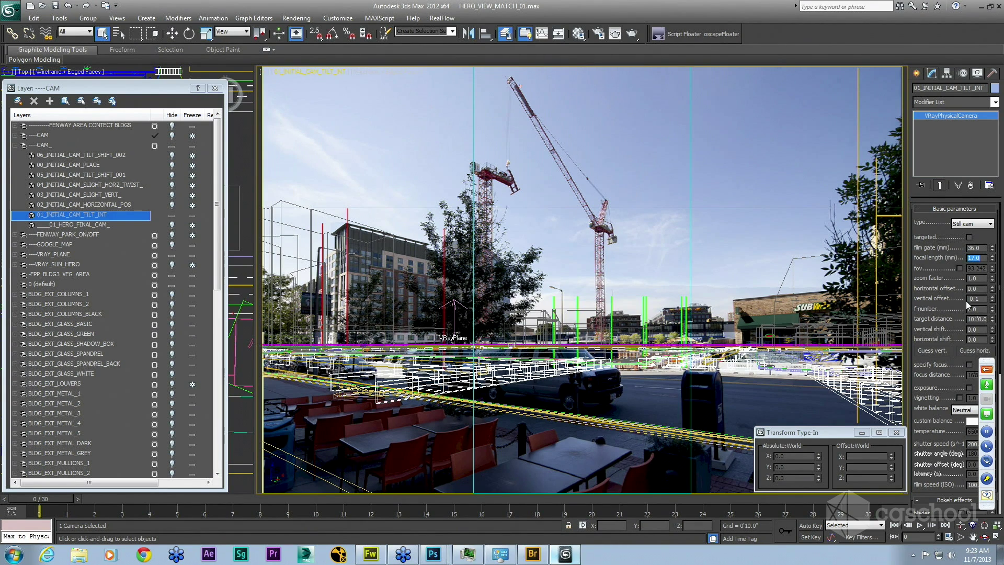
scroll(944, 264, "down", 4)
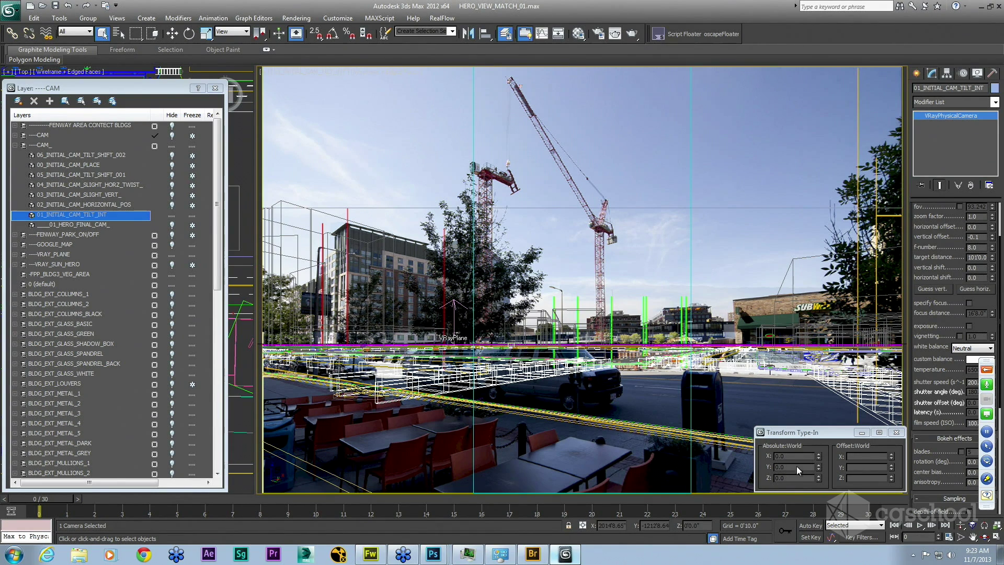
left_click(896, 432)
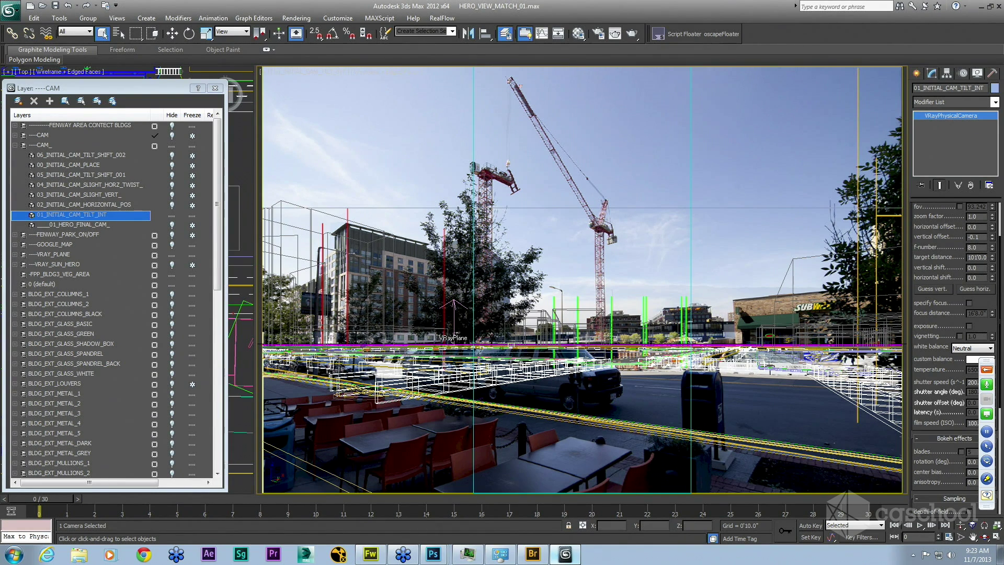
Test a zero vertical offset on the 01_INITIAL_CAM_TILT_INT camera and set it back to -0.1.
left_click(984, 239)
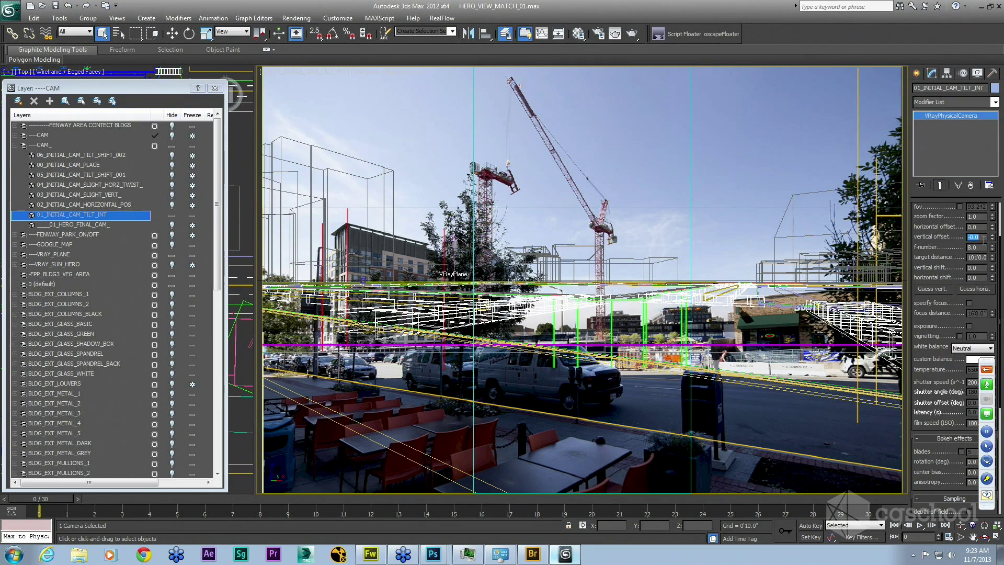
type("-")
type("0.1")
key("Return")
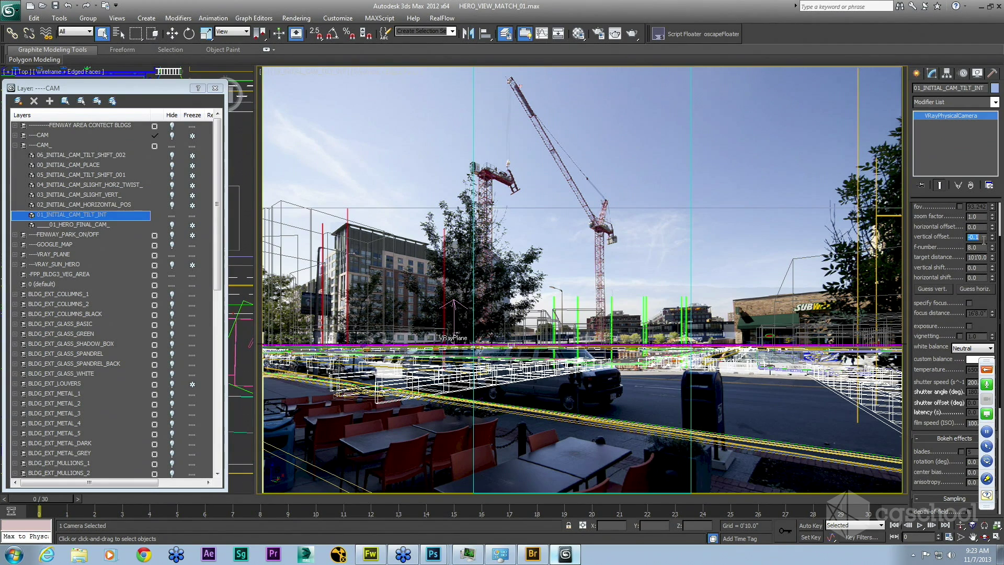
Select the Rectangle002 massing and the _CONT_BLDGS_033 building to compare their wireframes with the background photo.
left_click(784, 258)
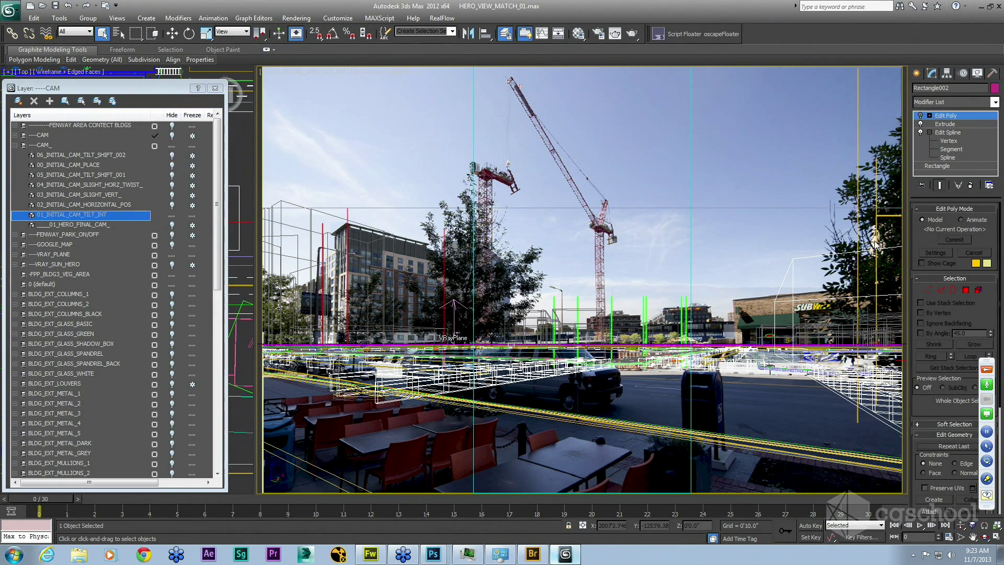
left_click(342, 242)
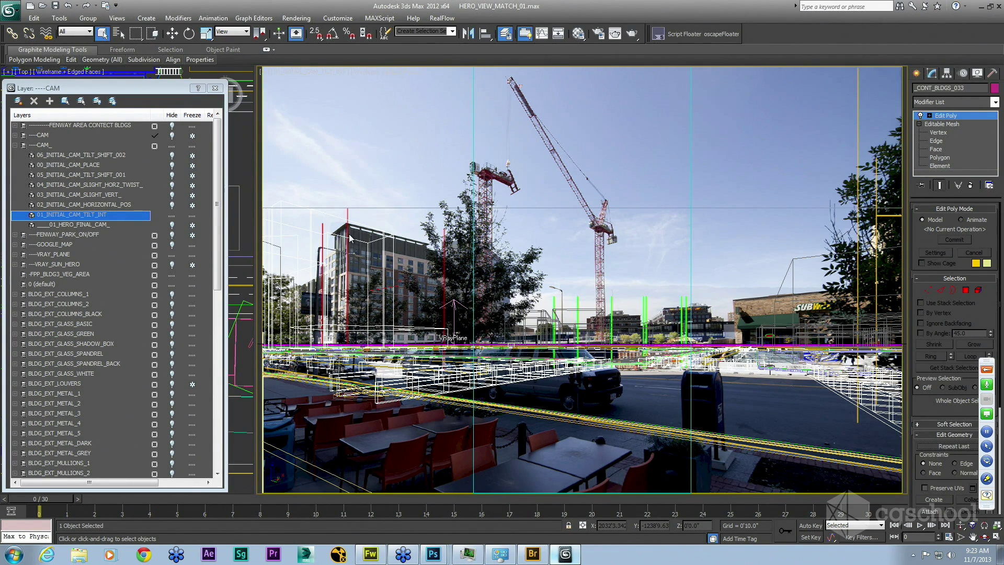
Unhide 02_INITIAL_CAM_HORIZONTAL_POS in place of the tilt camera and switch the camera viewport to it.
left_click(178, 205)
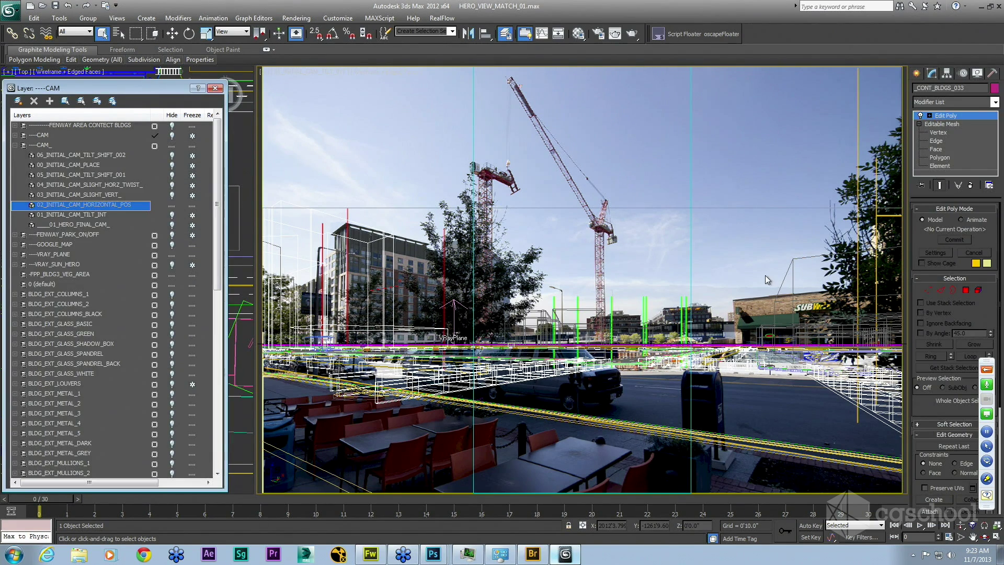
left_click(403, 101)
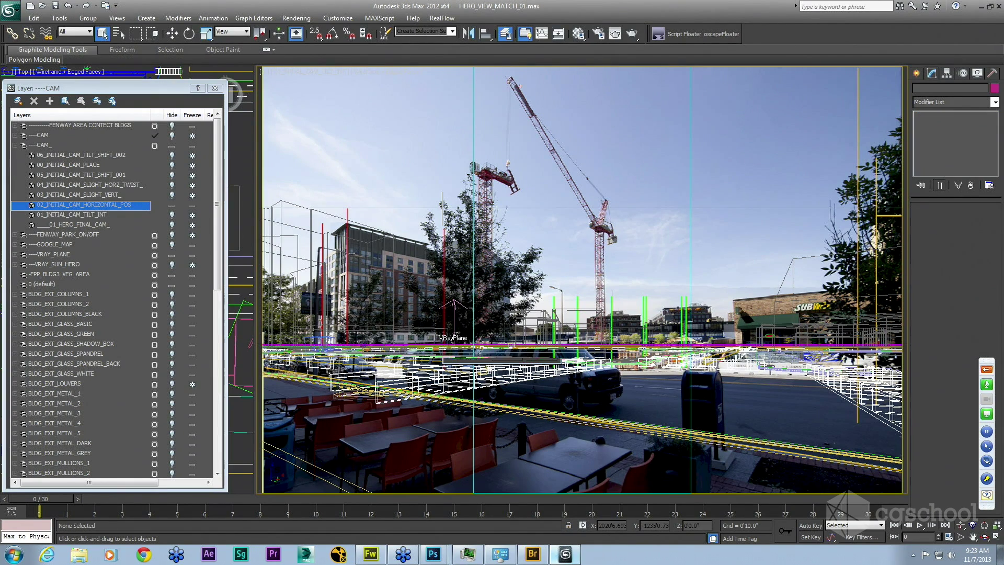
key("c")
double_click(497, 222)
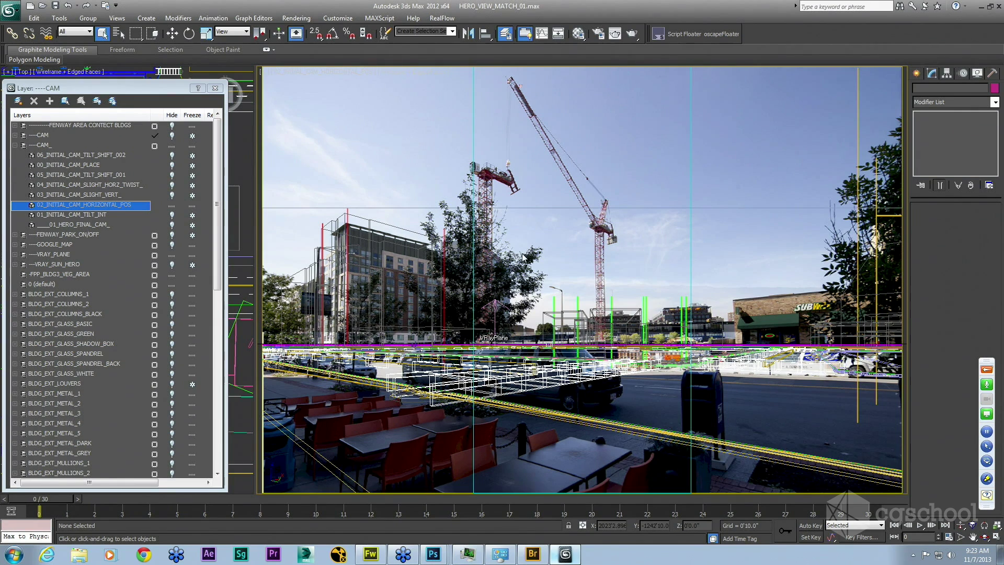
Check how Rectangle002 and _CONT_BLDGS_033 line up with the photo through the horizontal-position camera, and clear the selection.
left_click(892, 242)
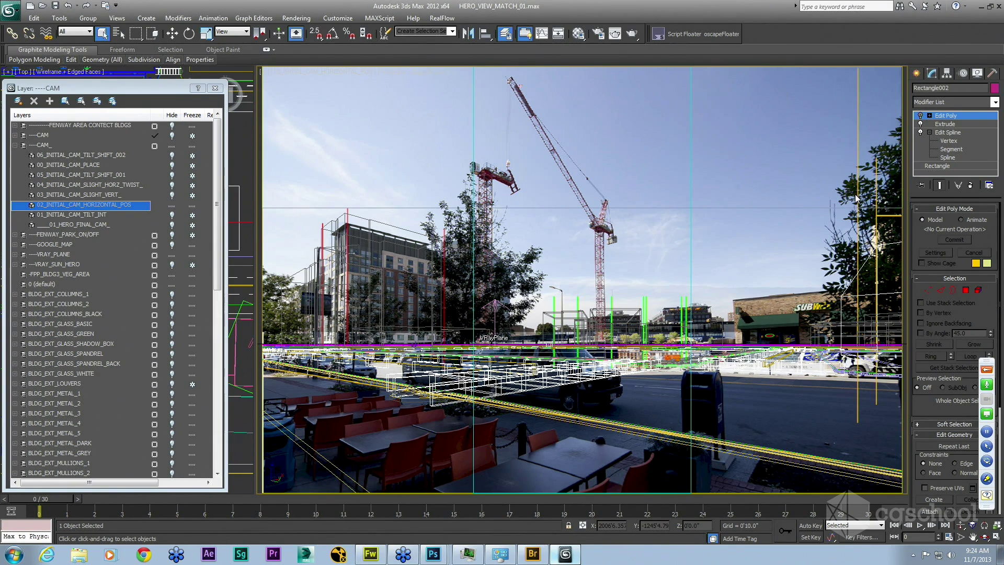
left_click(355, 215)
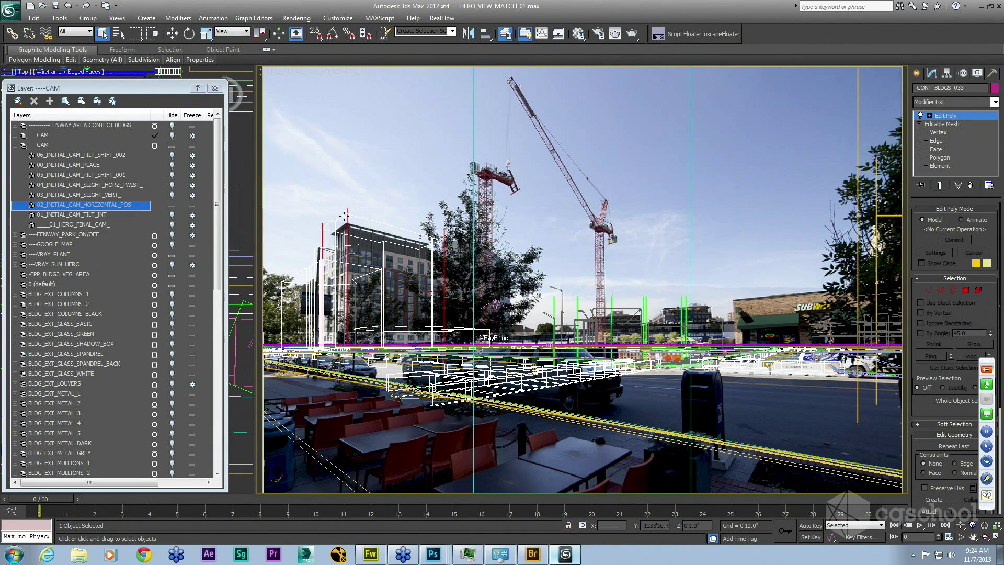
left_click(381, 186)
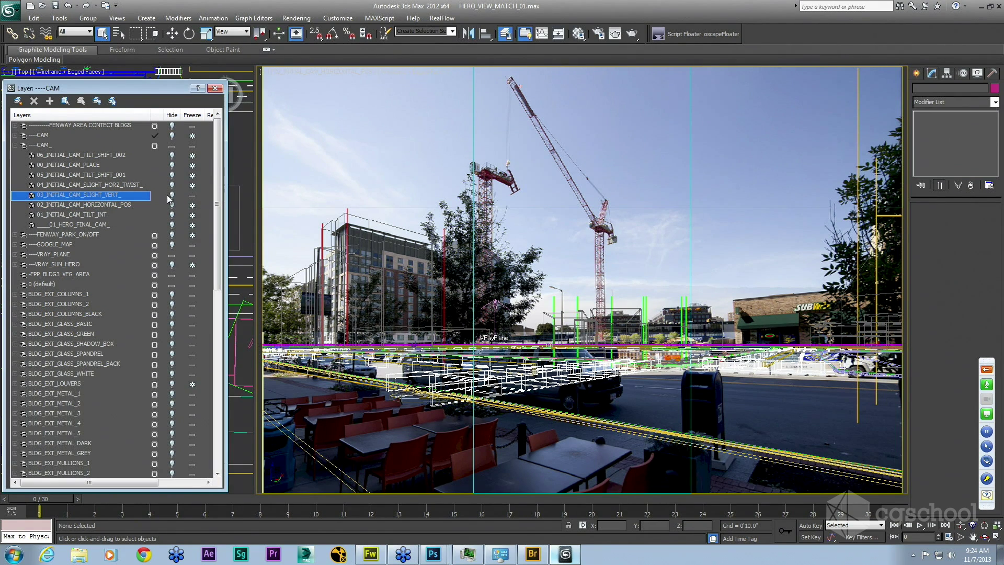
Select the 03_INITIAL_CAM_SLIGHT_VERT_ camera from the layer list and view its absolute position in the Move Transform Type-In.
left_click(103, 35)
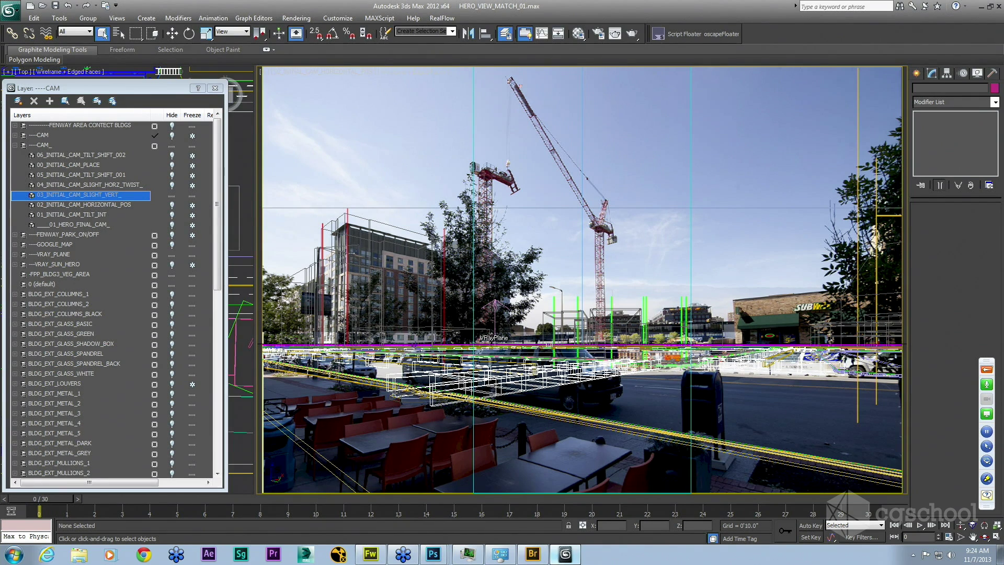
left_click(104, 199)
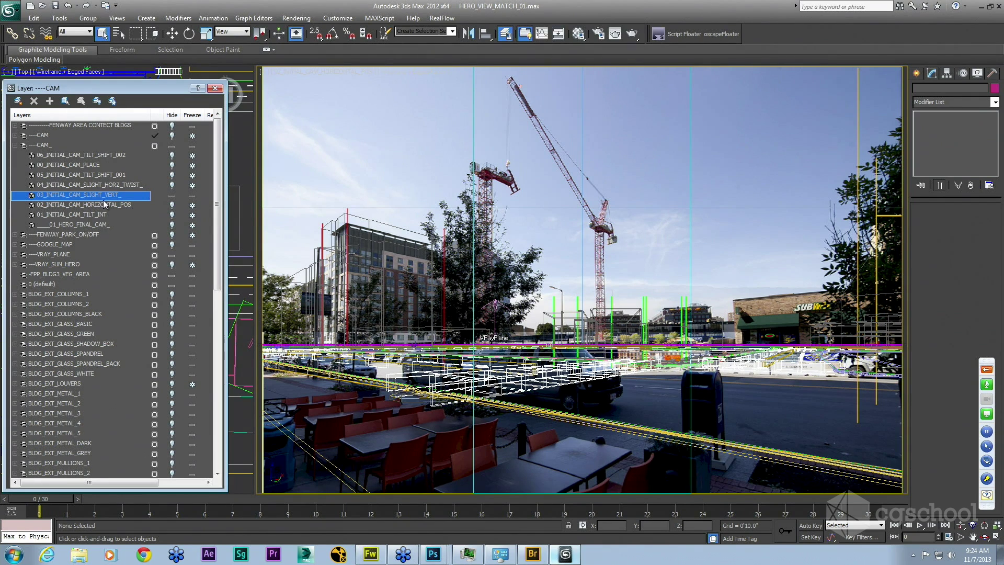
left_click(65, 102)
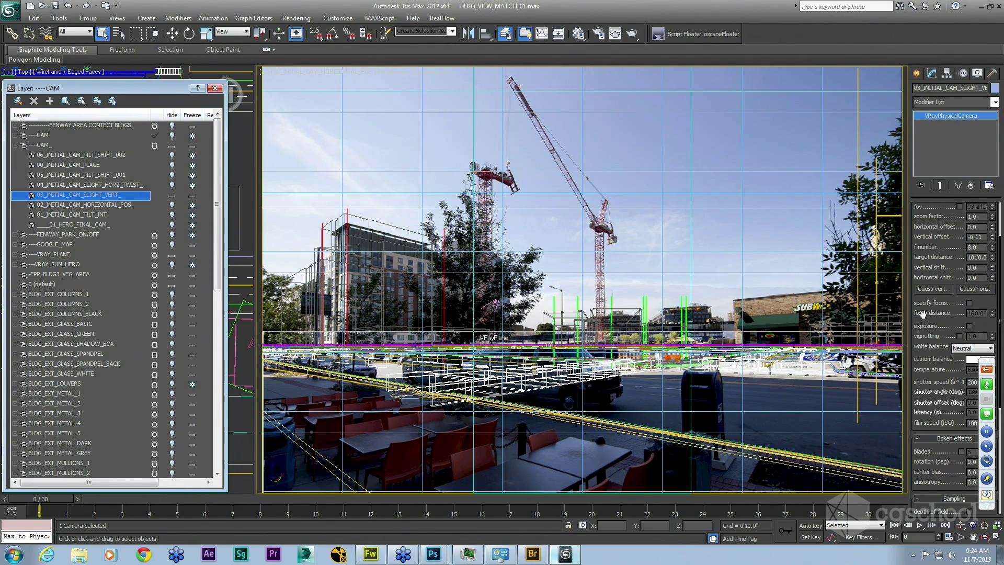
right_click(172, 33)
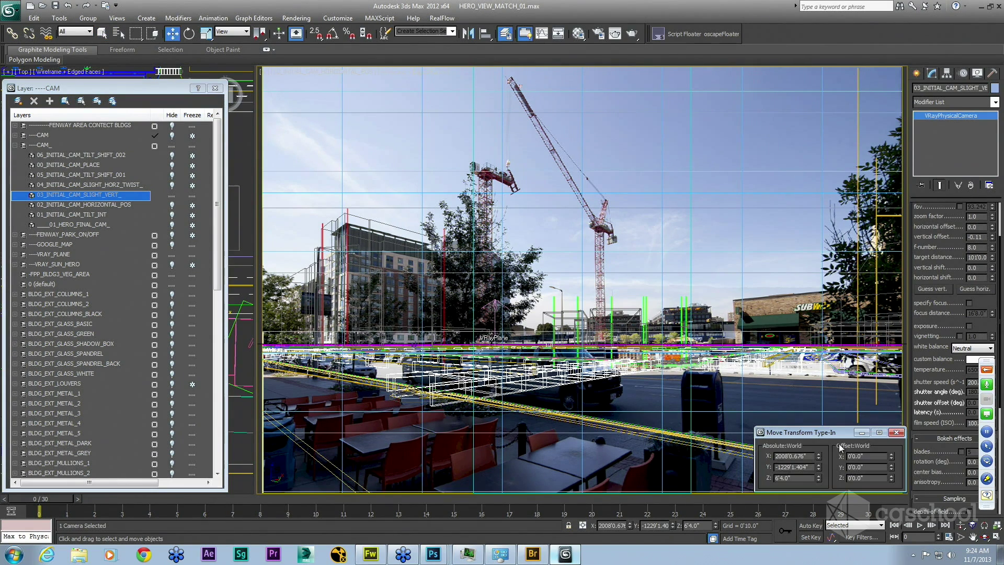
left_click_drag(835, 439, 253, 83)
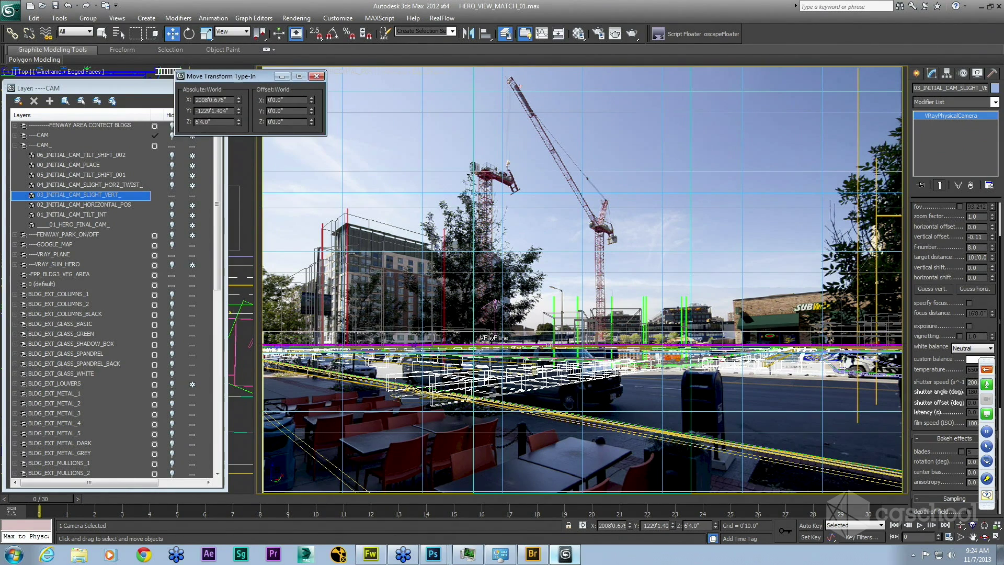
left_click(99, 205)
left_click(103, 34)
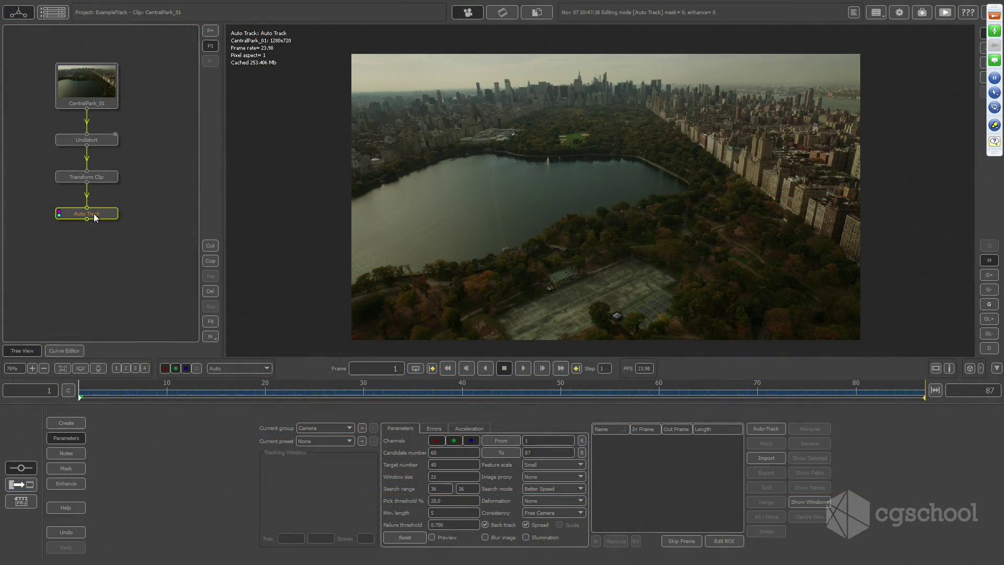
In PFTrack, move the Auto Track node lower in the tree and set candidate number to 200 and target number to 80.
left_click_drag(95, 225, 96, 228)
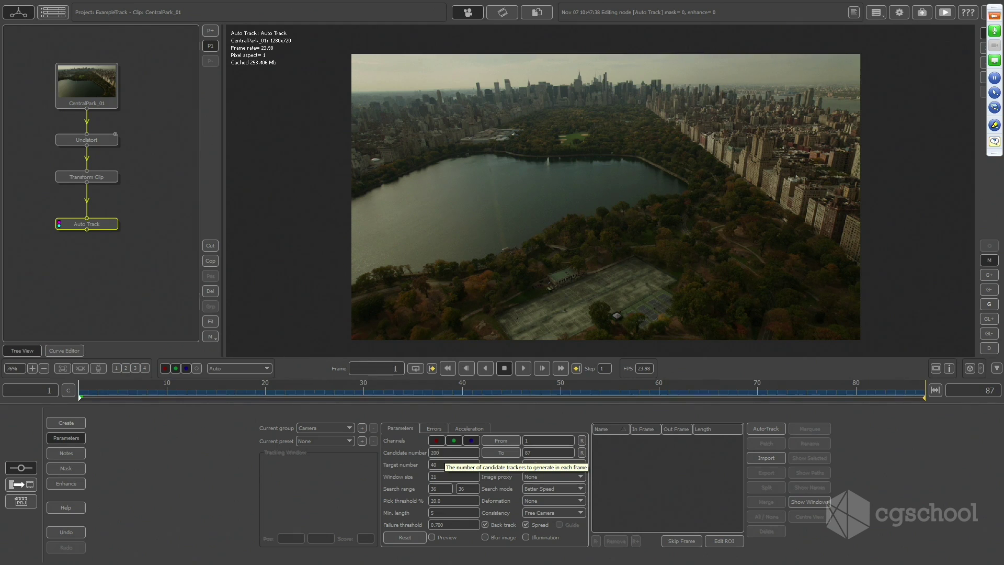
left_click(442, 465)
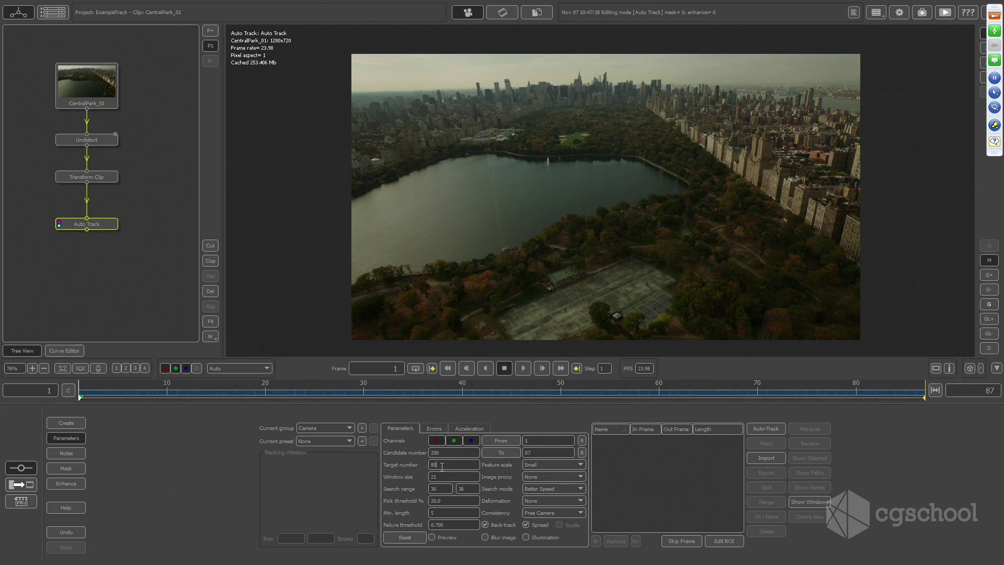
double_click(443, 453)
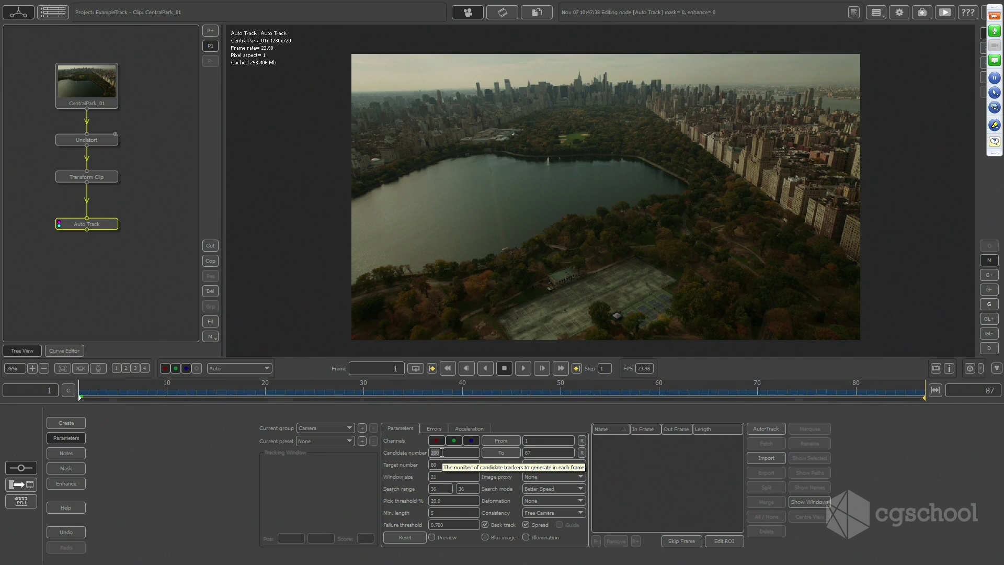
double_click(438, 464)
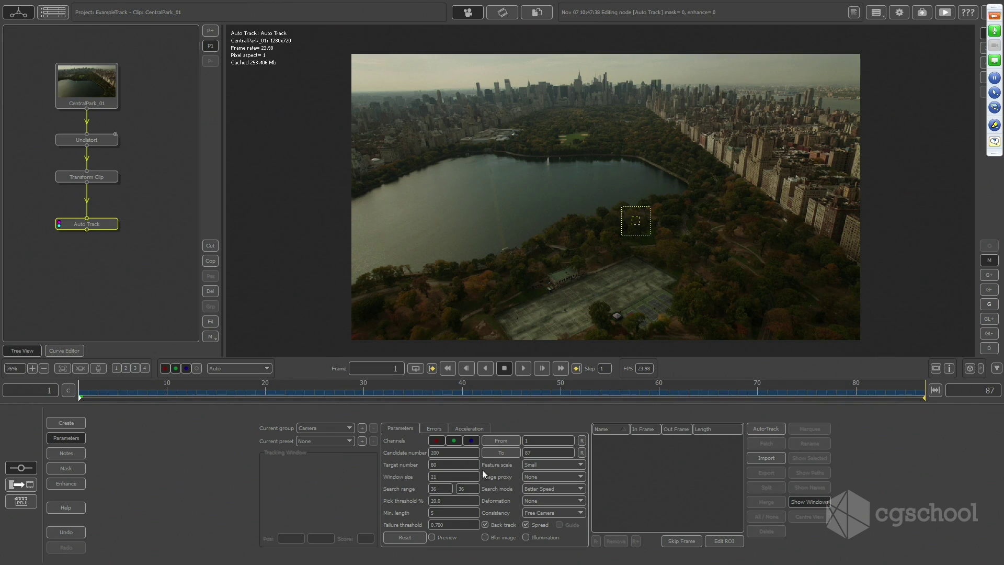
Compare the tracking window with how far image features in the park move over the first four frames.
left_click_drag(636, 210, 649, 238)
mouse_move(92, 401)
left_mouse_down()
mouse_move(84, 397)
mouse_move(97, 398)
left_mouse_up()
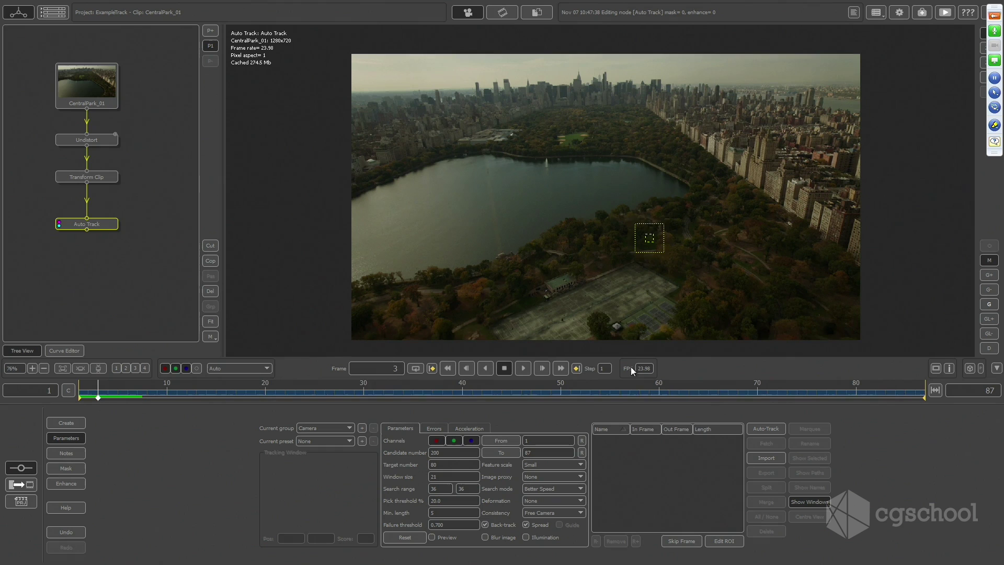
left_click(617, 327)
left_click_drag(98, 398, 106, 399)
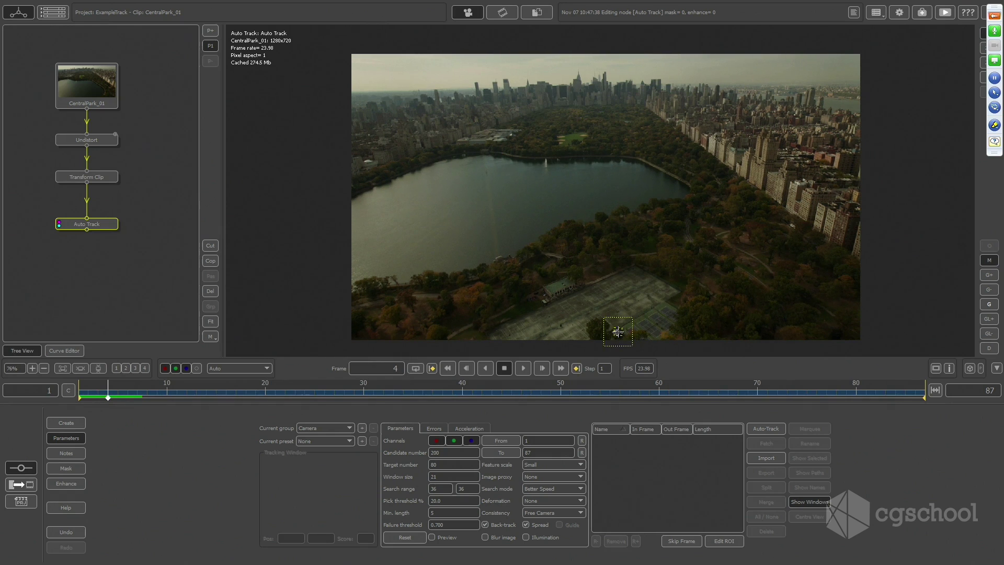
Set the Auto Track window size to 12 and the search range to 20 by 20.
double_click(445, 477)
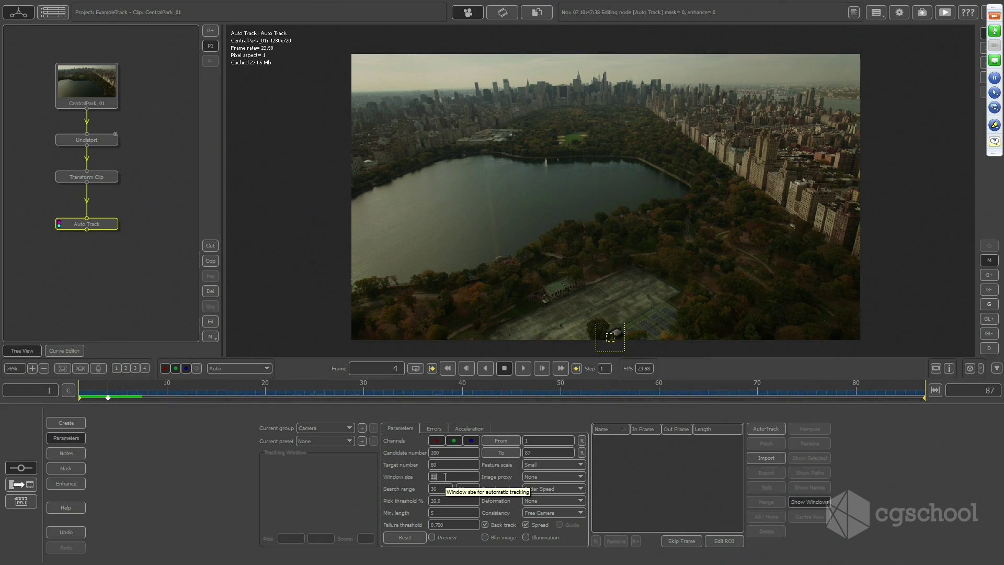
type("12")
double_click(443, 489)
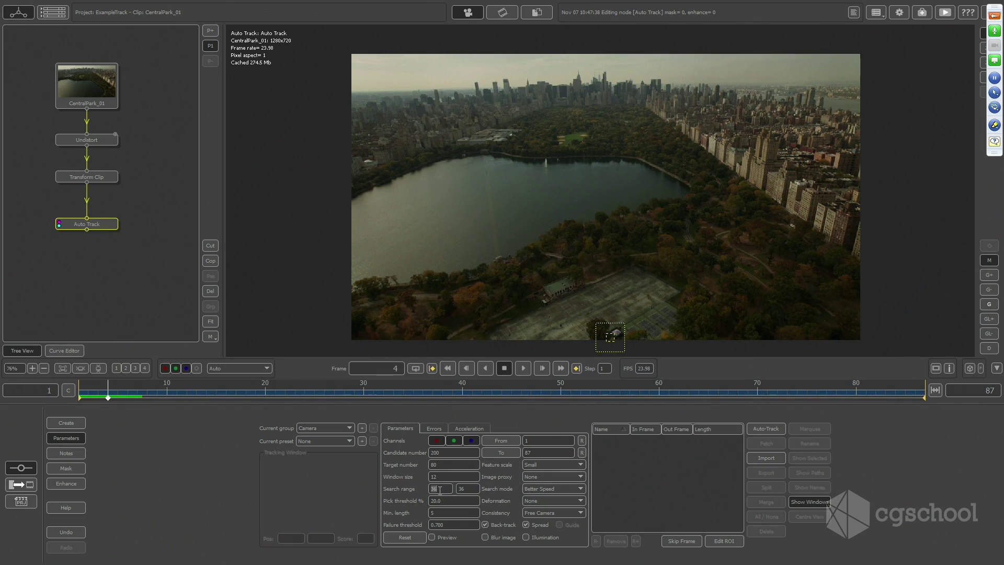
type("20")
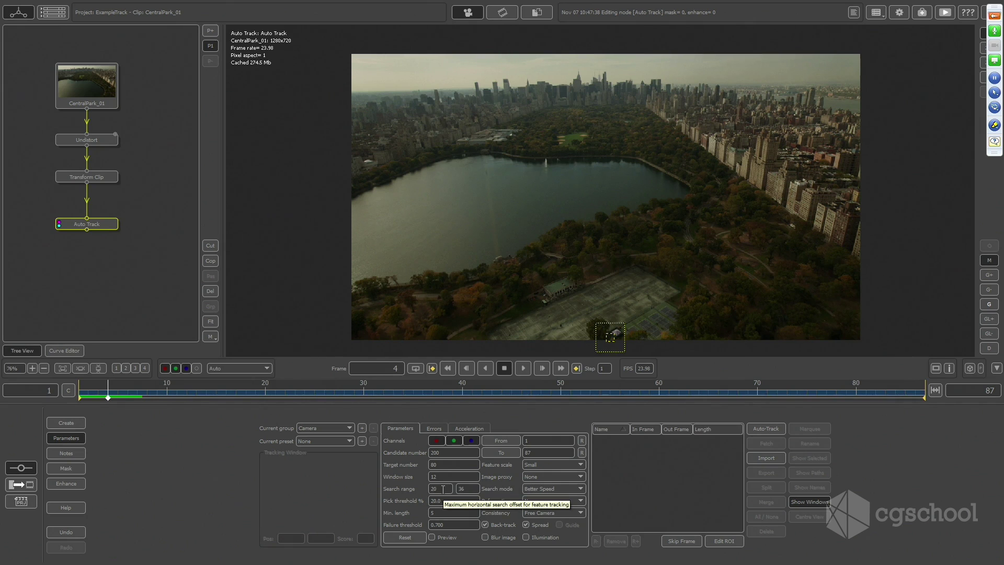
double_click(471, 488)
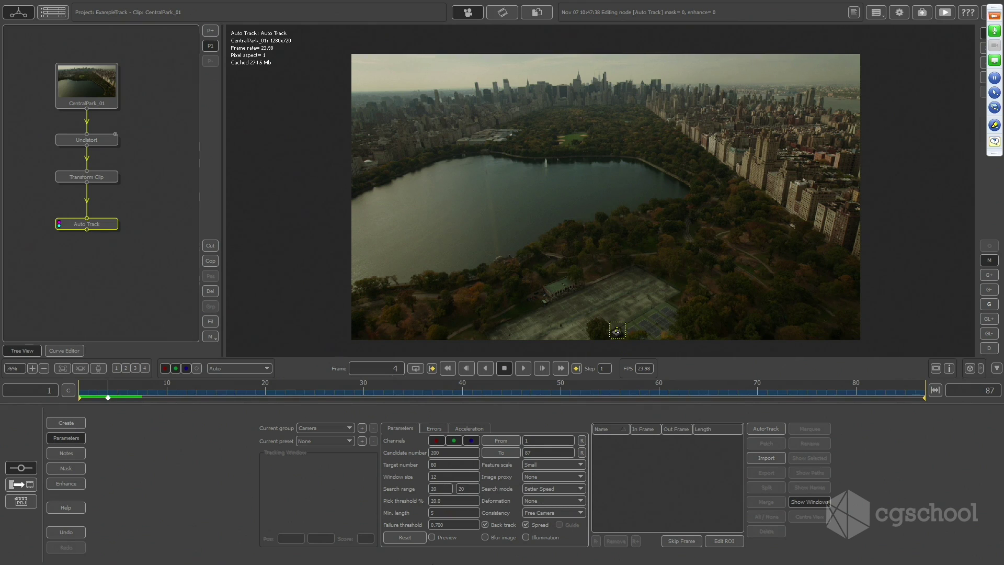
Try a search range of 15 by 25 and check it against feature movement up to frame 6.
double_click(439, 489)
type("15")
double_click(471, 488)
type("2")
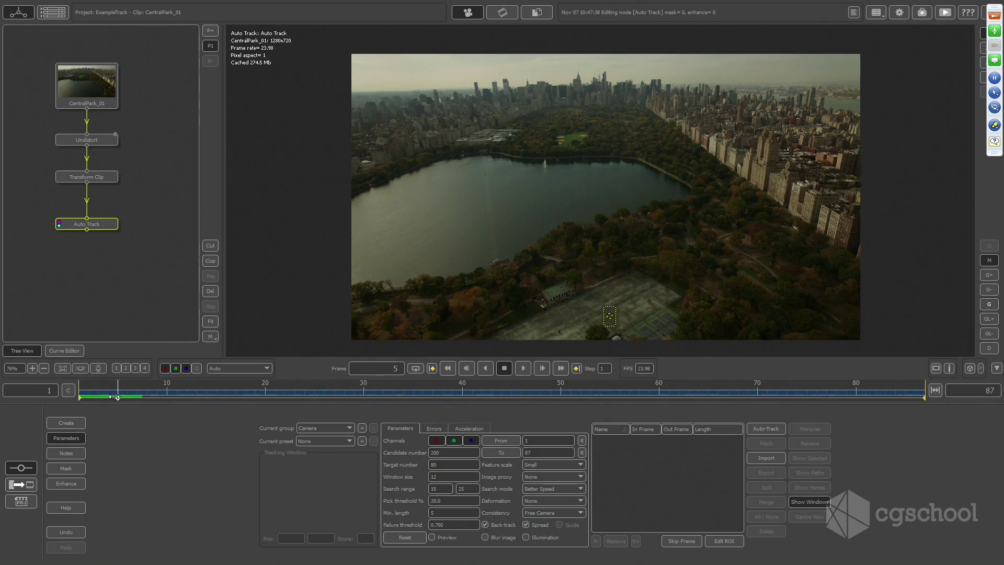
left_click_drag(459, 390, 127, 398)
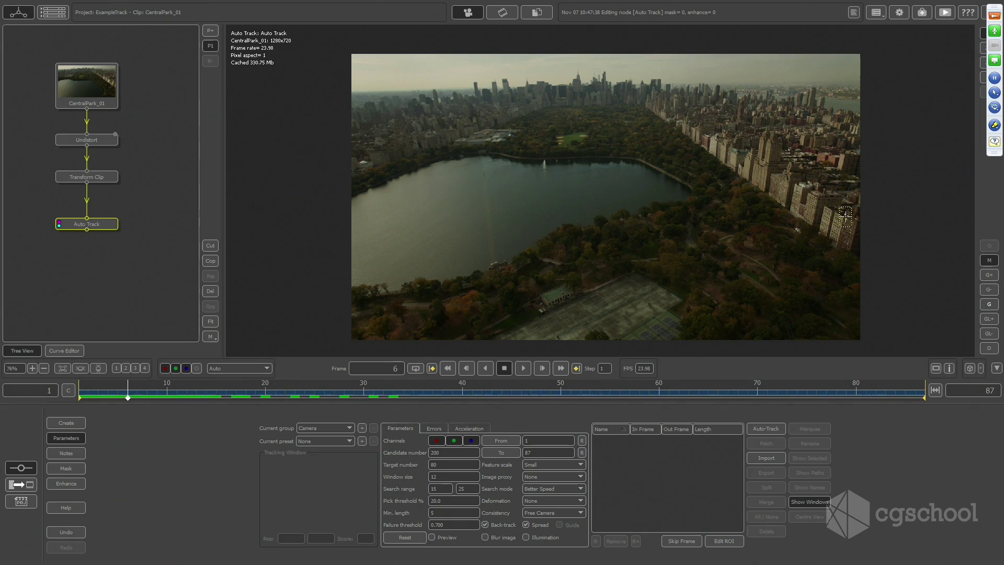
Set the search range to 20 by 20 and auto-track the clip.
double_click(447, 488)
type("20")
double_click(472, 486)
left_click(764, 432)
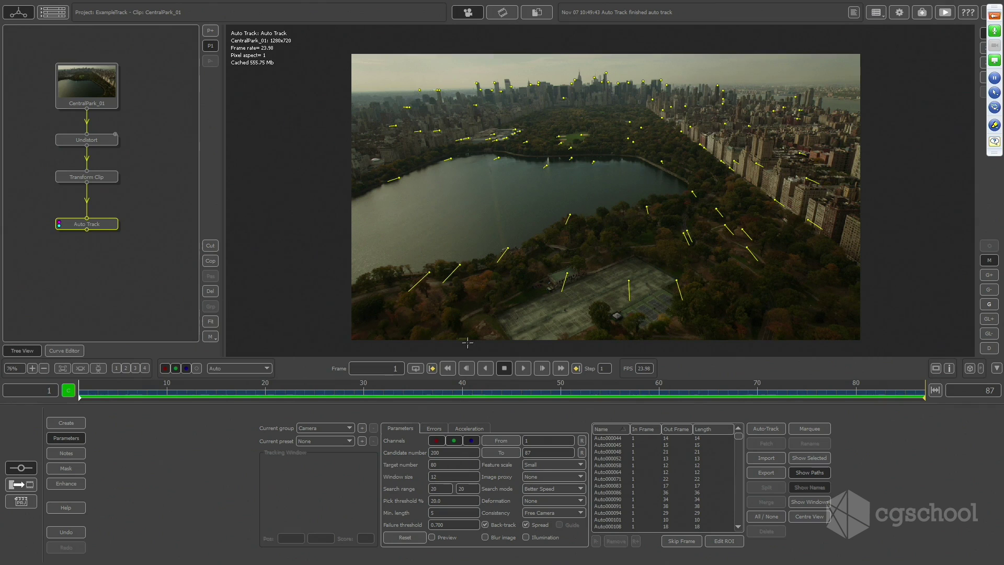
left_click_drag(84, 397, 550, 343)
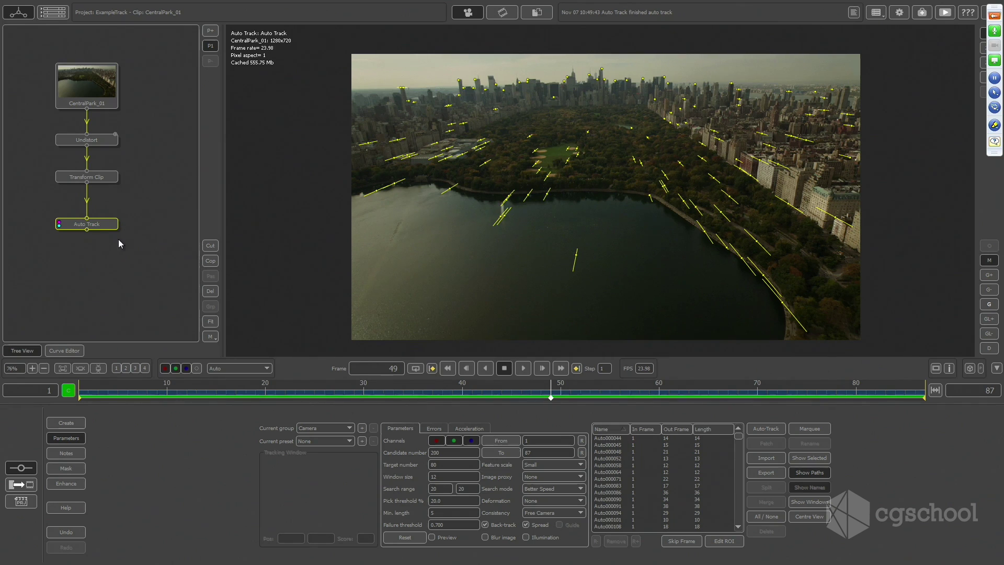
Move the Auto Track node aside and add a User Track node fed by the Transform Clip node.
left_click_drag(91, 227, 67, 238)
left_click(99, 177)
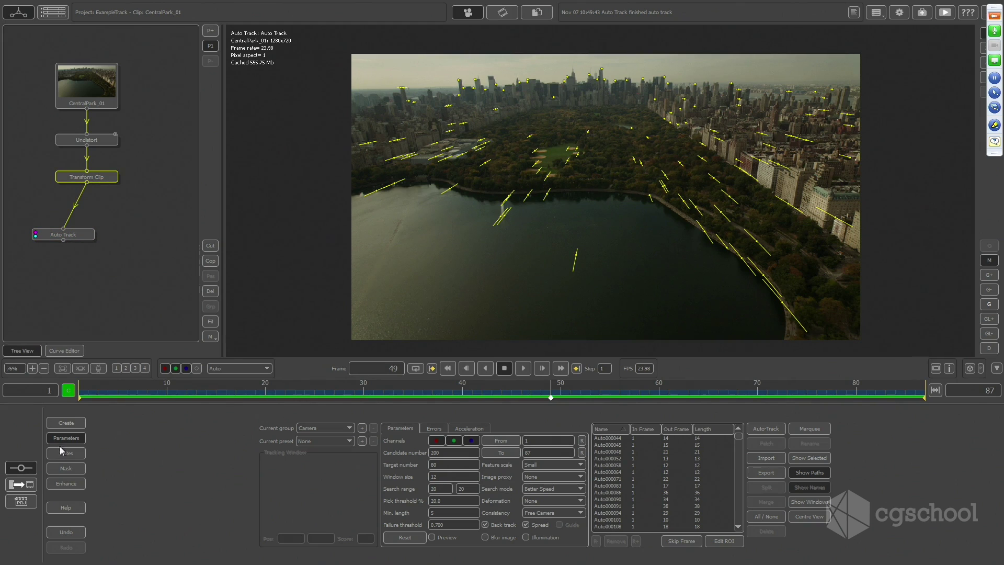
left_click(66, 422)
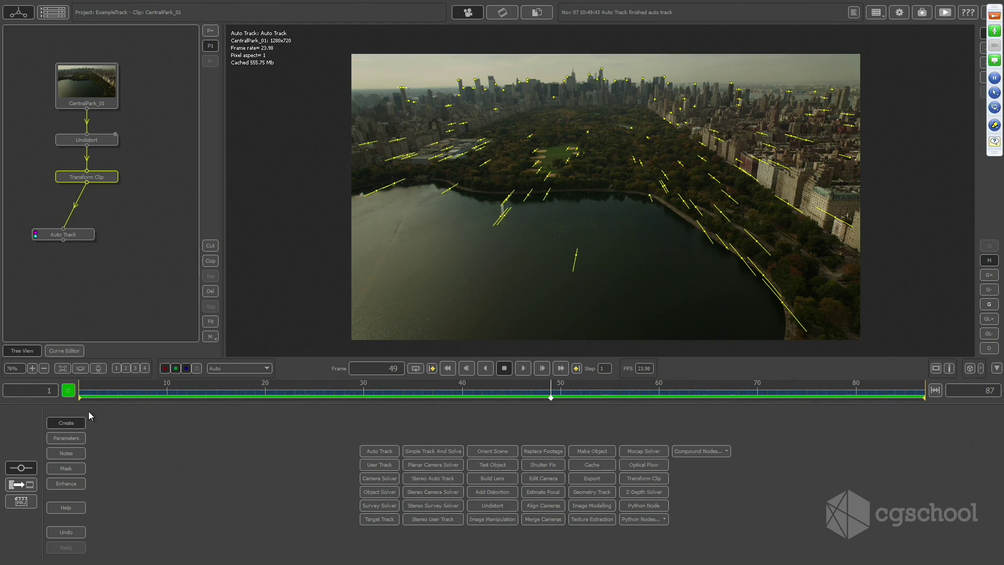
left_click(367, 465)
left_click_drag(76, 224, 128, 212)
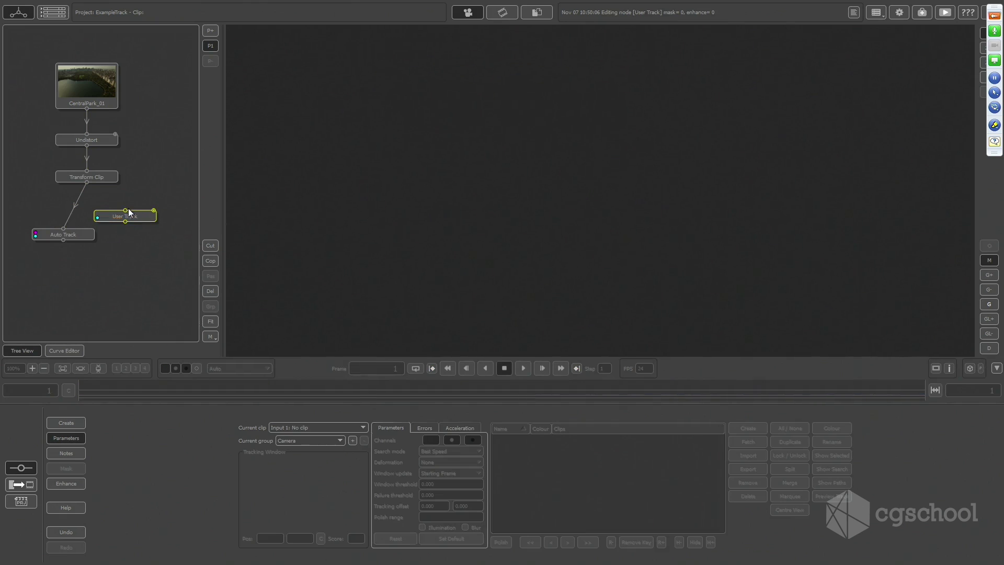
left_click_drag(88, 188, 87, 185)
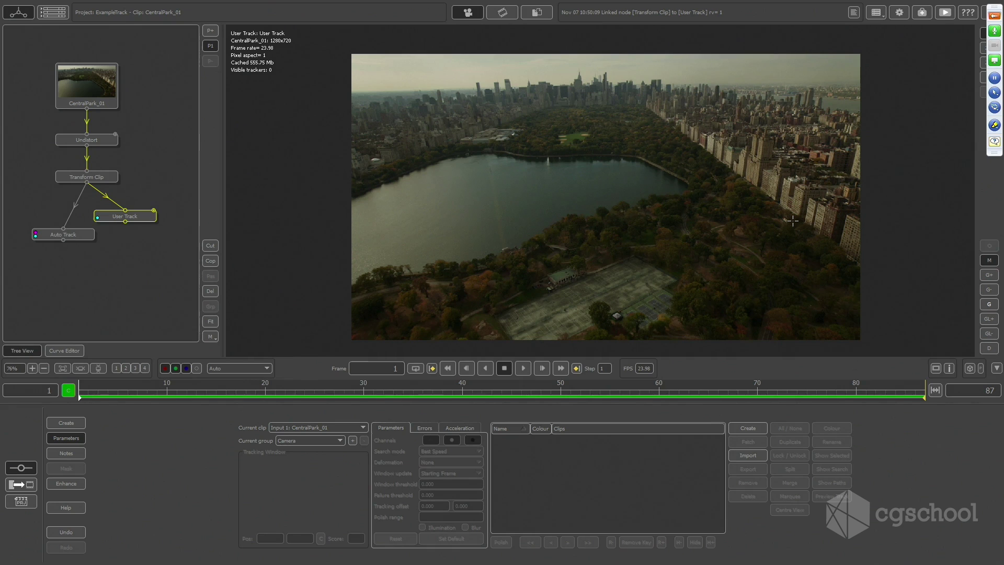
Place a user tracker on a building in the row beside the park and track it forward through the clip.
left_click(781, 159, "ctrl")
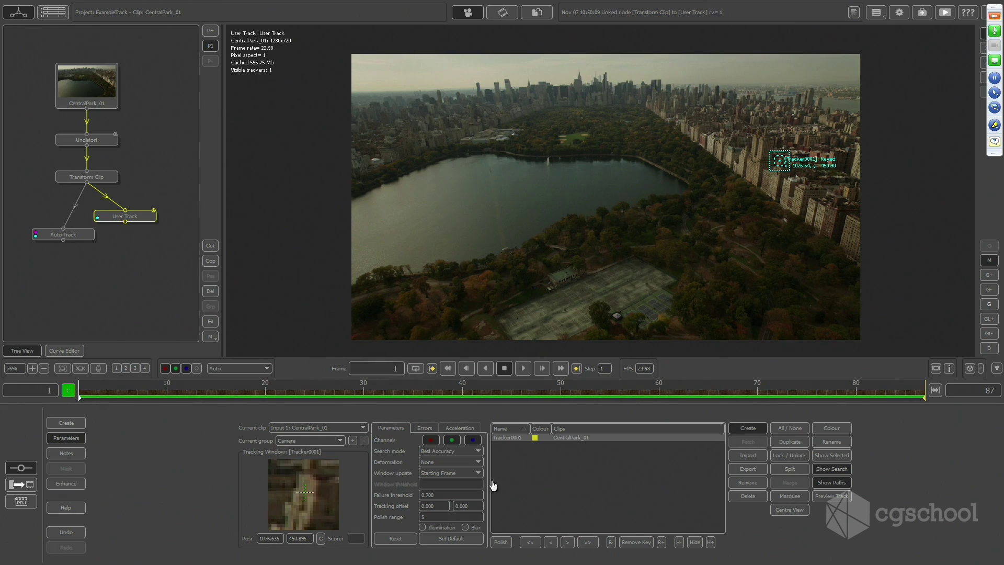
left_click(588, 544)
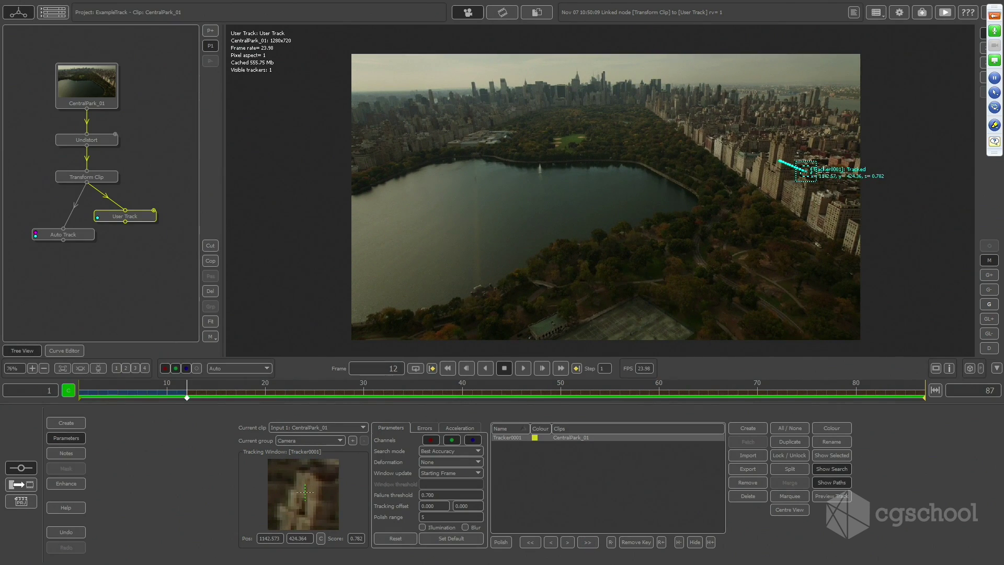
left_click(587, 542)
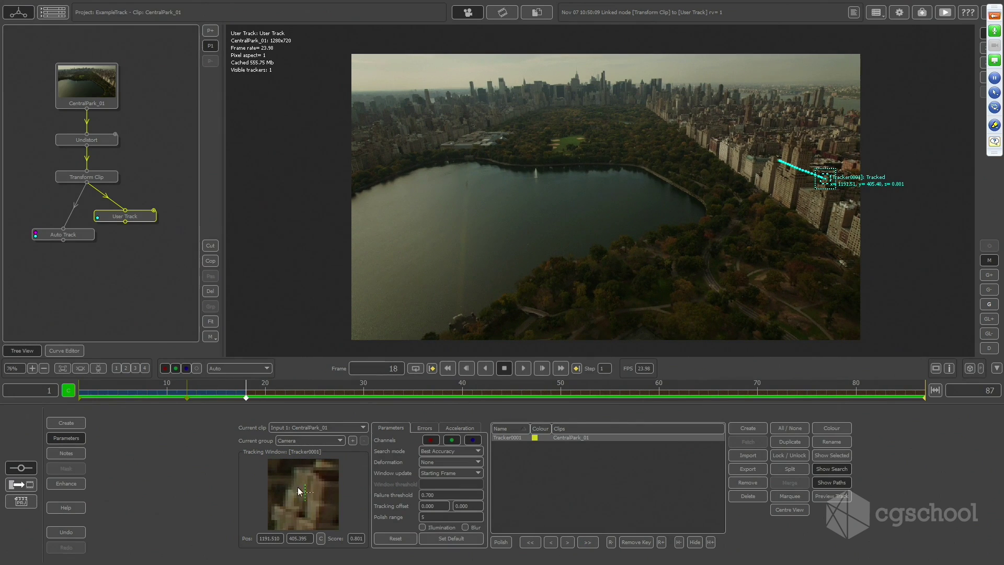
left_click(587, 542)
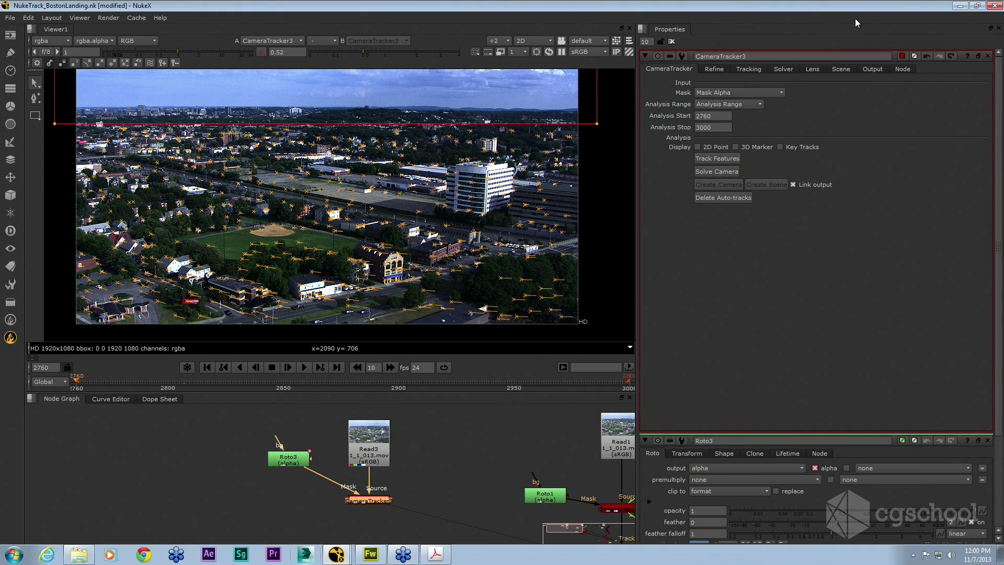
In NukeX, review the focal length type options in the CameraTracker3 solver settings, keeping Unknown Constant.
left_click(789, 70)
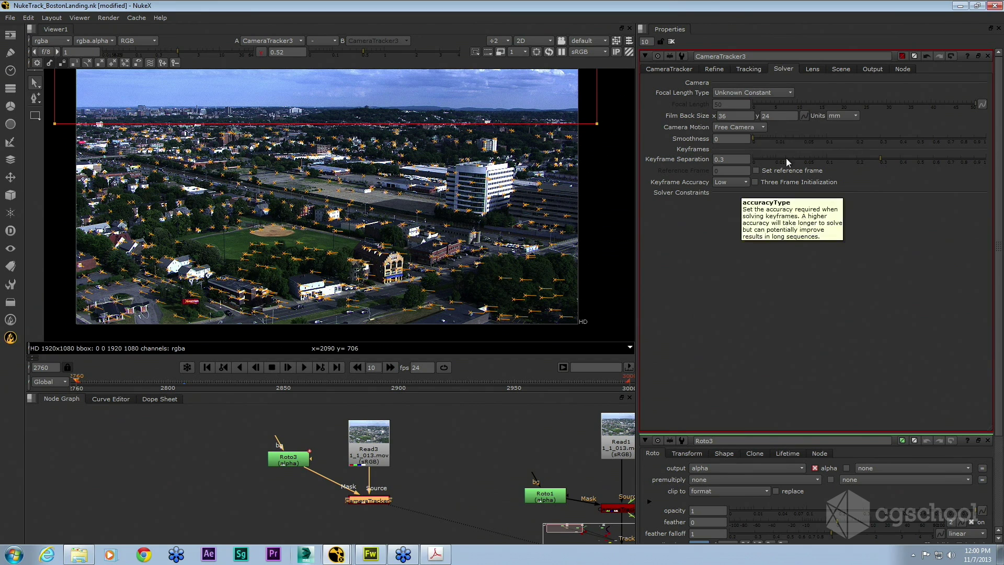
left_click(779, 93)
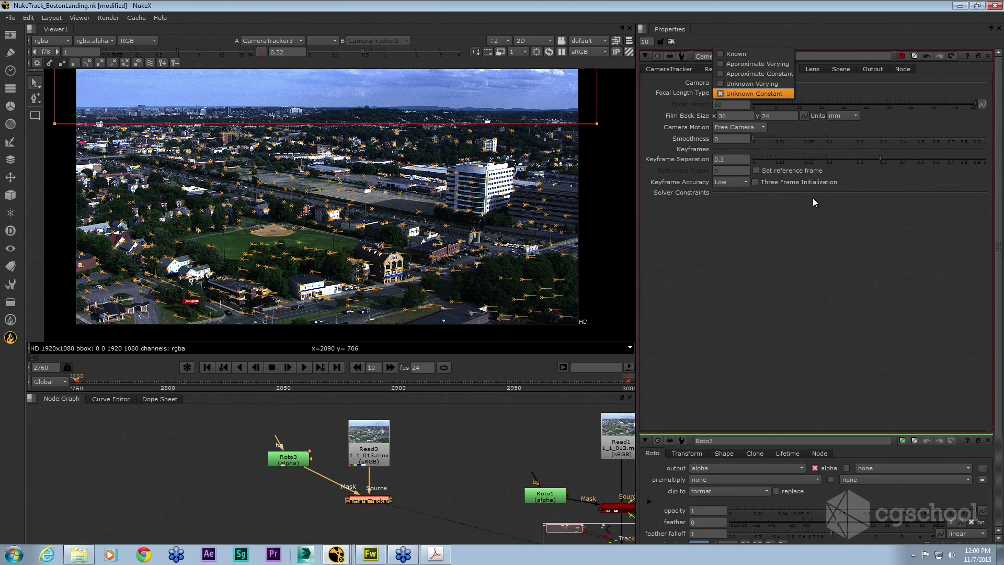
left_click(774, 94)
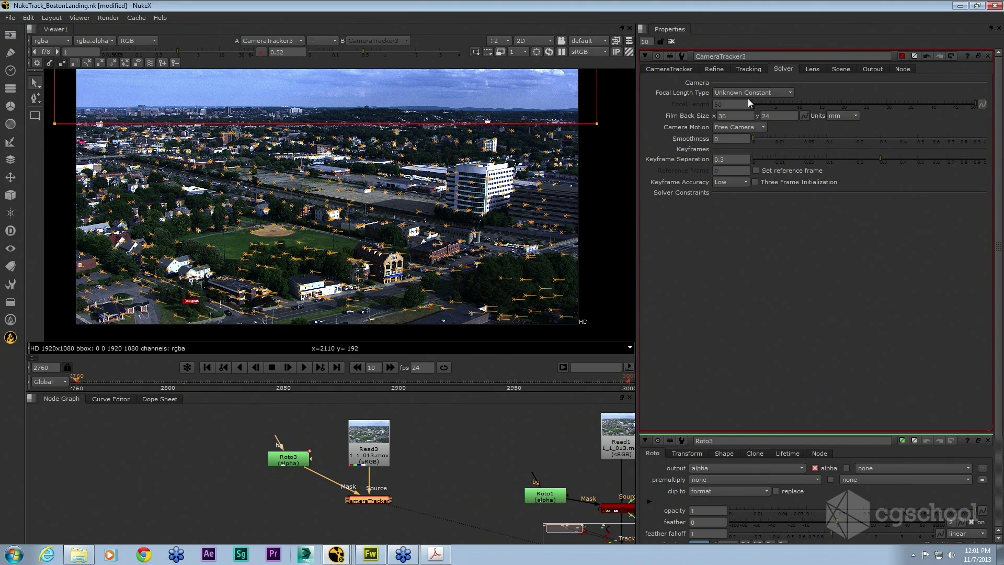
left_click(765, 94)
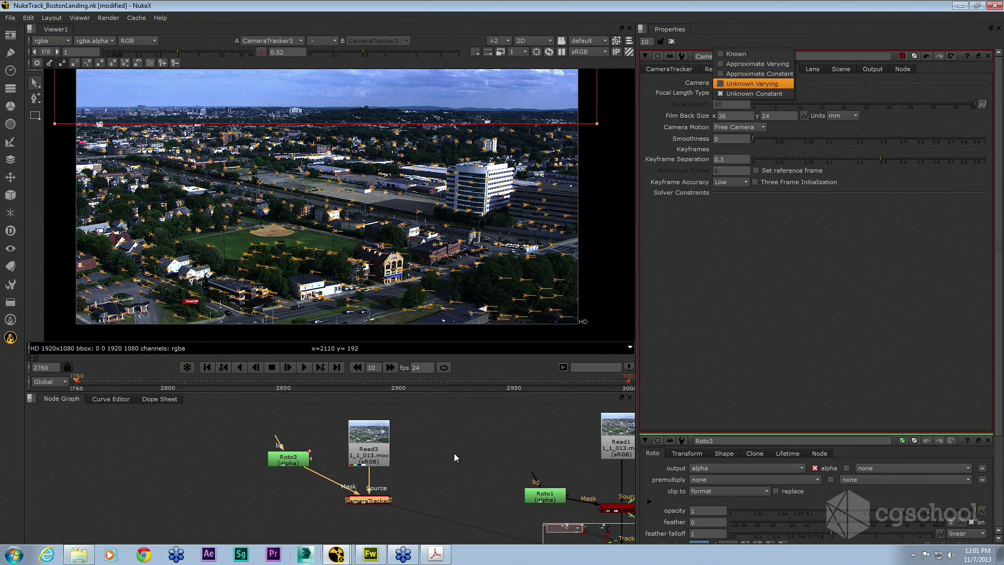
left_click(490, 440)
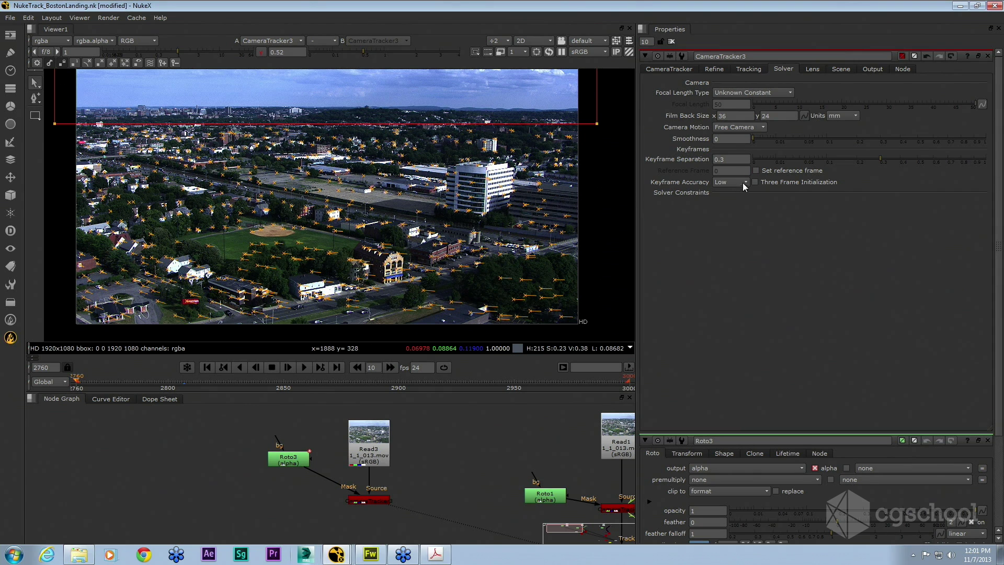
Enable Three Frame Initialization in the CameraTracker3 solver settings, switching Set reference frame on and back off.
left_click(770, 216)
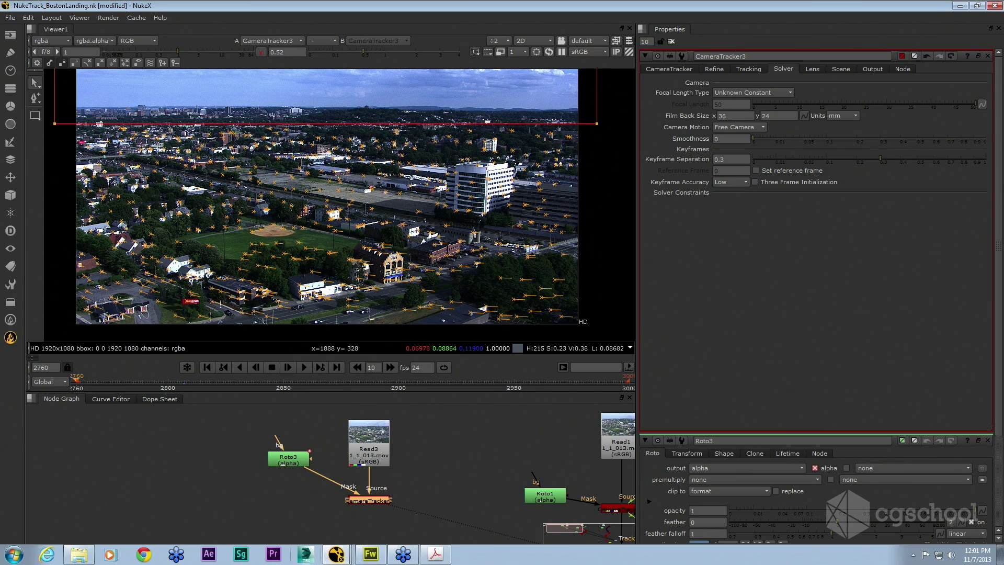
left_click(755, 171)
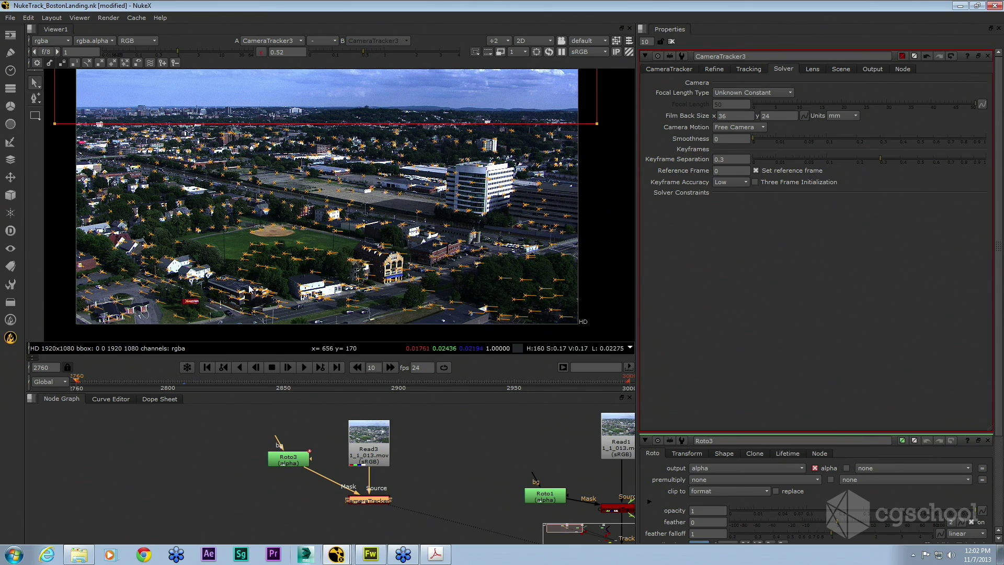
left_click(762, 183)
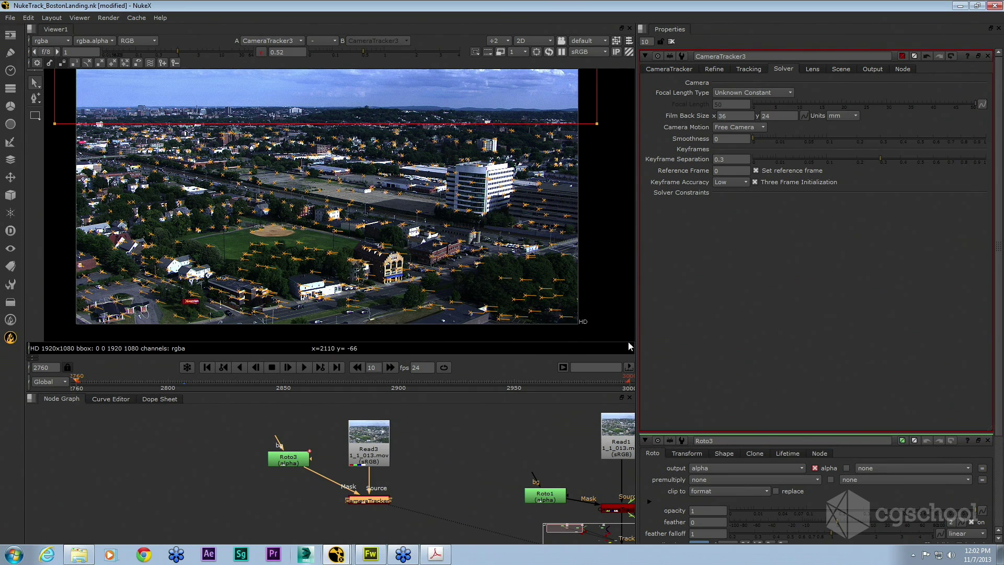
left_click(756, 170)
left_click(438, 460)
Solve the camera with CameraTracker3 and create a scene from the solve.
left_click(671, 73)
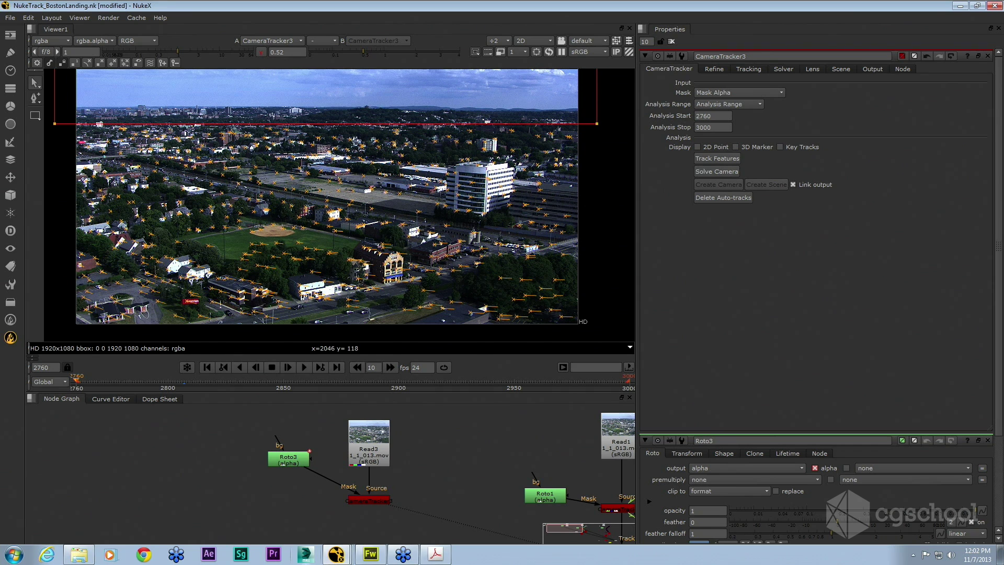
left_click(709, 174)
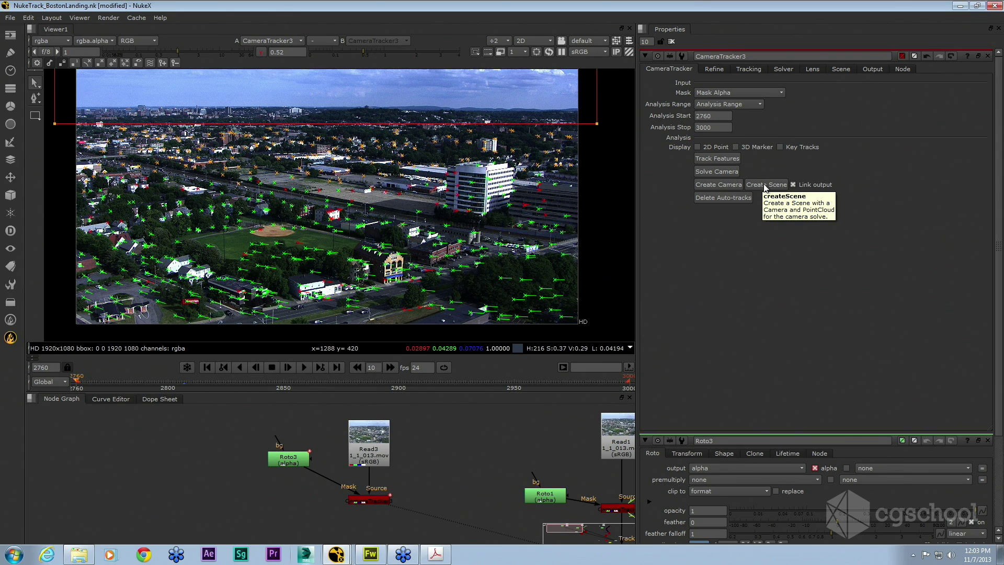
mouse_move(284, 204)
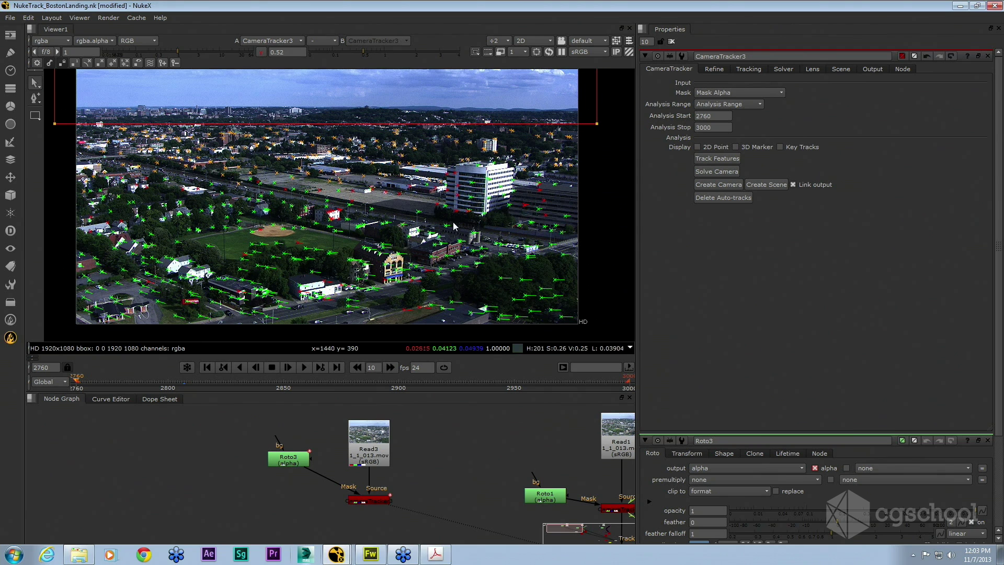
left_click(762, 184)
Reposition the new camera tracker point cloud node between CameraTracker3 and the scene node in the node graph.
middle_click_drag(417, 487, 424, 405)
scroll(360, 435, "down", 2)
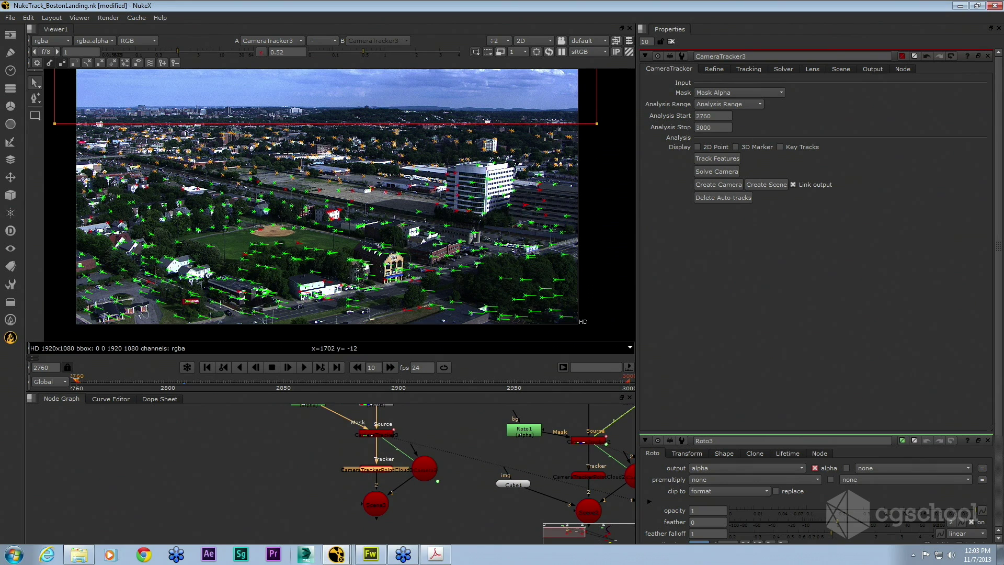
left_click_drag(374, 470, 347, 466)
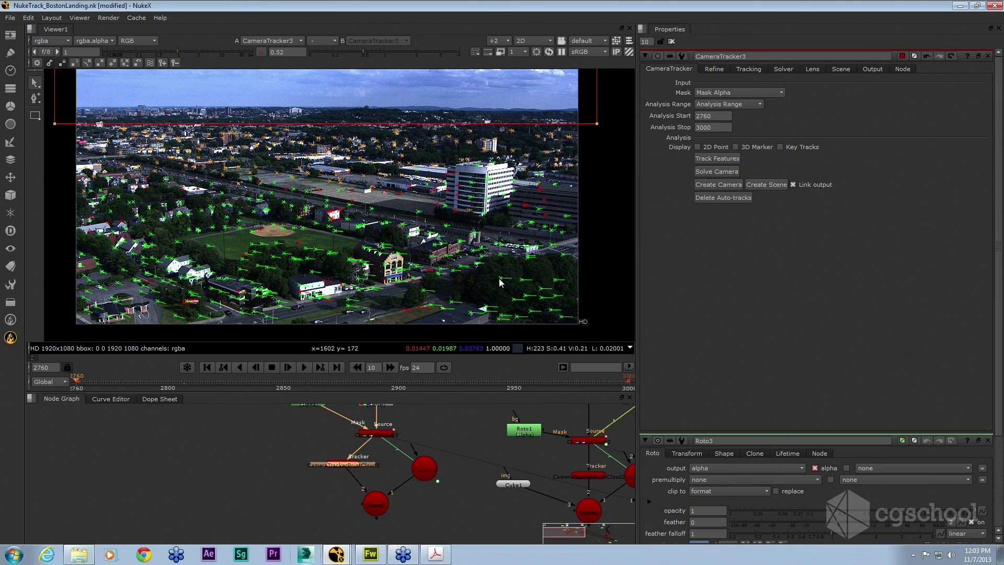
left_click_drag(359, 468, 370, 468)
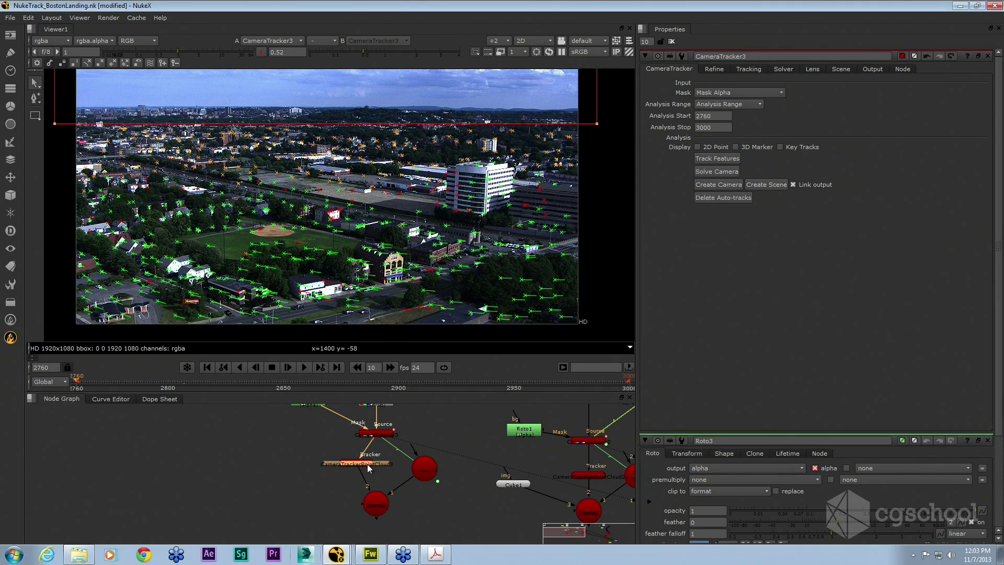
Open the properties of the generated Camera3 and Scene3 nodes.
double_click(424, 471)
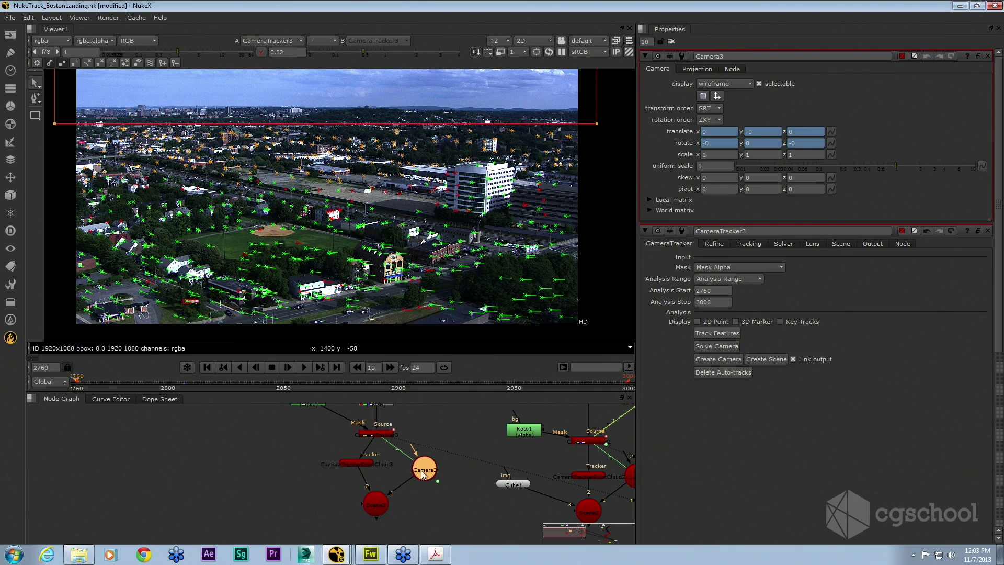
left_click(377, 505)
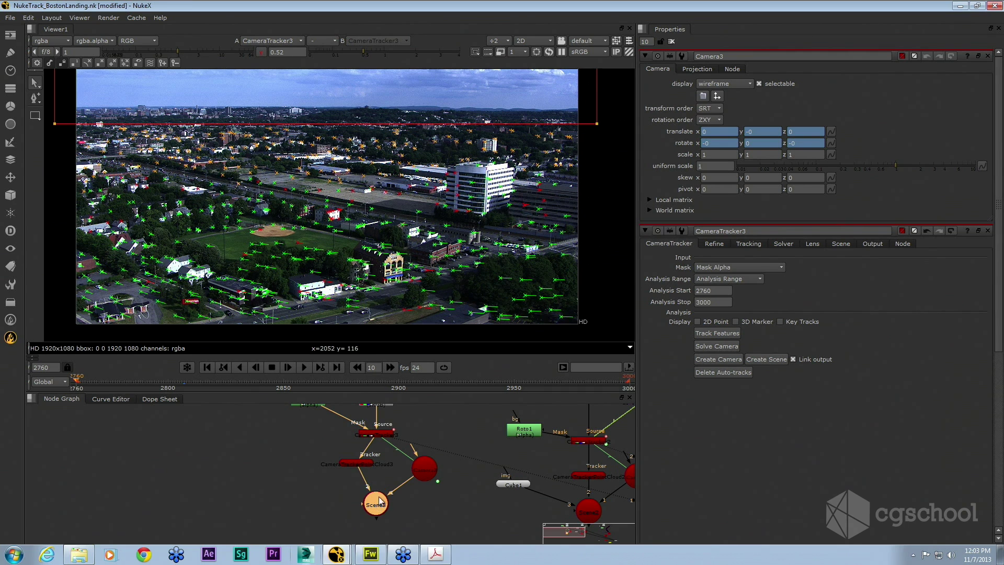
double_click(376, 506)
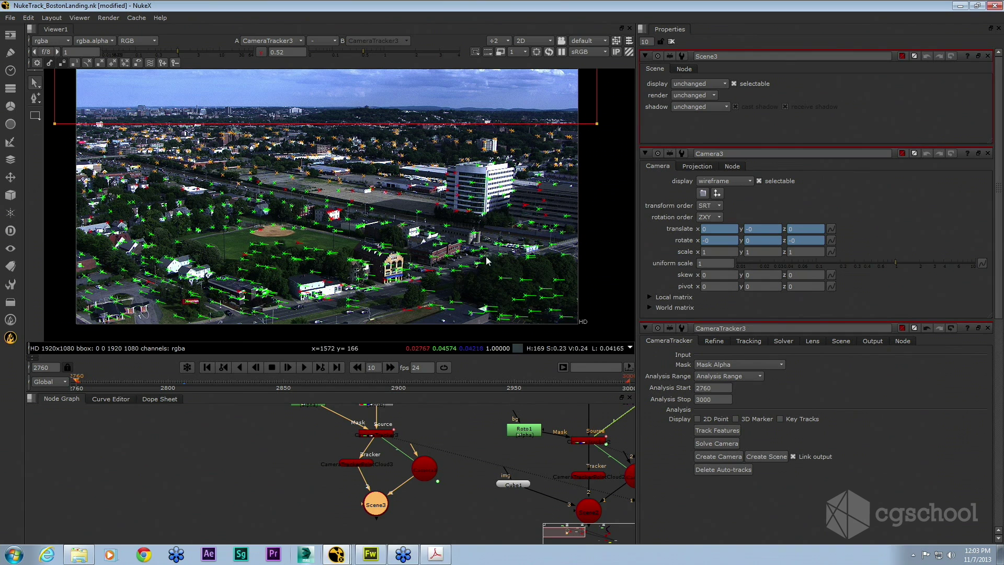
Switch the viewer to the 3D view and examine Camera3 together with the solved point cloud.
left_click(534, 41)
left_click(532, 61)
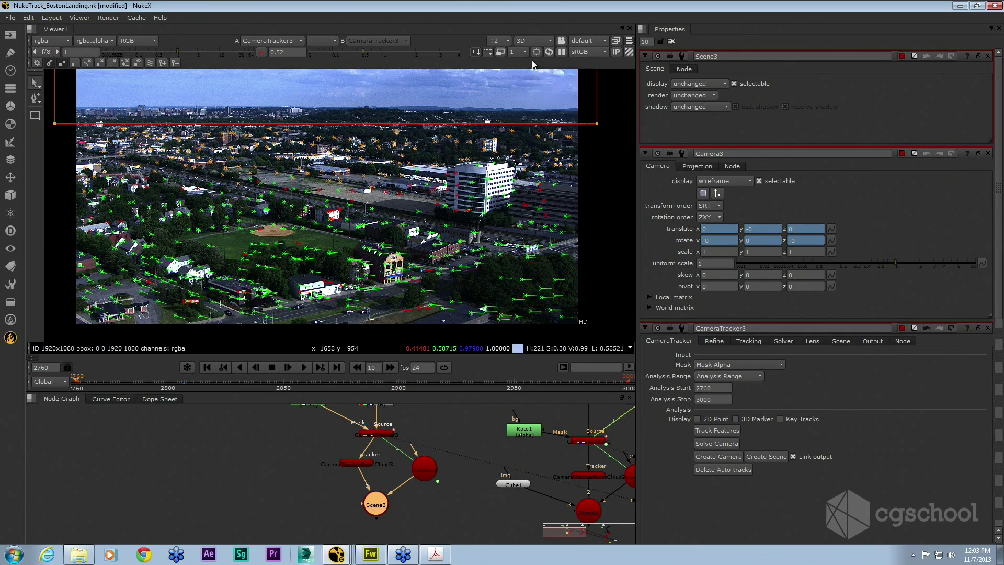
left_click_drag(469, 204, 358, 175, "ctrl")
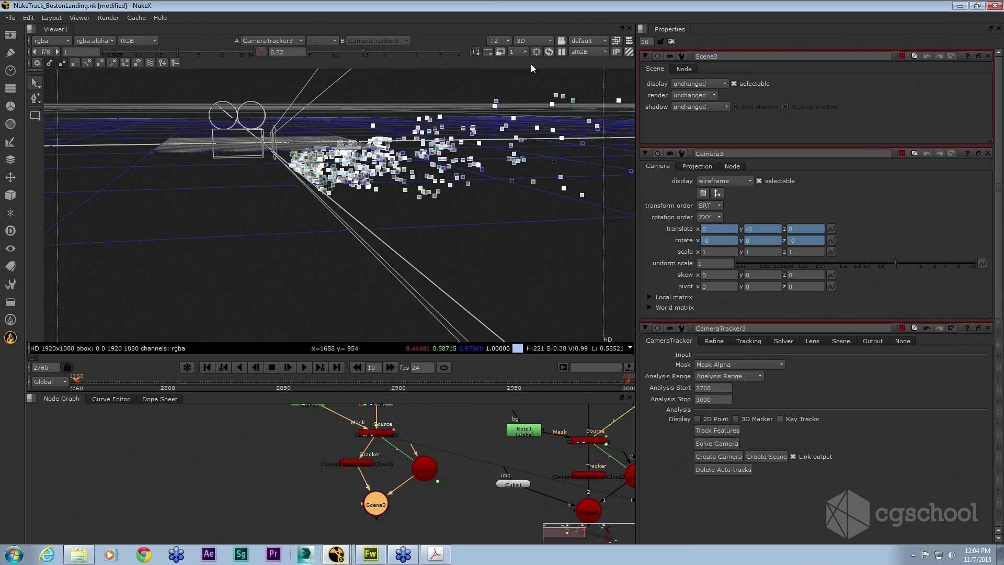
Inspect the flatness of the point cloud in the lfside and front views, ending back in the 3D view.
left_click(535, 40)
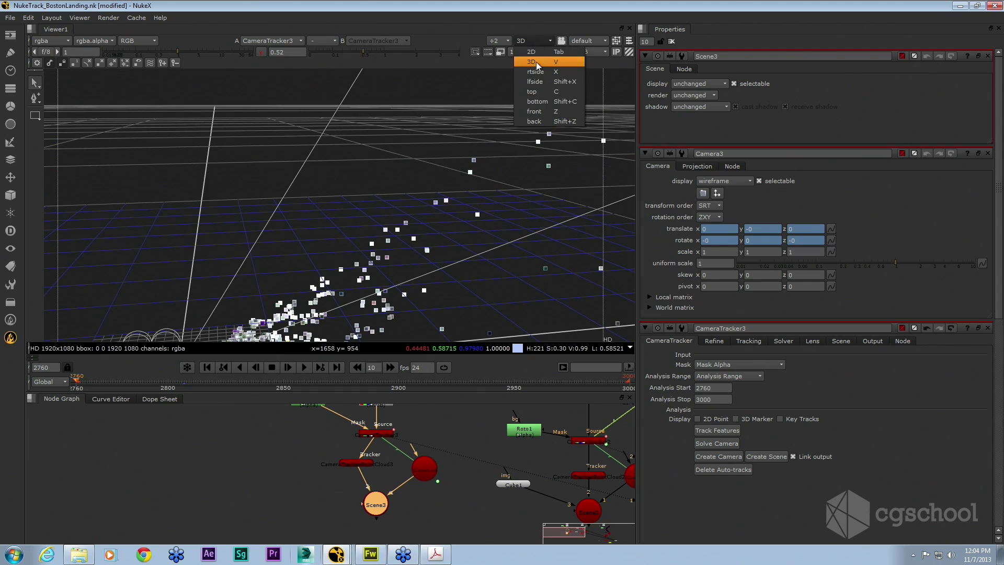
left_click(550, 82)
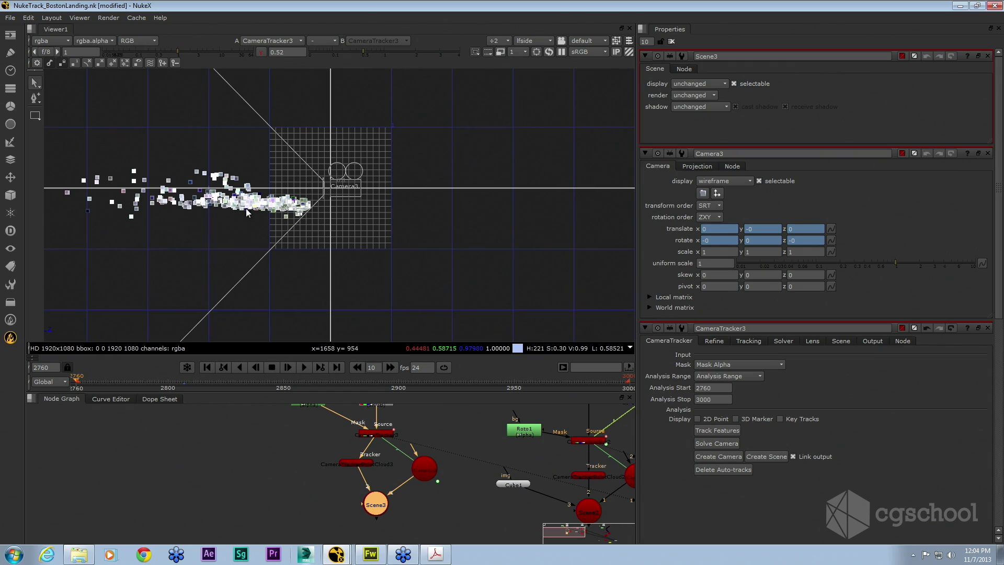
left_click(532, 40)
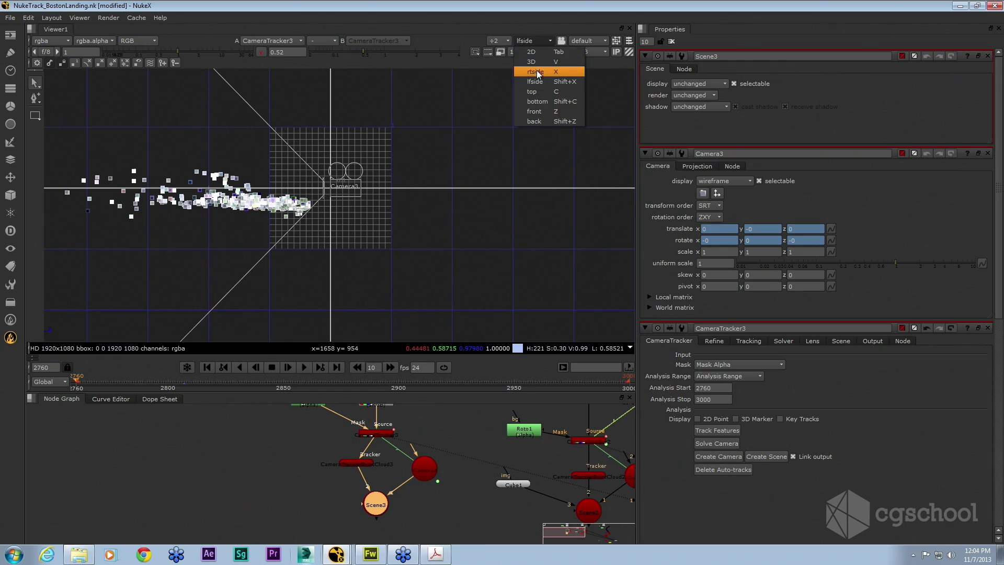
left_click(545, 111)
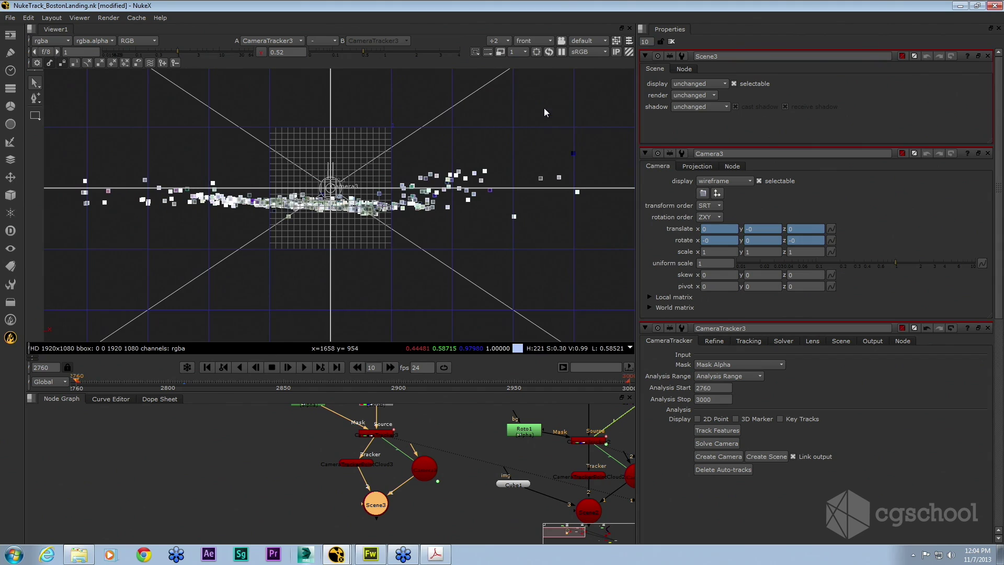
left_click(551, 41)
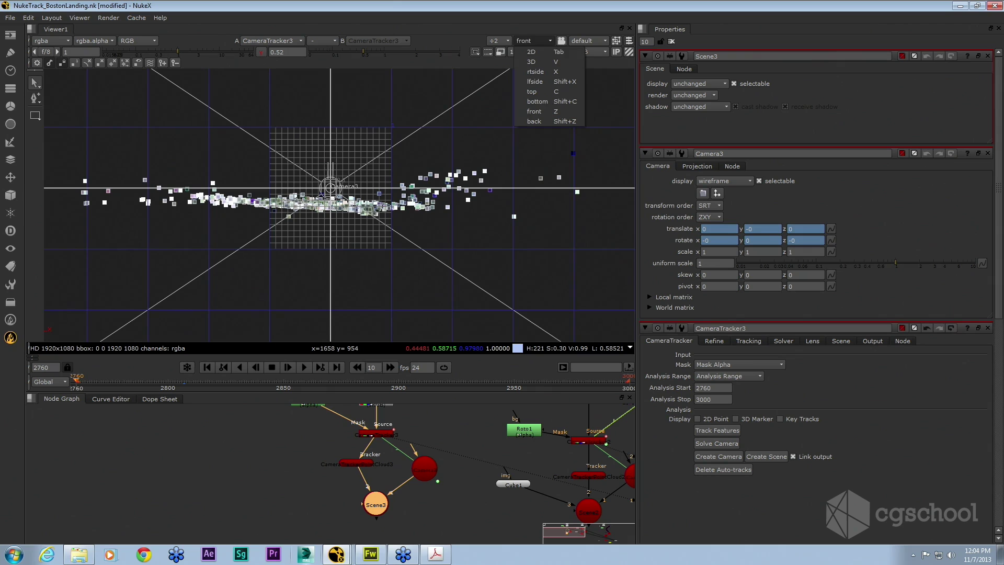
left_click(545, 63)
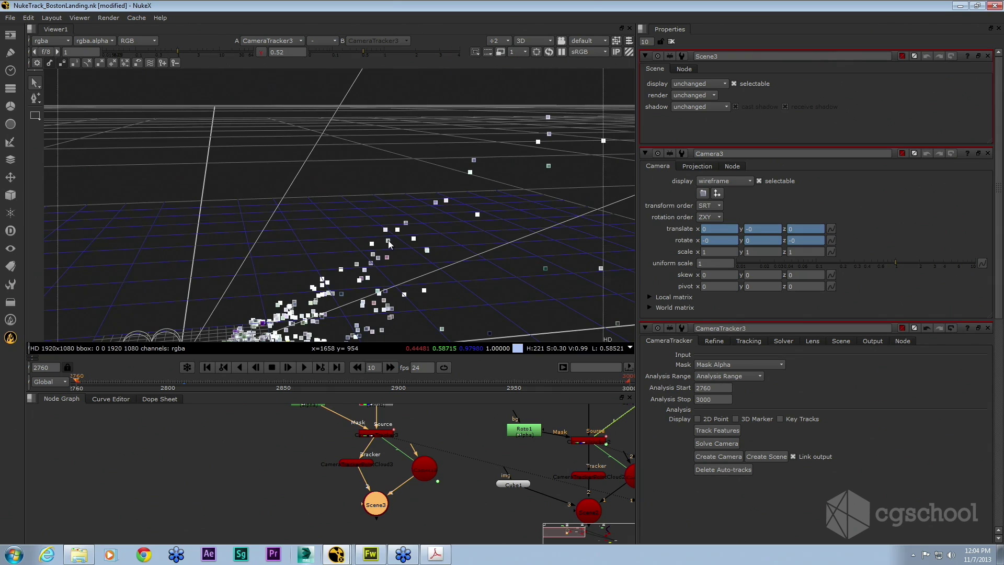
Return the viewer to the 2D view of the tracked aerial footage.
left_click(532, 41)
left_click(531, 53)
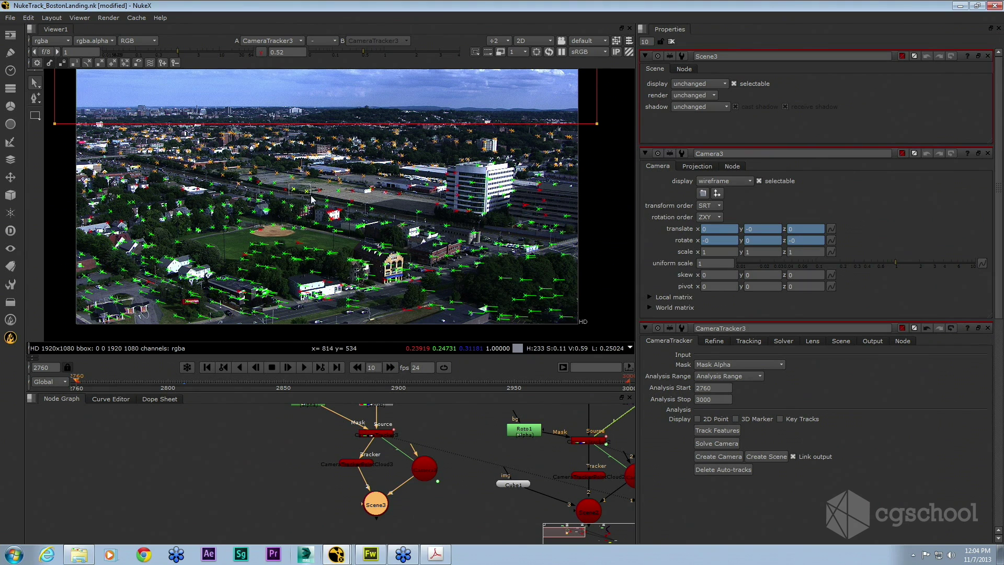
mouse_move(291, 191)
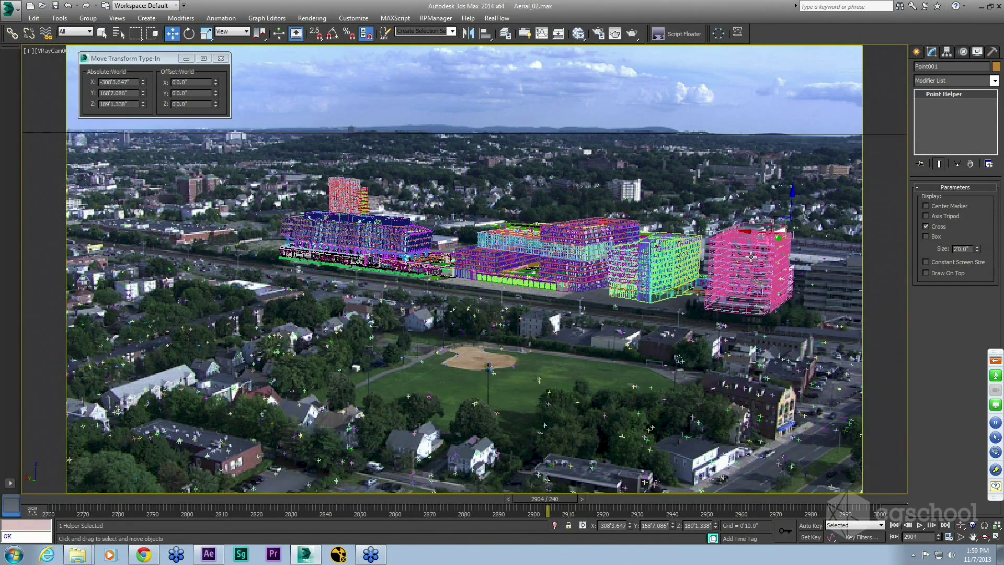
Switch to 3ds Max and examine the building models against the imported tracking points in the Front view.
key("f")
key("z")
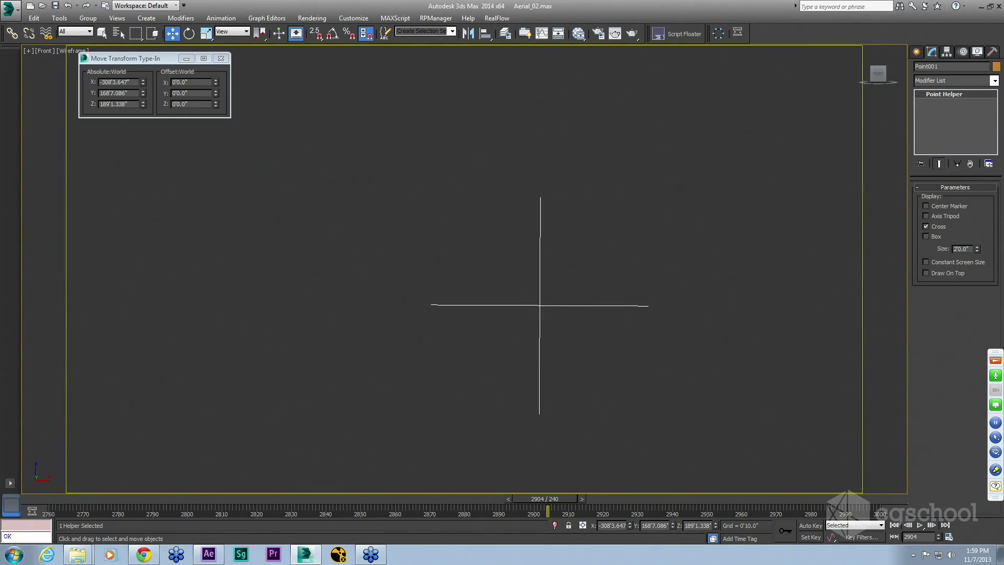
scroll(506, 323, "down", 5)
scroll(506, 323, "down", 6)
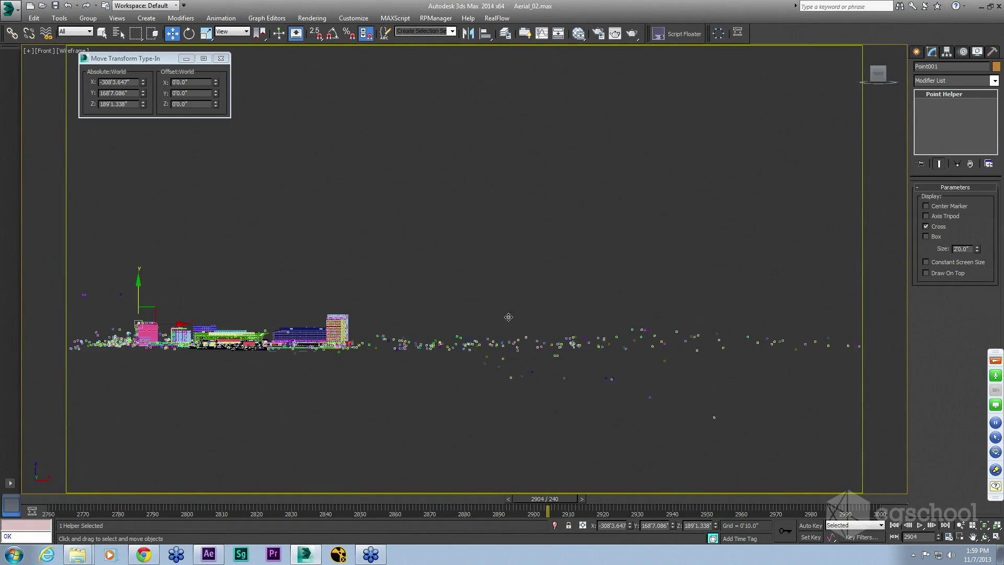
scroll(675, 285, "down", 3)
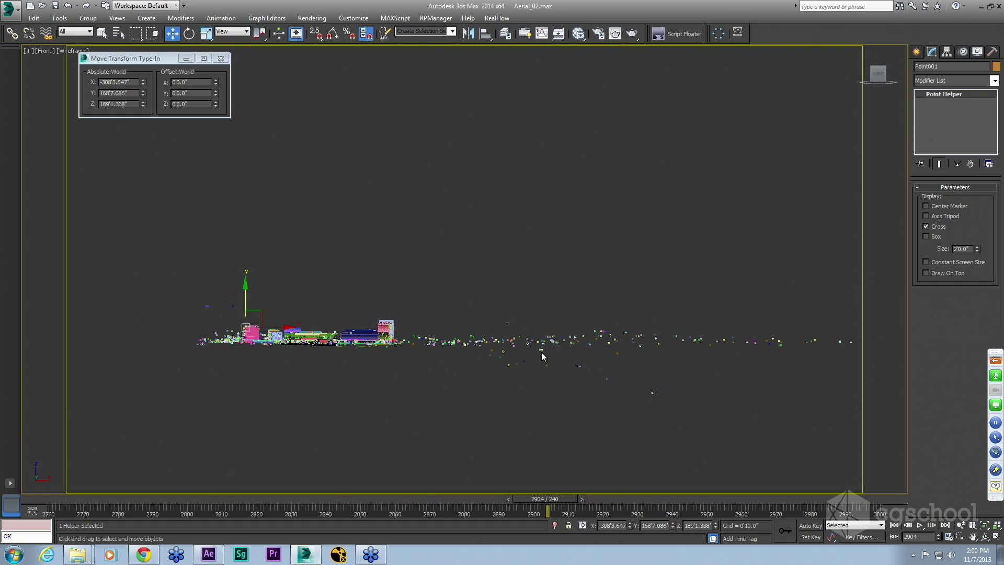
scroll(523, 350, "down", 2)
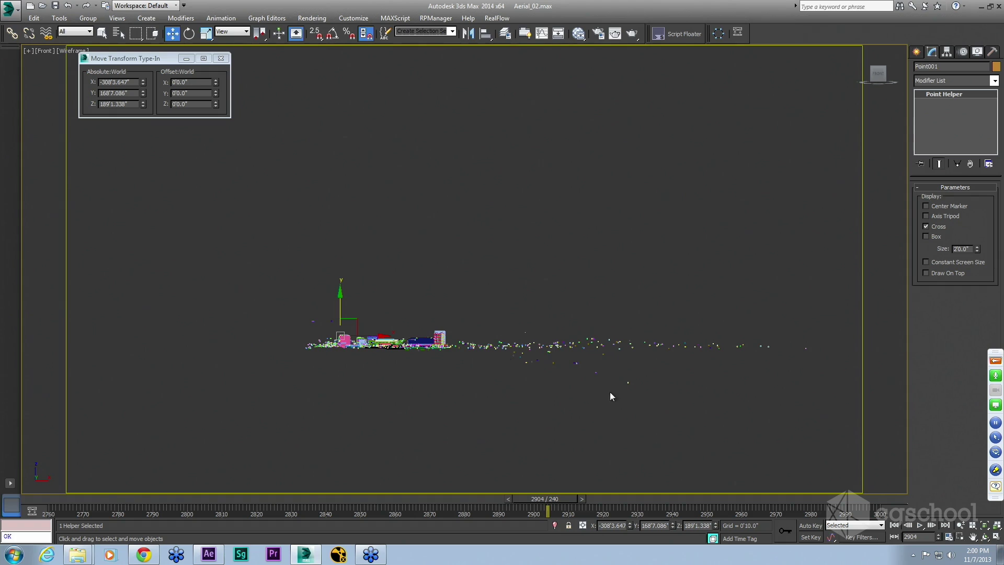
Select the stray point helpers lying below the ground plane in the Front view and inspect them.
left_click_drag(651, 406, 651, 406)
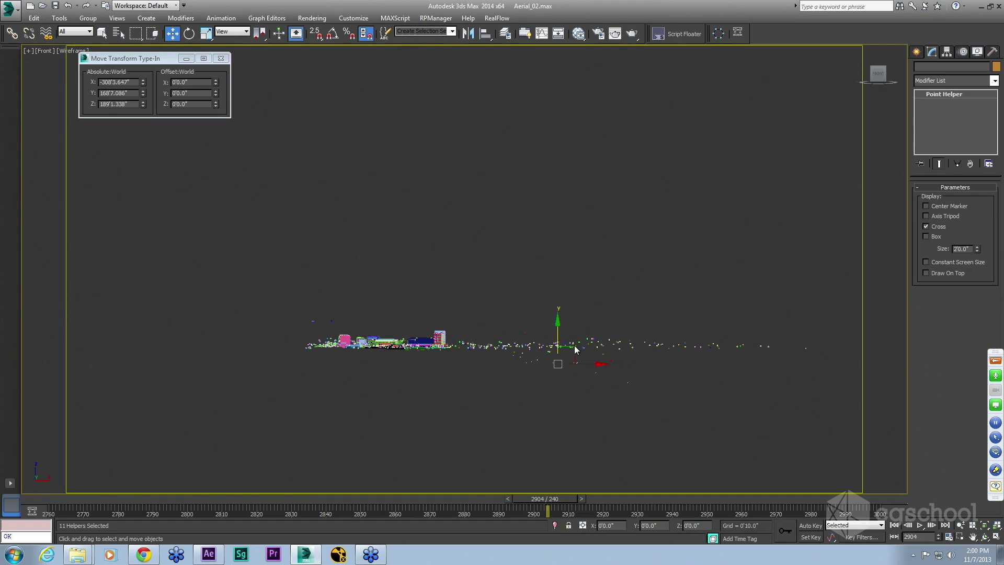
scroll(635, 387, "up", 2)
middle_click_drag(666, 390, 578, 348)
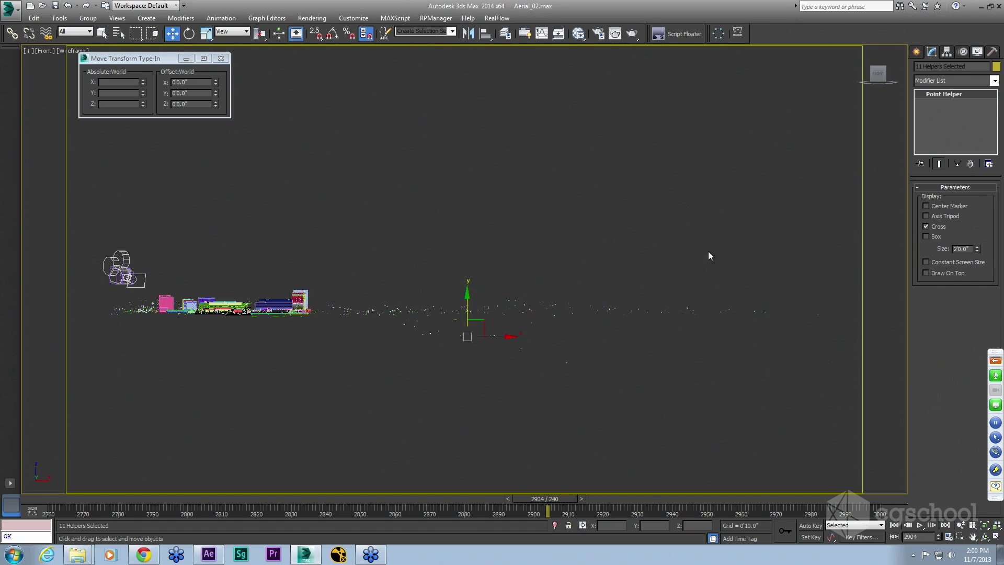
scroll(483, 347, "up", 1)
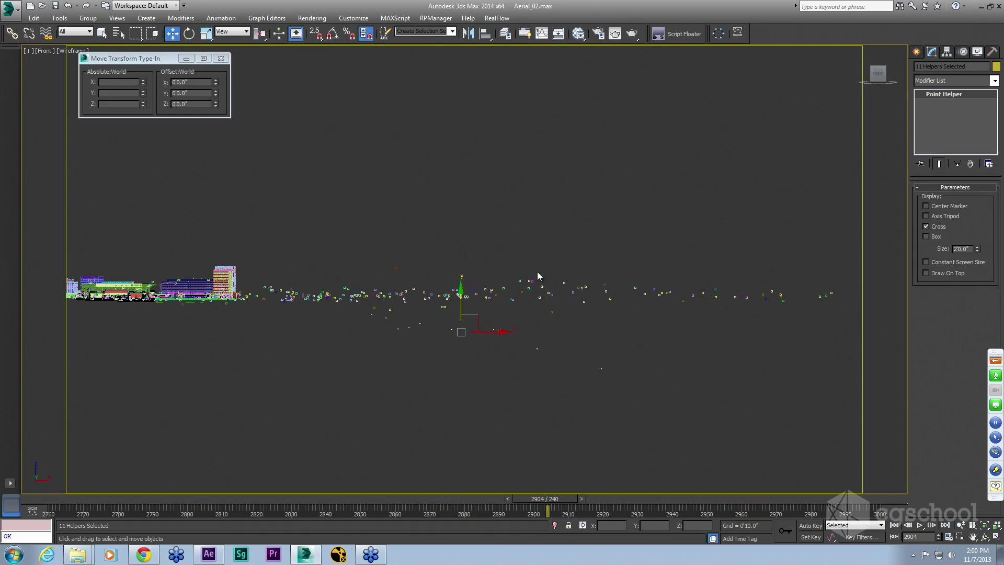
scroll(672, 240, "down", 1)
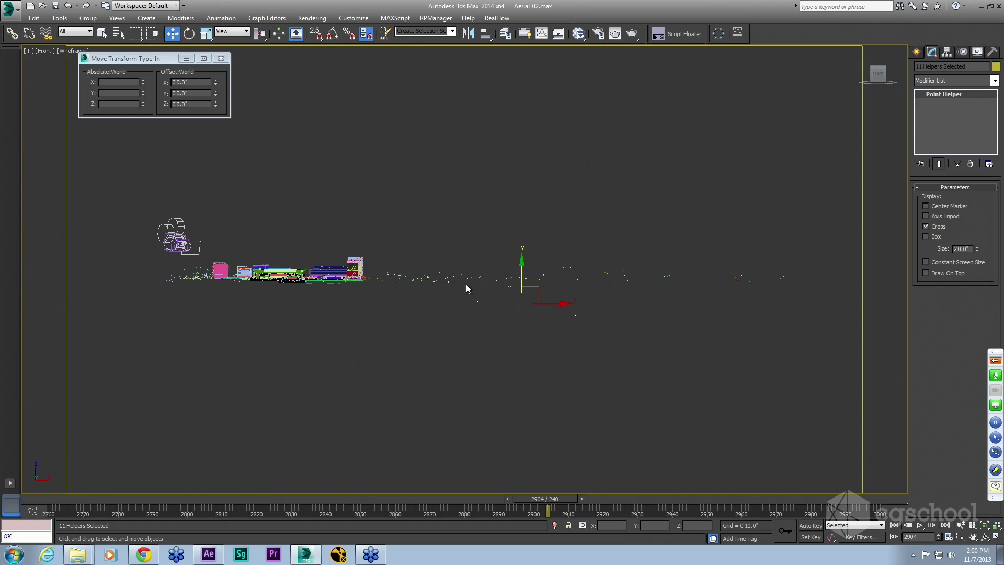
Inspect the spread of tracking points around the buildings in the Top view and return to the VRayCam001 view.
key("t")
scroll(482, 293, "down", 1)
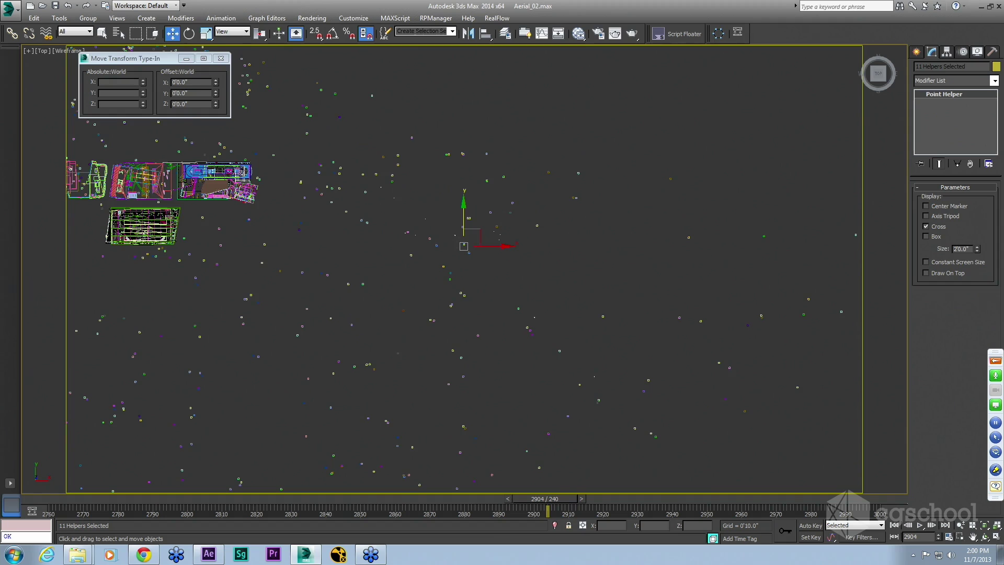
scroll(538, 324, "down", 2)
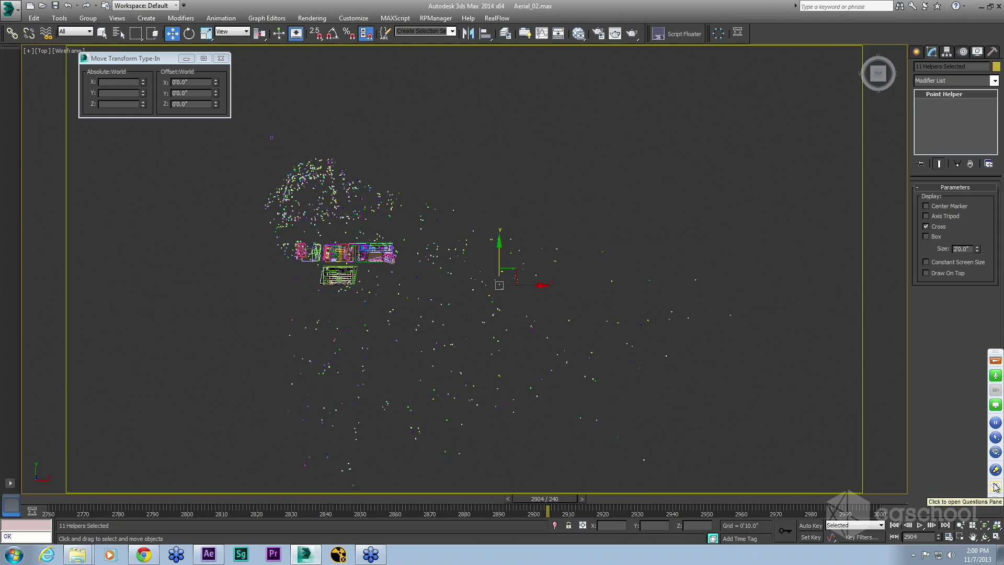
key("c")
double_click(480, 207)
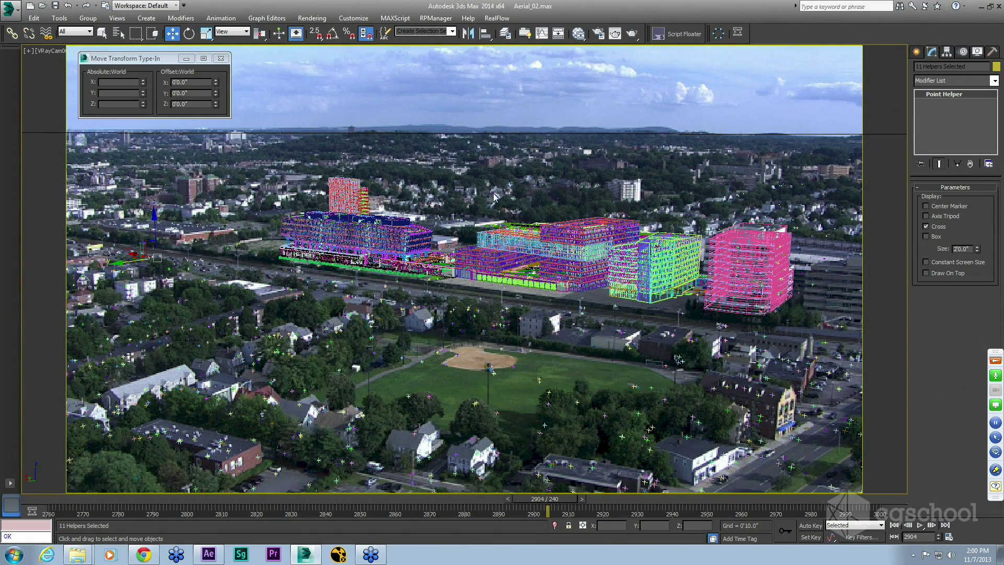
Open the Make Preview settings for a preview animation and move the dialog off the building models.
left_click(59, 19)
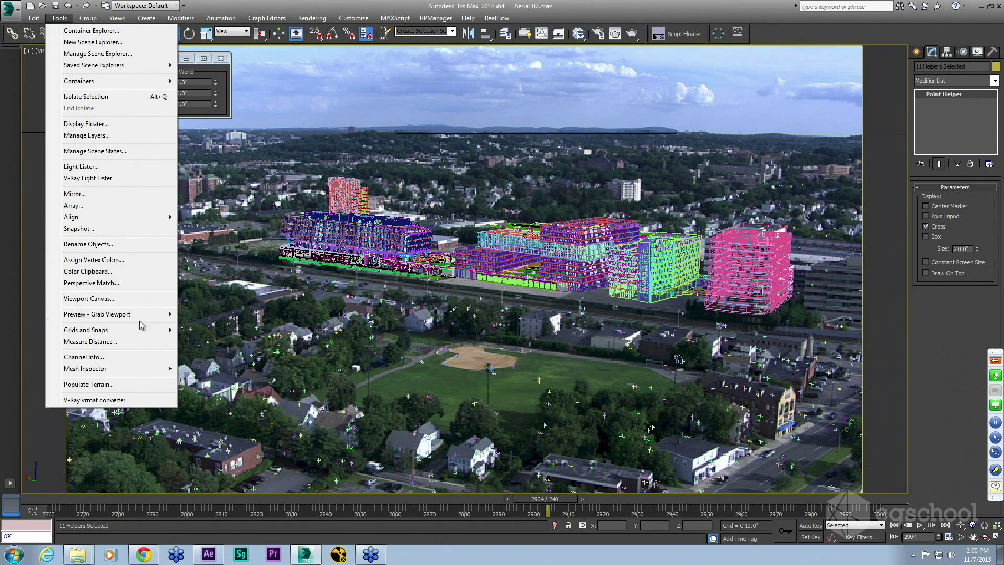
mouse_move(135, 316)
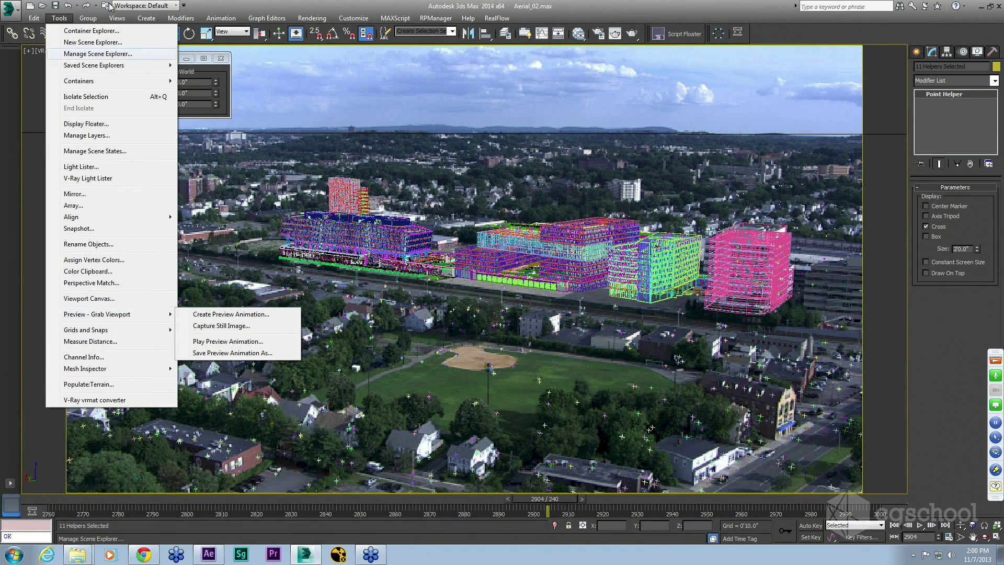
mouse_move(119, 22)
mouse_move(60, 18)
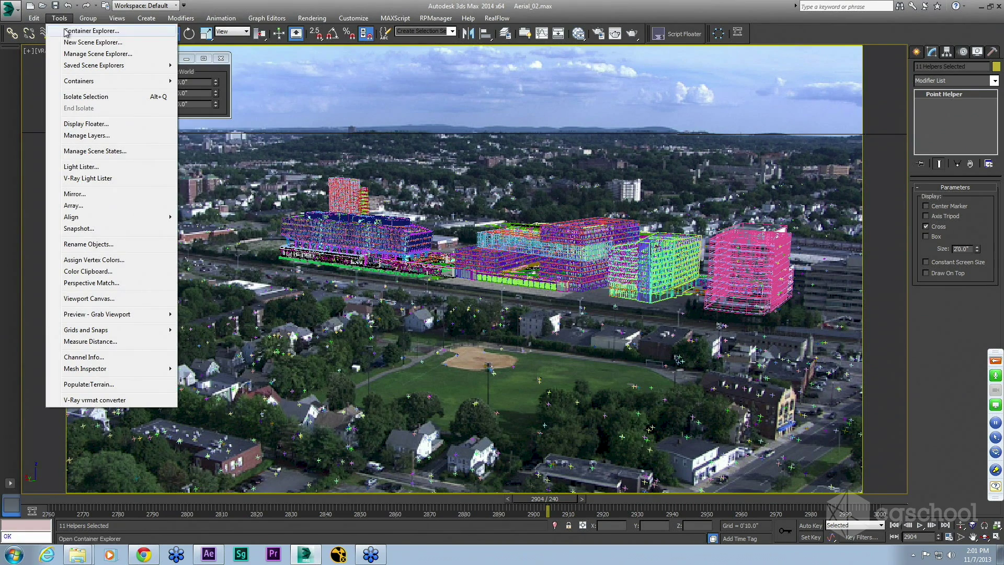
mouse_move(94, 316)
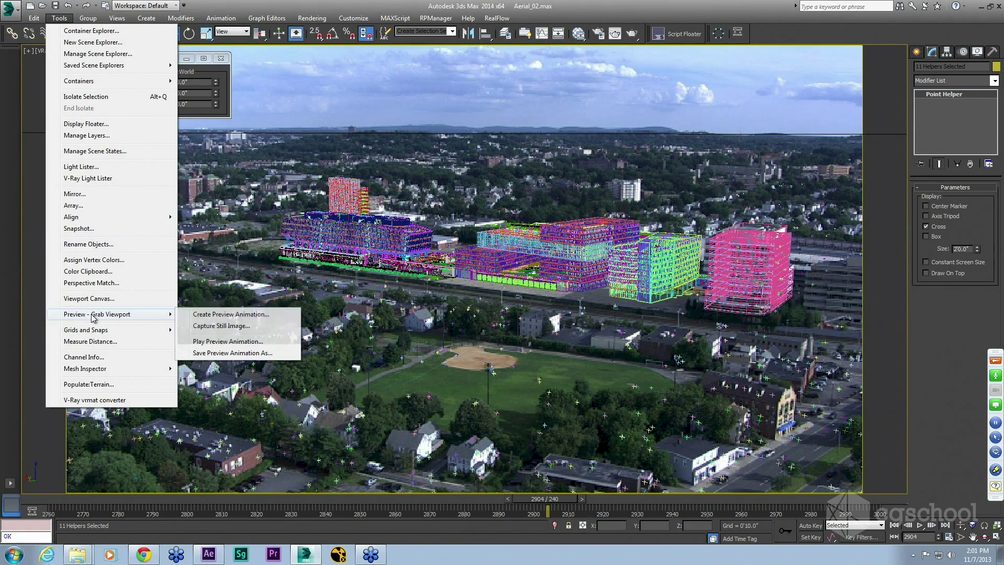
left_click(233, 316)
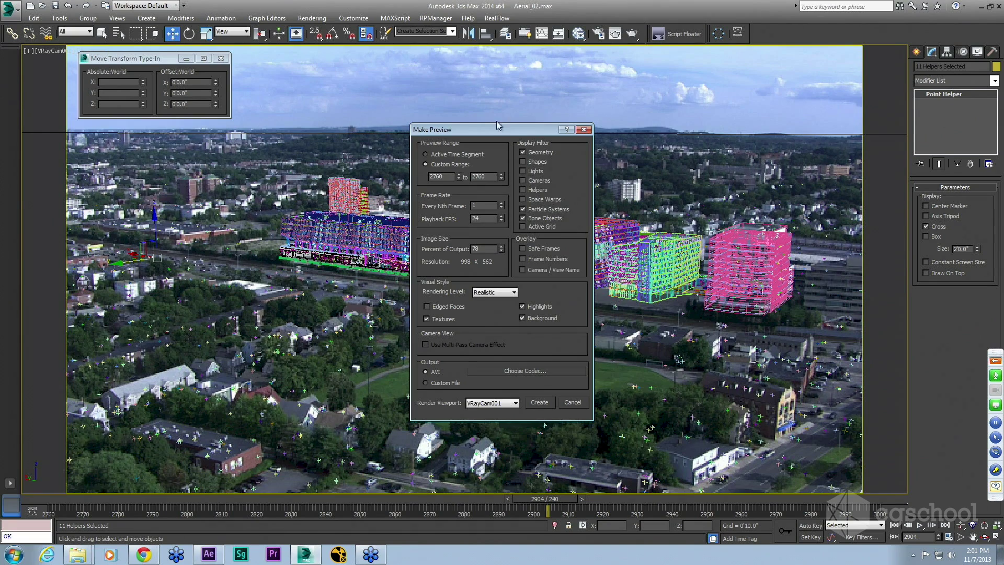
left_click_drag(489, 134, 721, 136)
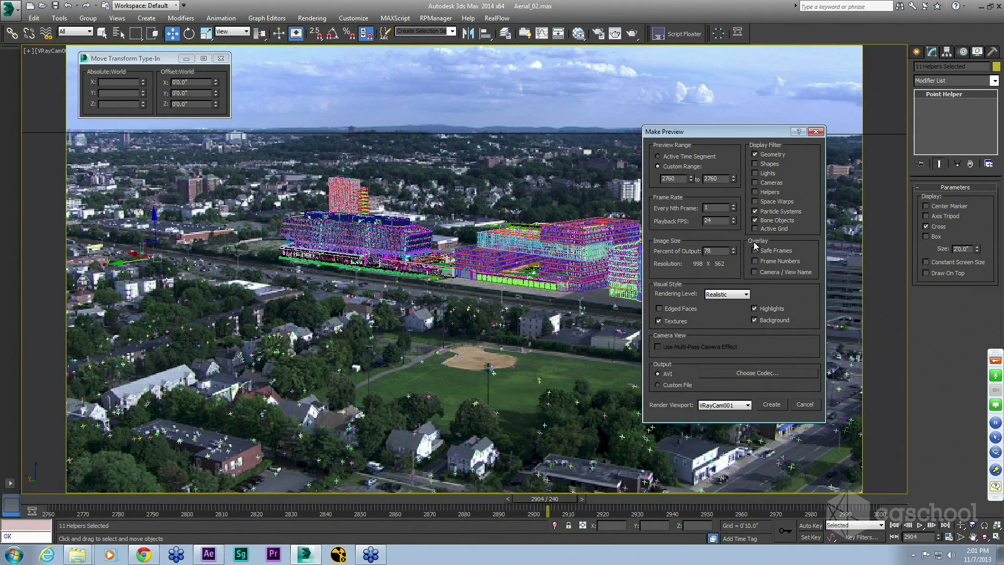
Set the preview size to 50 percent of output and limit the display filter to Geometry.
key("Tab")
left_click_drag(770, 137, 794, 164)
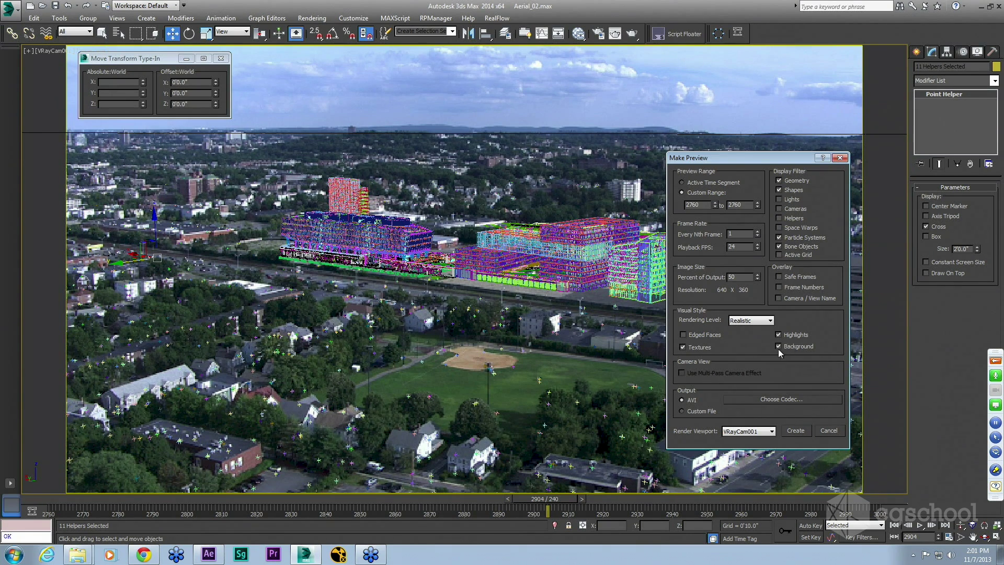
left_click(792, 238)
left_click(792, 246)
Set the preview's rendering level to Wireframe and reposition the Make Preview dialog.
left_click(755, 320)
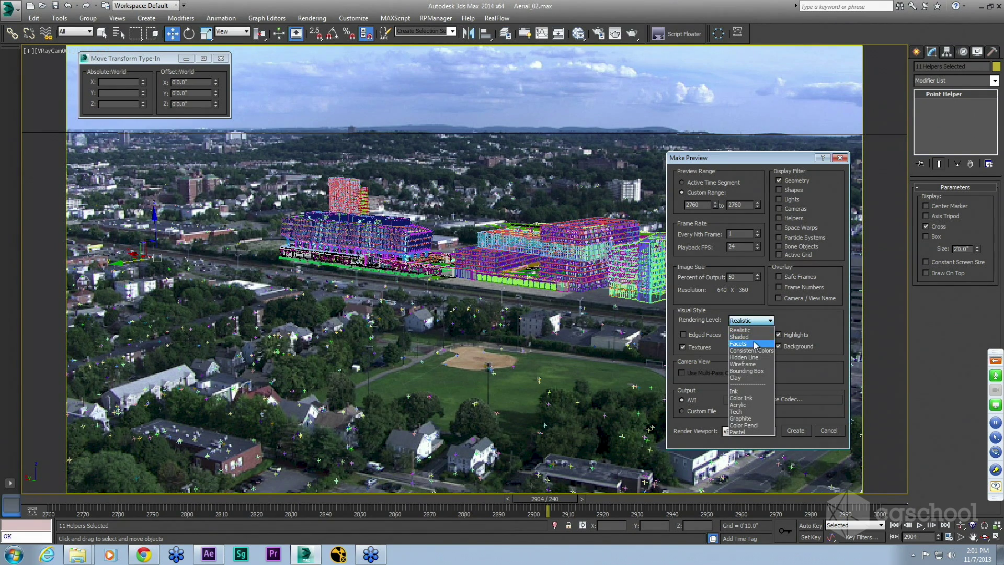
left_click(749, 364)
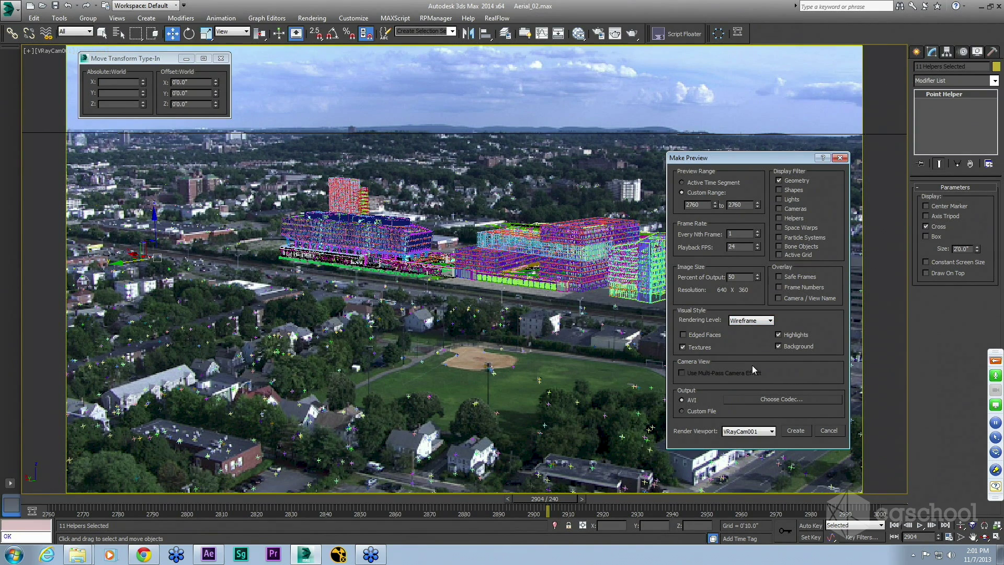
left_click_drag(712, 157, 713, 73)
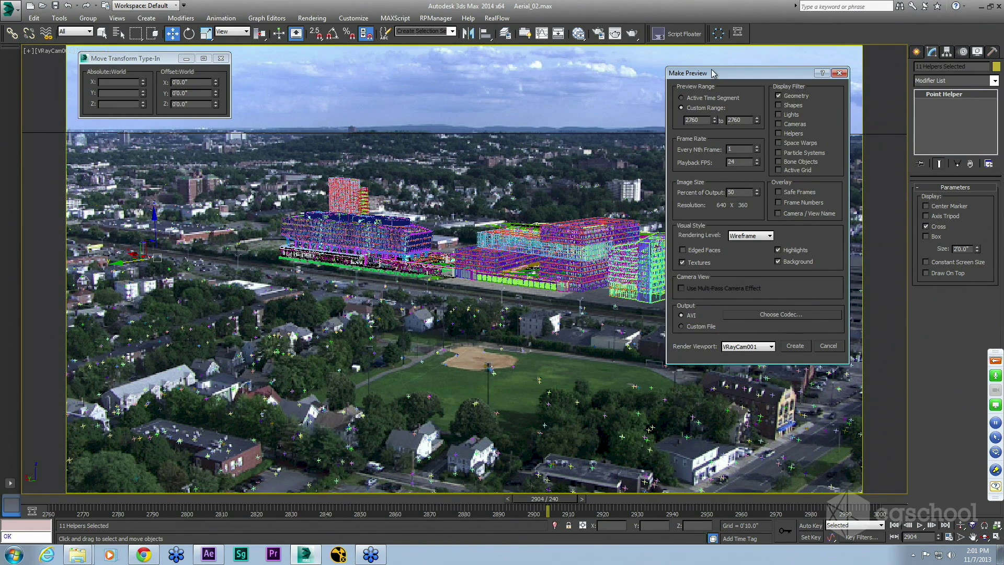
Set the end of the preview's custom range to frame 3000.
left_click(688, 316)
left_click(693, 326)
double_click(735, 119)
type("3000")
key("Return")
Choose Custom File as the preview output and start creating the preview.
left_click(687, 315)
left_click(695, 328)
left_click(790, 347)
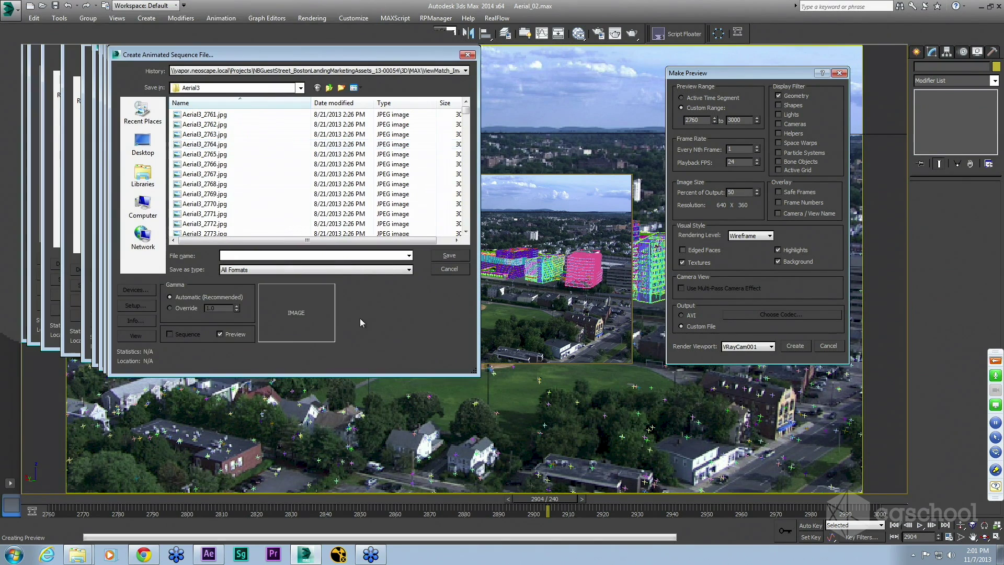
Review the file formats available for saving the animated sequence, keeping All Formats selected.
left_click(375, 269)
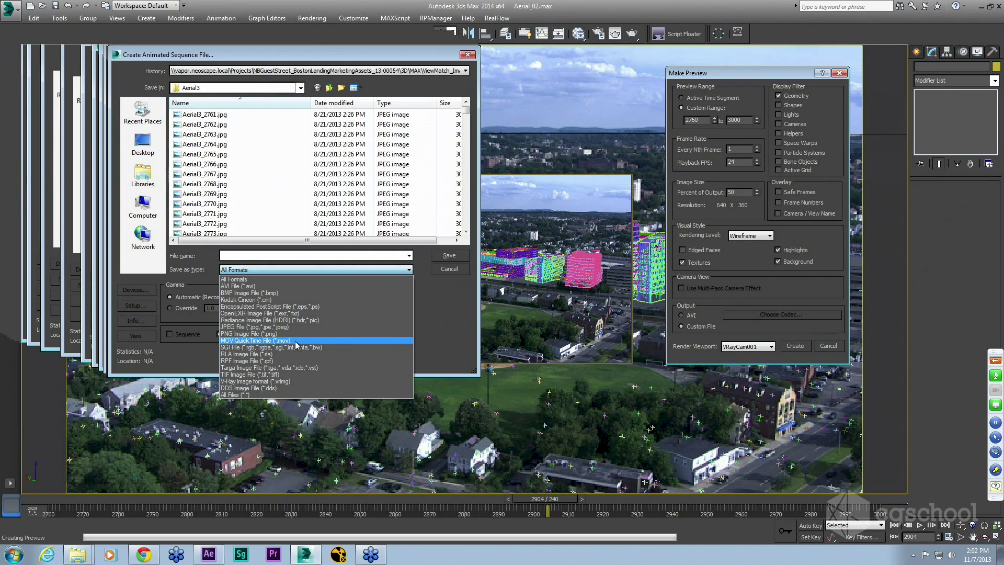
left_click(258, 280)
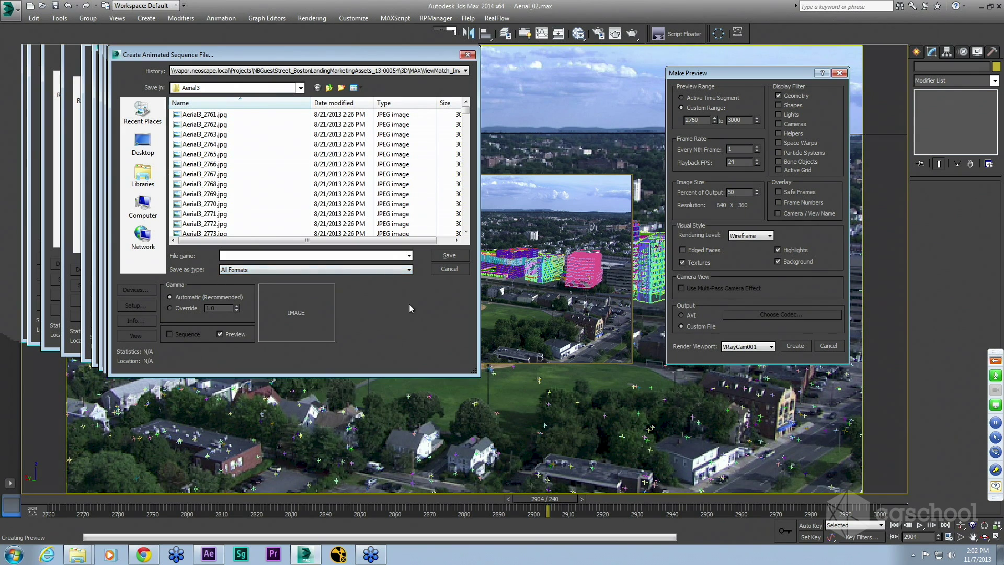
left_click_drag(241, 56, 368, 119)
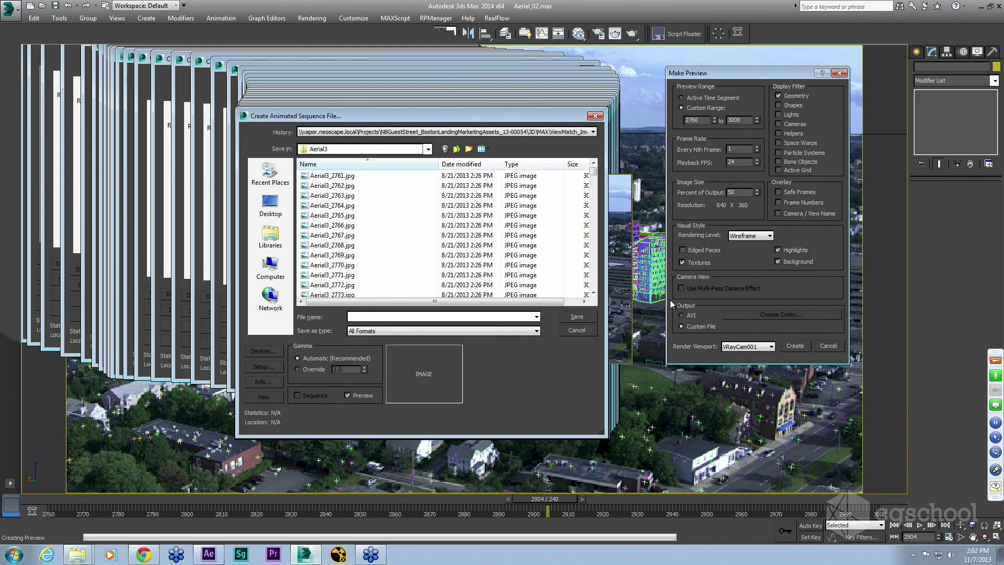
Cancel saving the animated sequence file and abandon the preview creation.
left_click(577, 330)
left_click(383, 317)
left_click(583, 332)
Browse in Windows Explorer from Aerial3_Frames to the Video folder of Day2_2__Case_Study_2_CameraTracking.
mouse_move(78, 554)
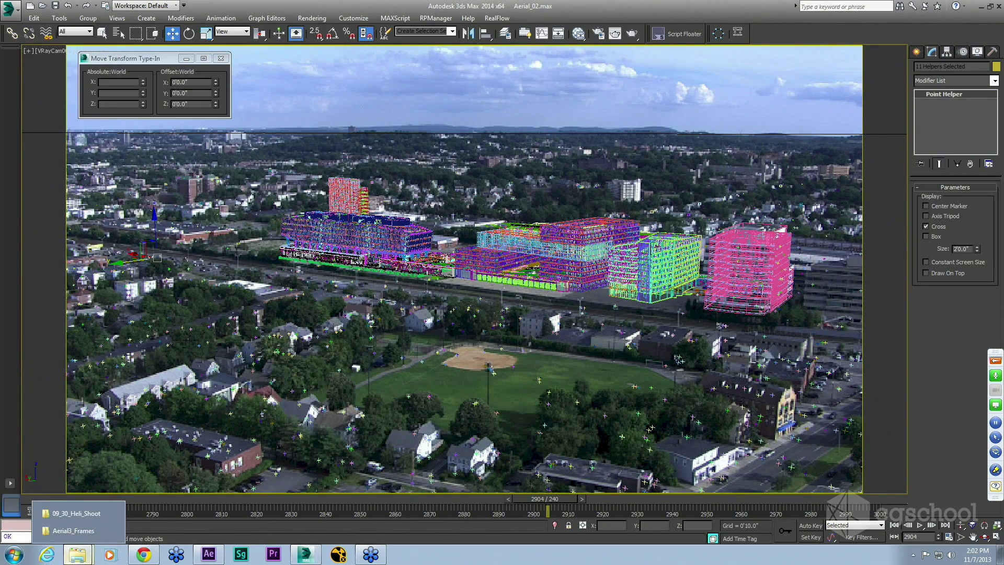
left_click(87, 514)
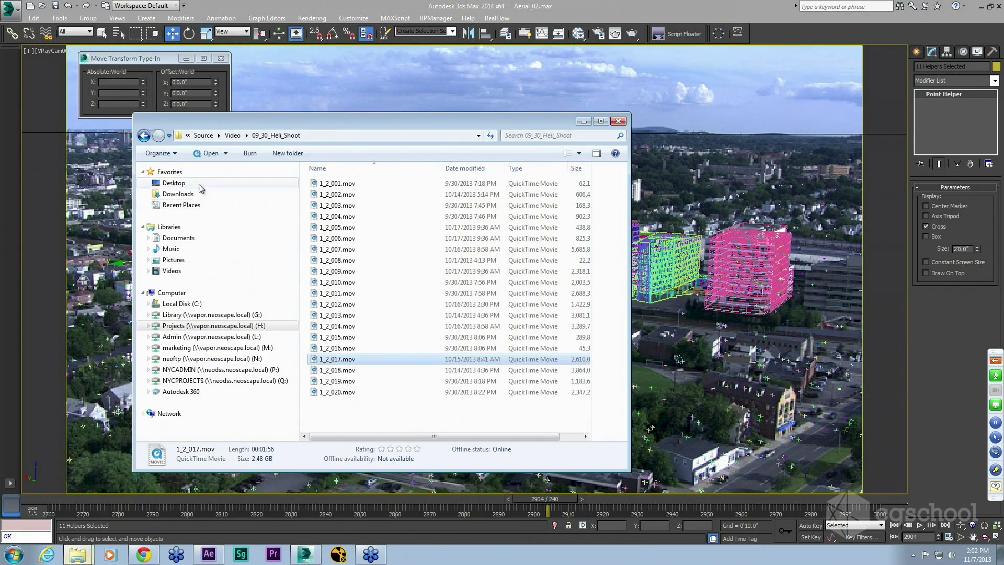
mouse_move(87, 555)
left_click(73, 530)
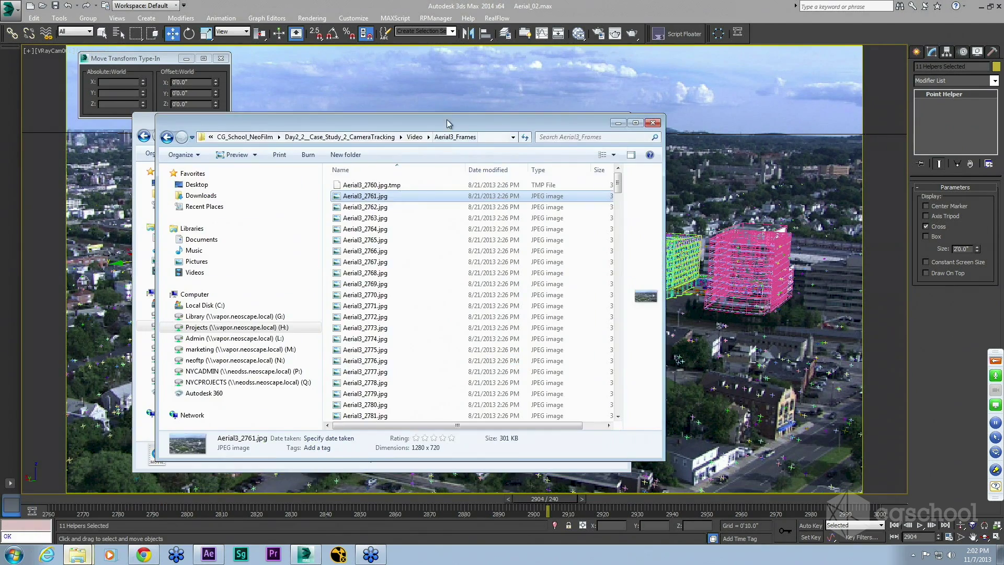
left_click_drag(422, 123, 529, 64)
left_click(424, 77)
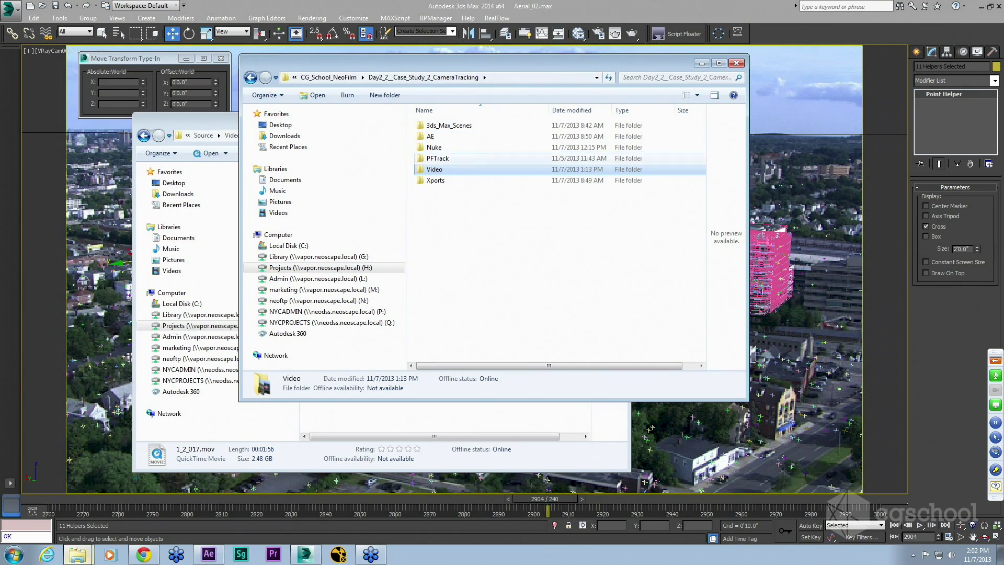
double_click(448, 170)
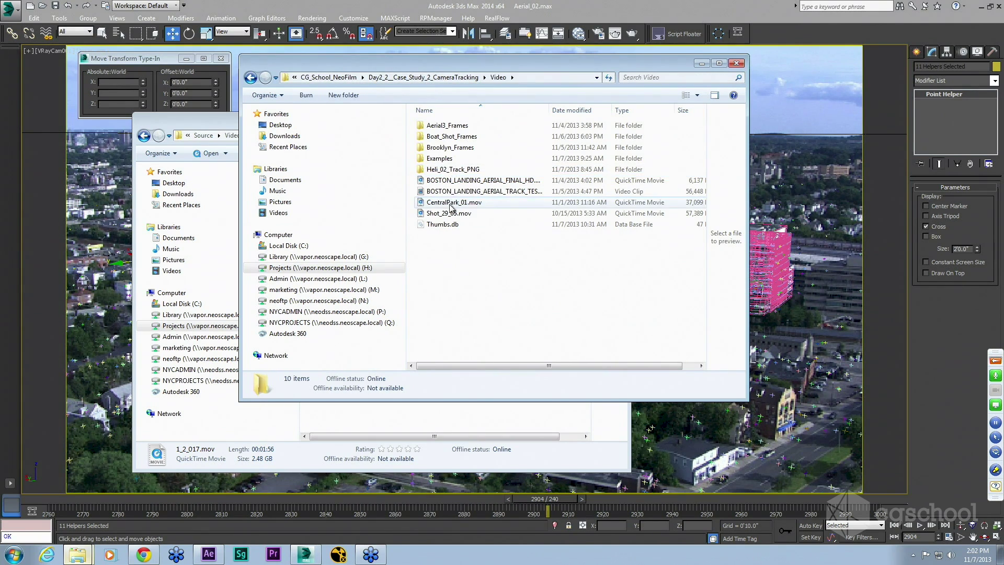
Play the Boston Landing aerial track test video clip and replay it to review the camera match.
double_click(459, 192)
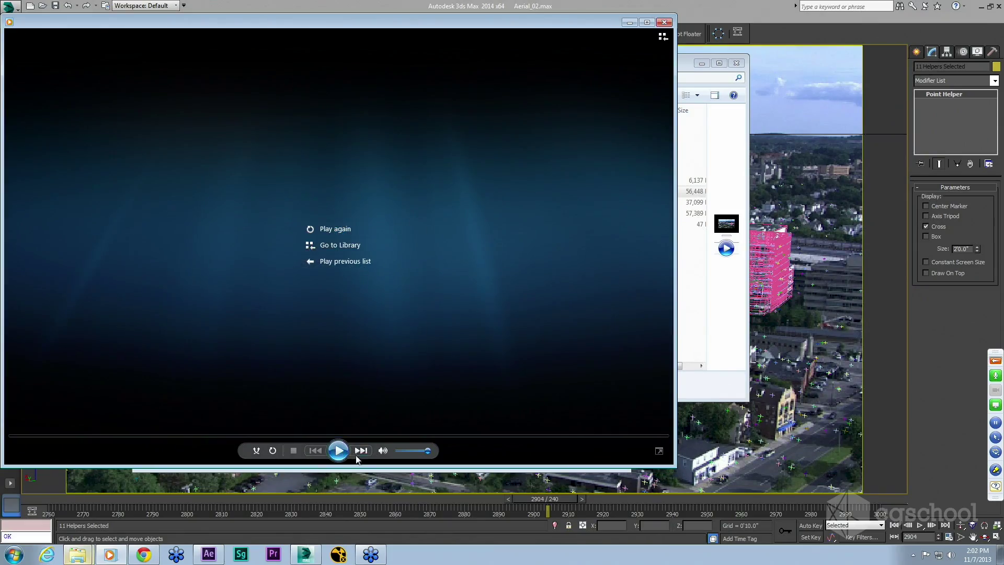
left_click(343, 453)
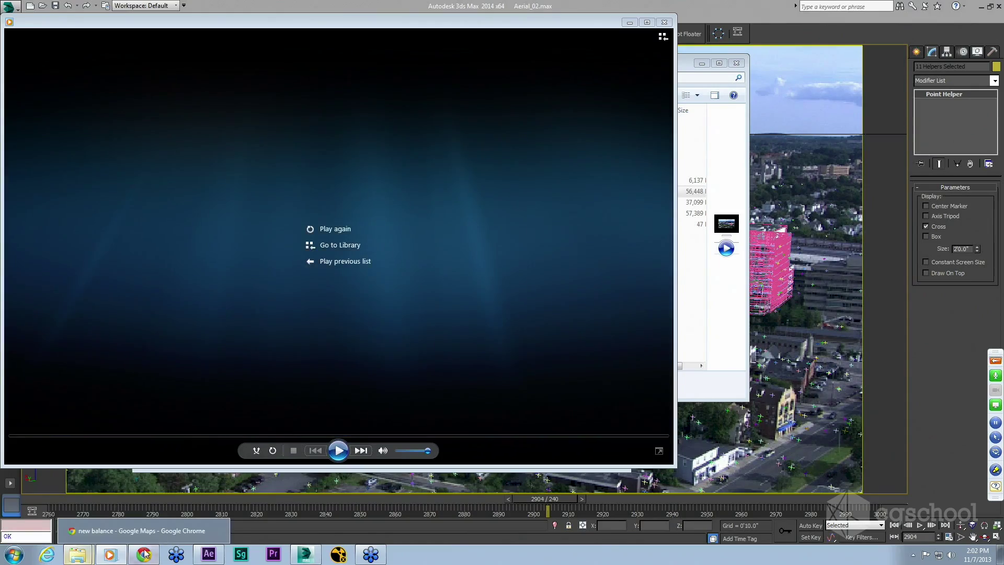
left_click(339, 451)
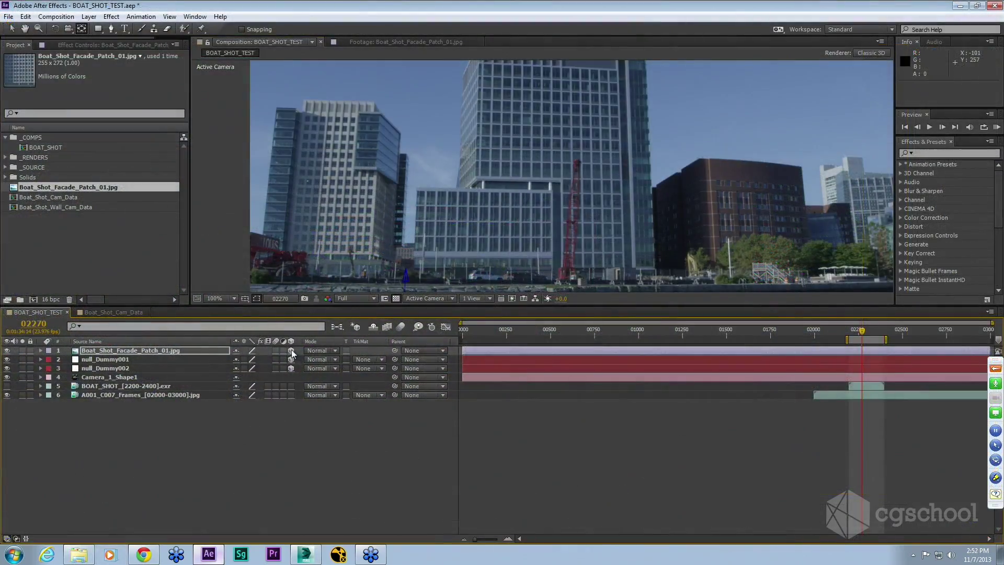
In the After Effects BOAT_SHOT_TEST composition, make the Boat_Shot_Facade_Patch_01.jpg layer a 3D layer.
left_click(291, 350)
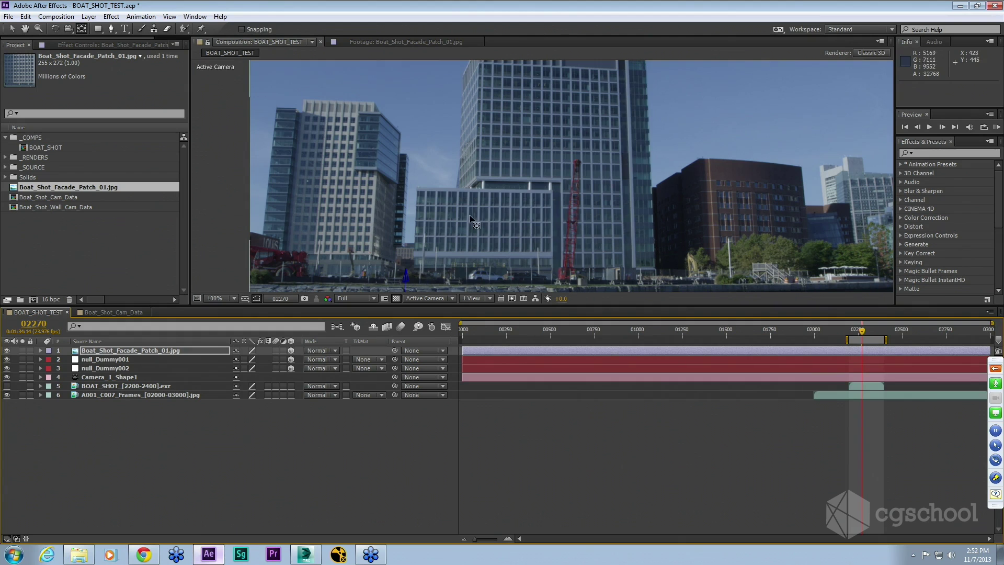
left_click_drag(529, 195, 550, 100)
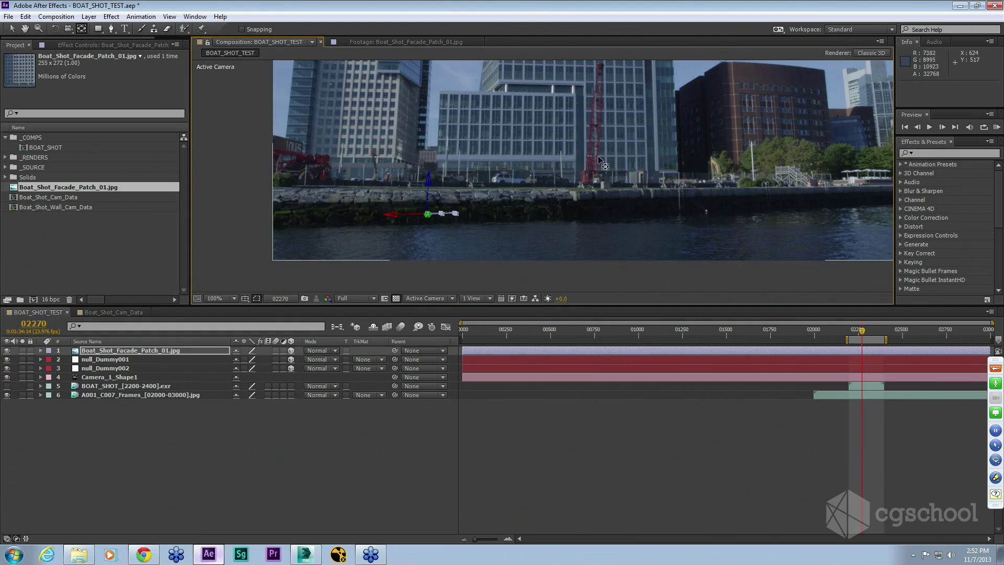
left_click_drag(600, 159, 530, 226)
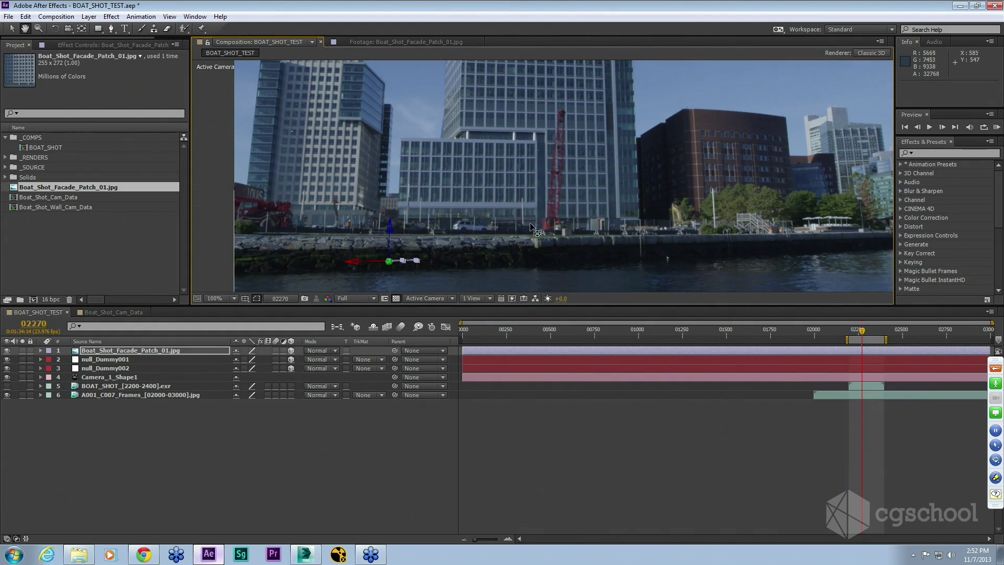
Copy the Position value of null_Dummy001 onto the Boat_Shot_Facade_Patch_01.jpg layer.
left_click(127, 361)
left_click(123, 371)
left_click(127, 361)
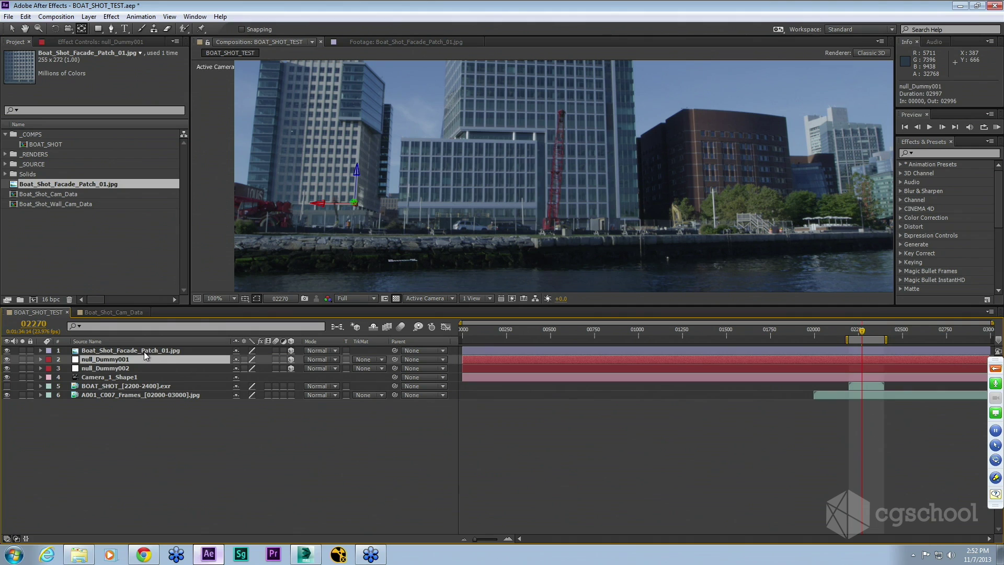
key("p")
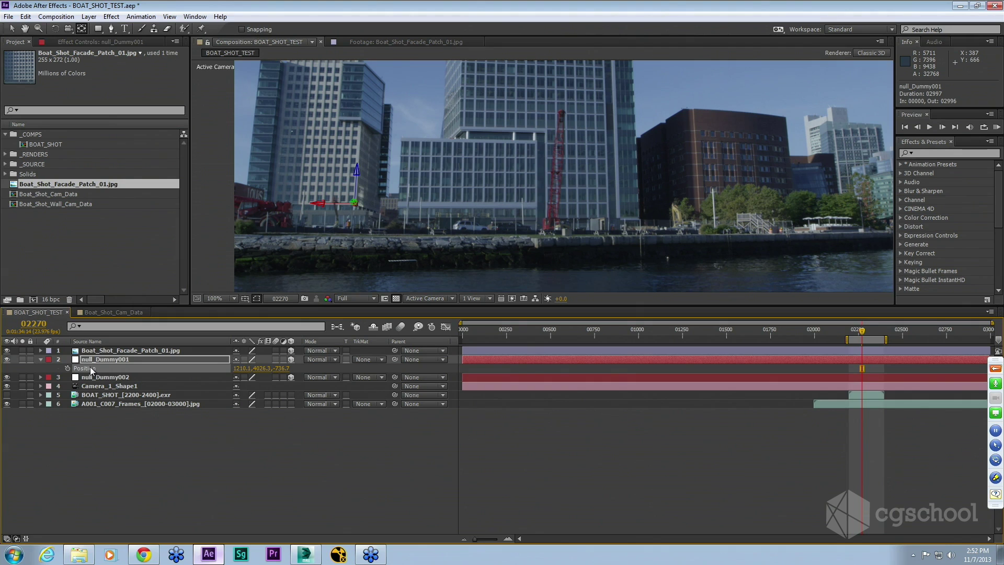
left_click(110, 350)
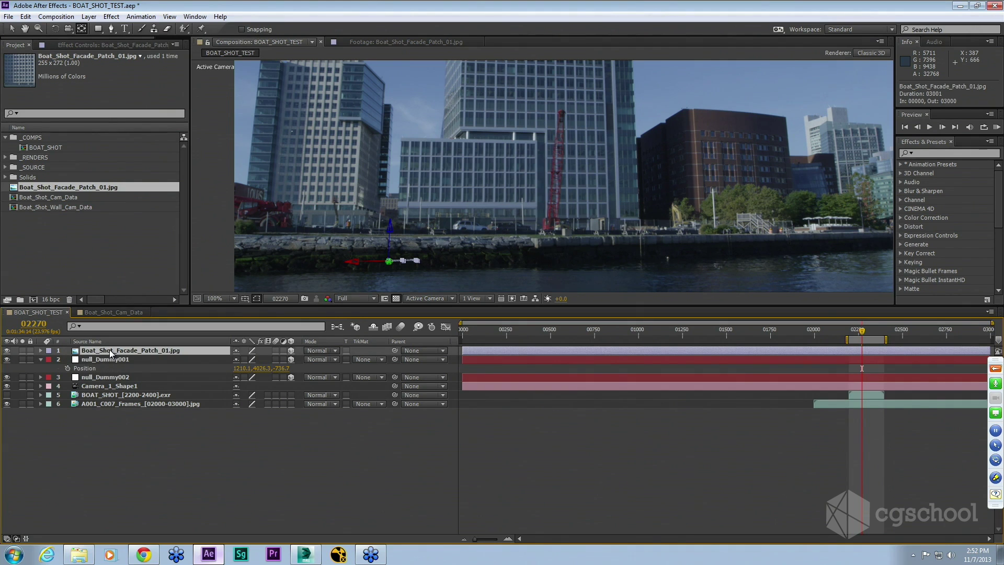
key("Return")
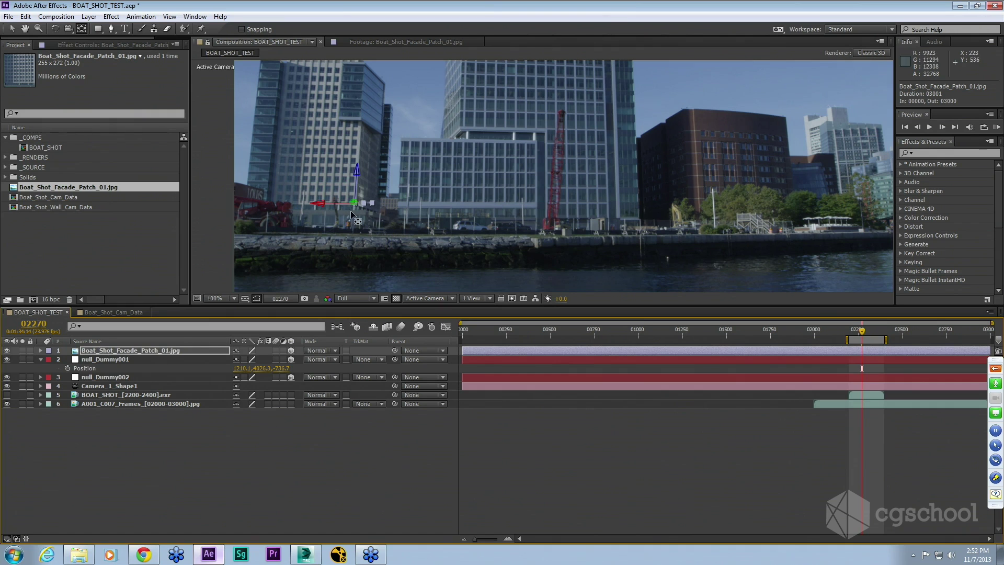
Roughly turn the facade patch toward the building by adjusting its orientation to about 173°, 269°, 0°.
scroll(352, 214, "up", 4)
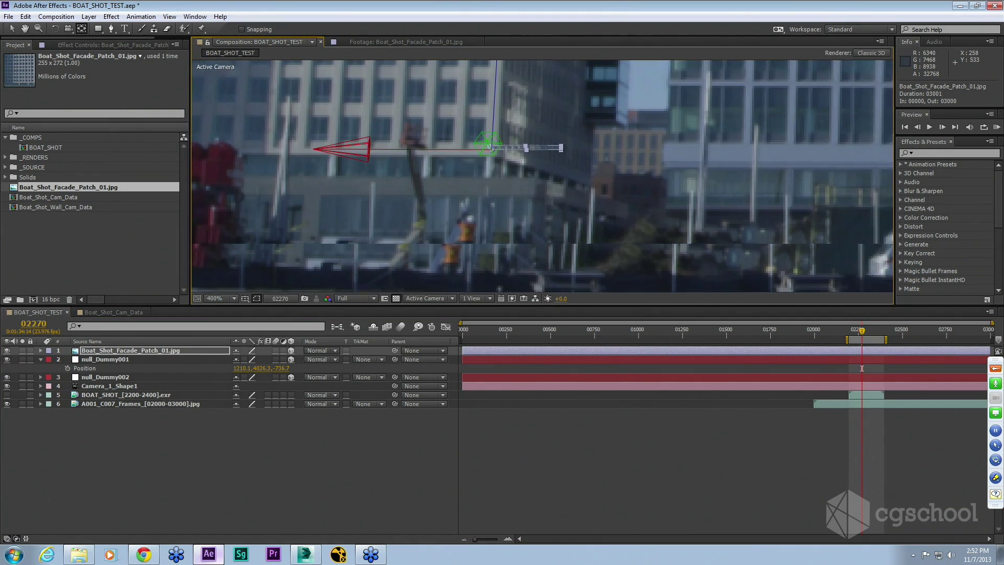
middle_click_drag(506, 158, 467, 262)
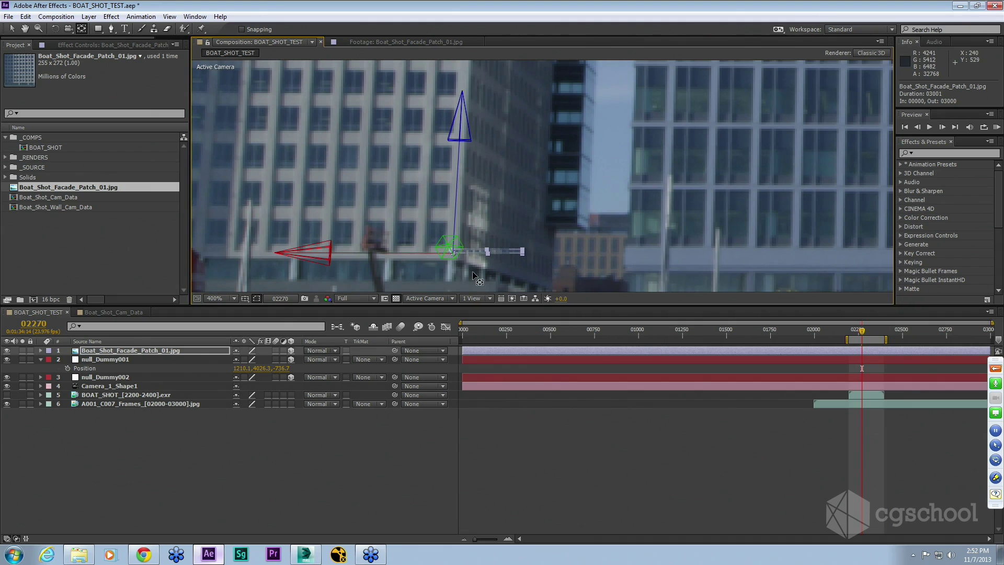
key("r")
left_click_drag(248, 360, 184, 385)
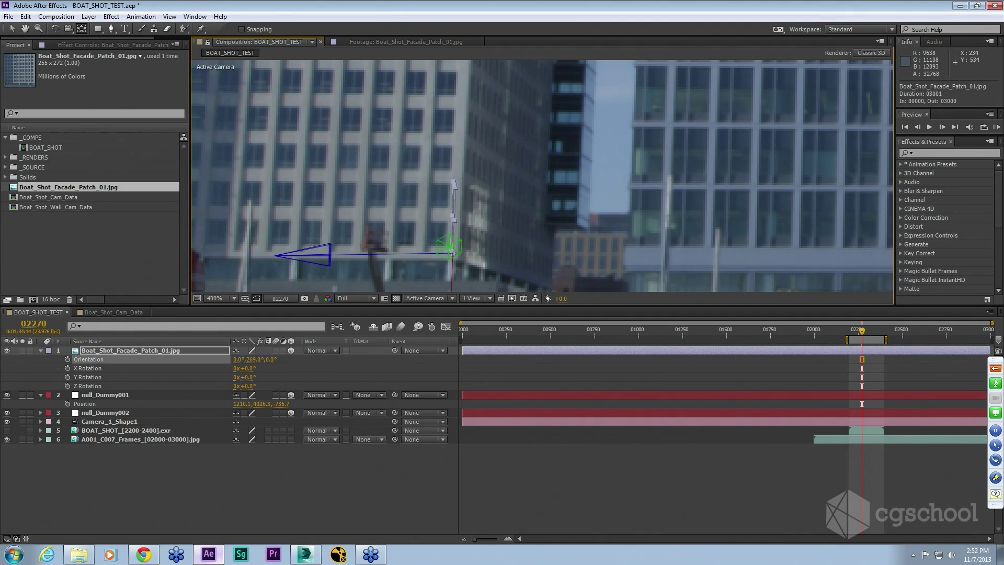
left_click_drag(239, 361, 323, 357)
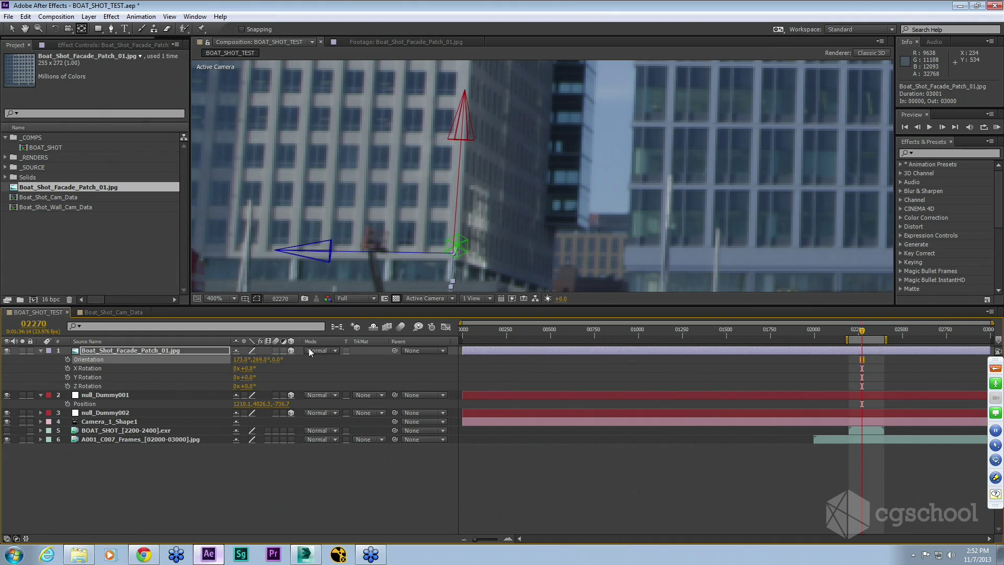
Set the facade patch's Y rotation to 180° and its X rotation to -90°.
key("F2")
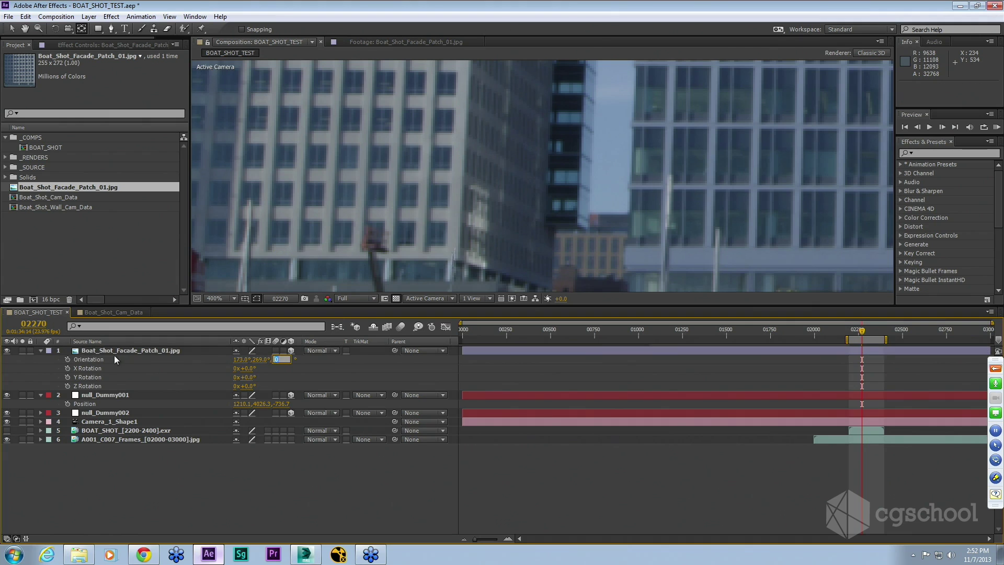
left_click(115, 359)
left_click_drag(276, 363, 355, 387)
key("ctrl+z")
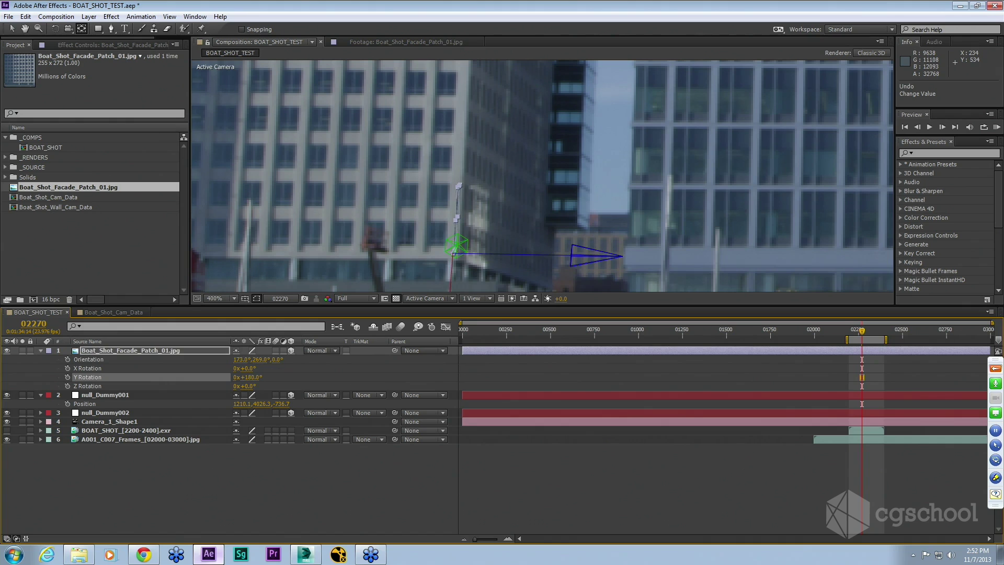
left_click_drag(242, 369, 195, 369)
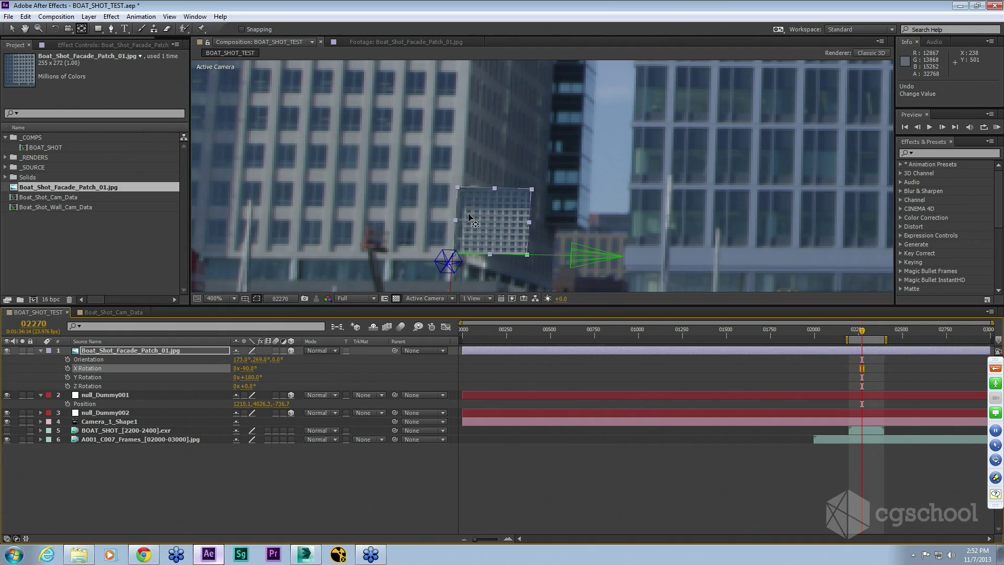
Set the facade patch's Z rotation to -90°, keep X rotation at -90°, and set its orientation to 180°, 270°, 0°.
scroll(470, 216, "down", 2)
left_click_drag(557, 163, 579, 218)
left_click_drag(248, 373, 206, 391)
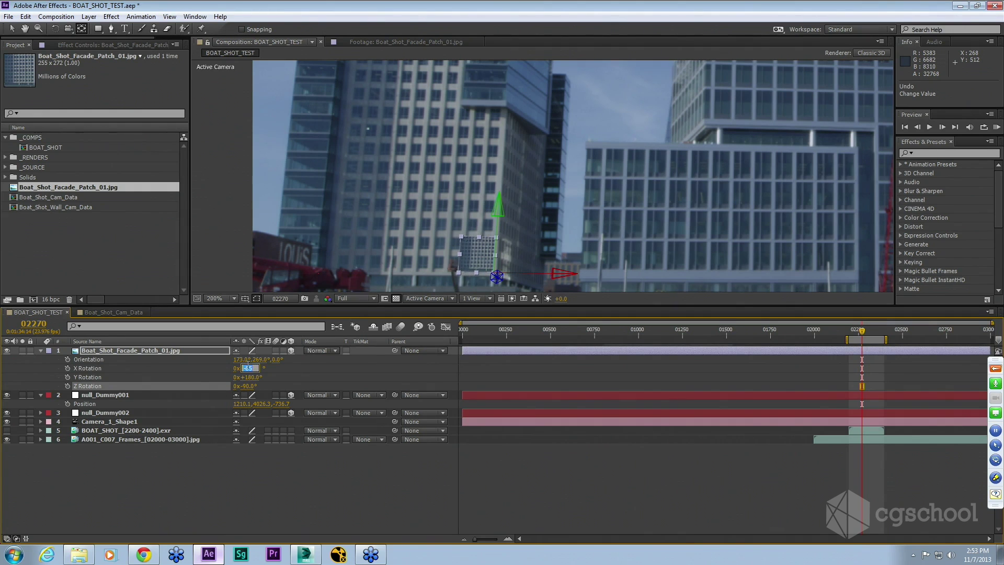
key("Return")
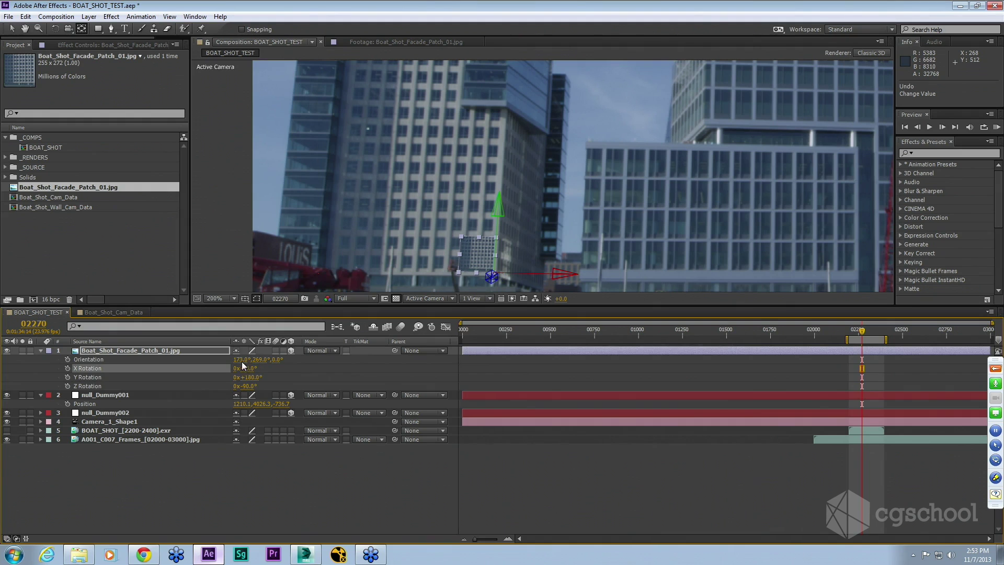
type("180")
key("Return")
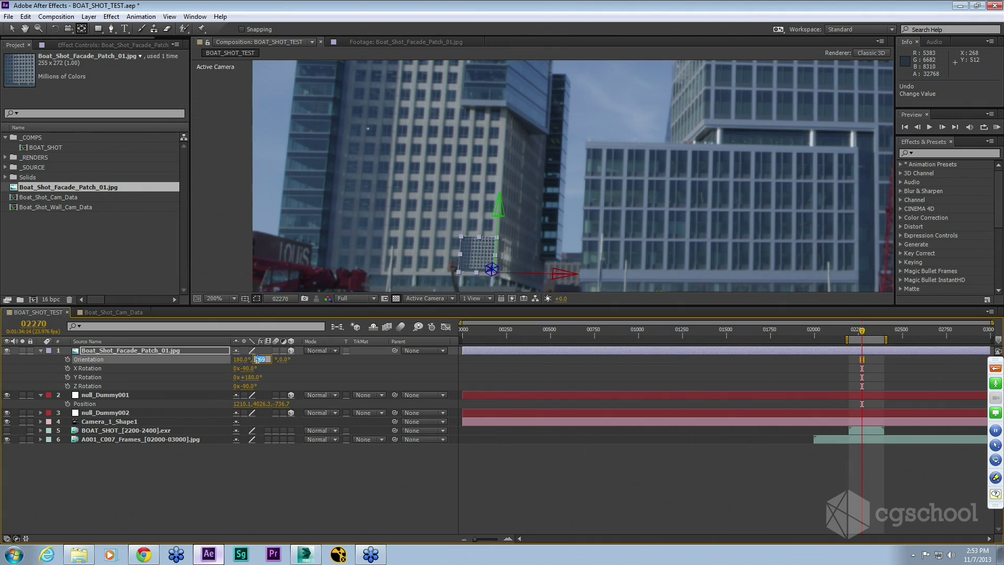
Move the current time to frame 2279 to check how the facade patch follows the building.
middle_click_drag(547, 253, 612, 211)
left_click_drag(871, 332, 865, 346)
scroll(680, 209, "down", 1)
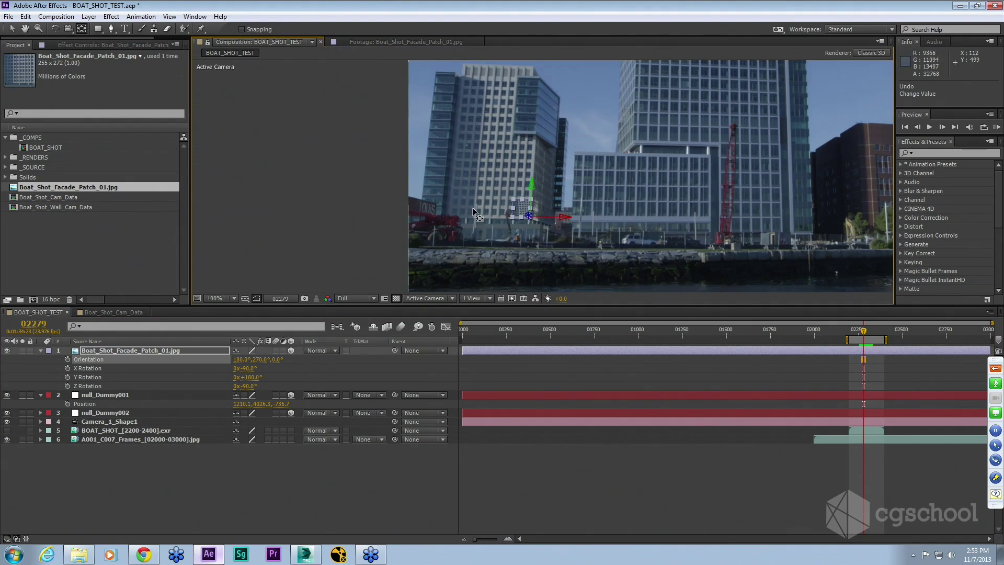
Scale the facade patch up uniformly to 447% so it covers the left tower's front facade.
scroll(474, 212, "up", 1)
key("s")
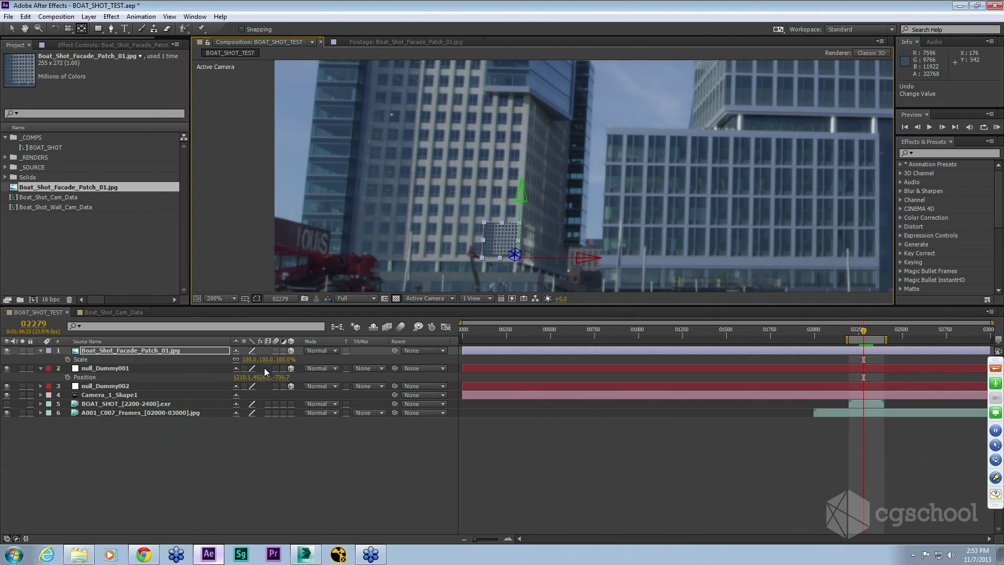
left_click_drag(264, 360, 517, 433)
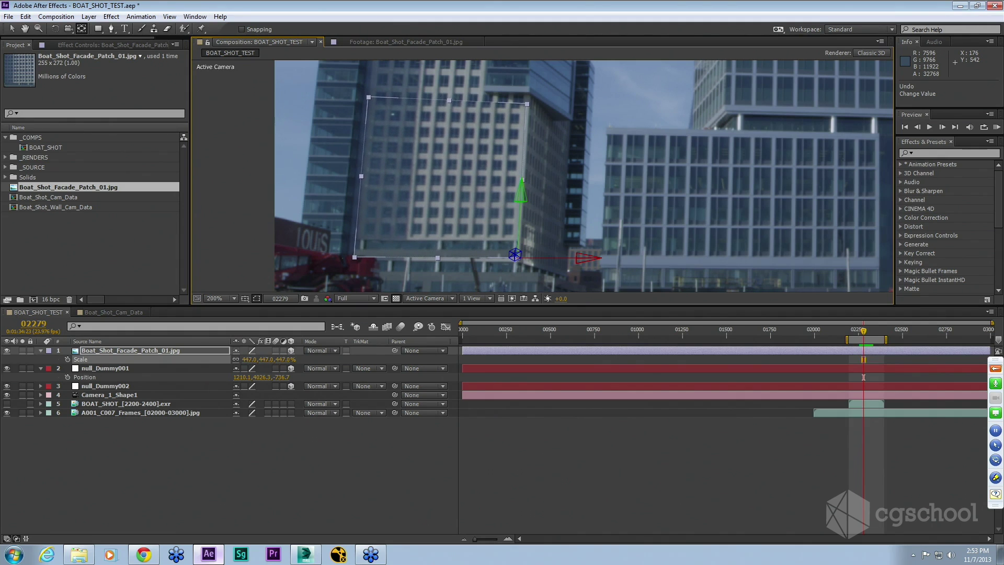
Toggle the facade patch layer's visibility to compare it with the original footage, leaving it visible.
left_click(7, 351)
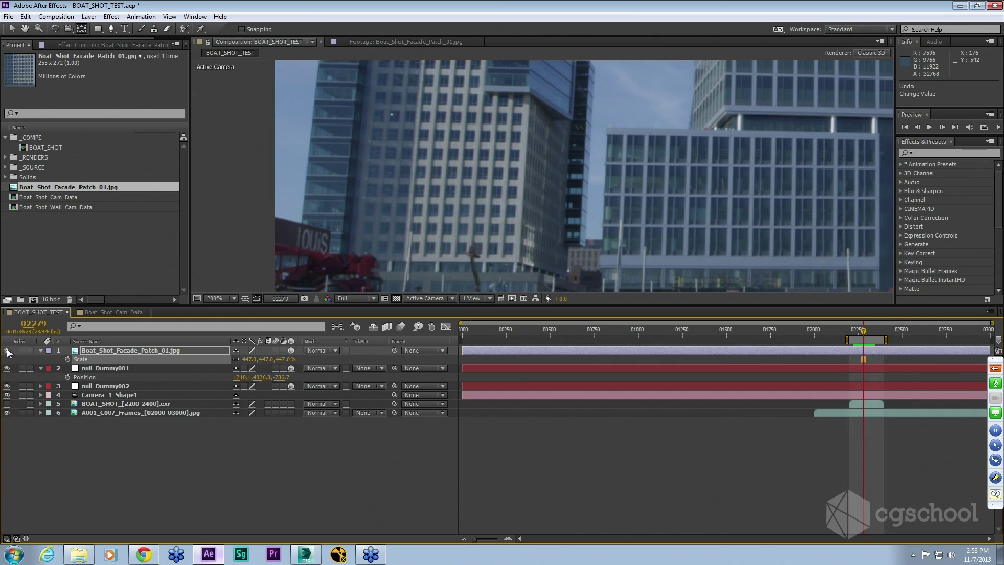
left_click(6, 351)
left_click(7, 351)
left_click(7, 351)
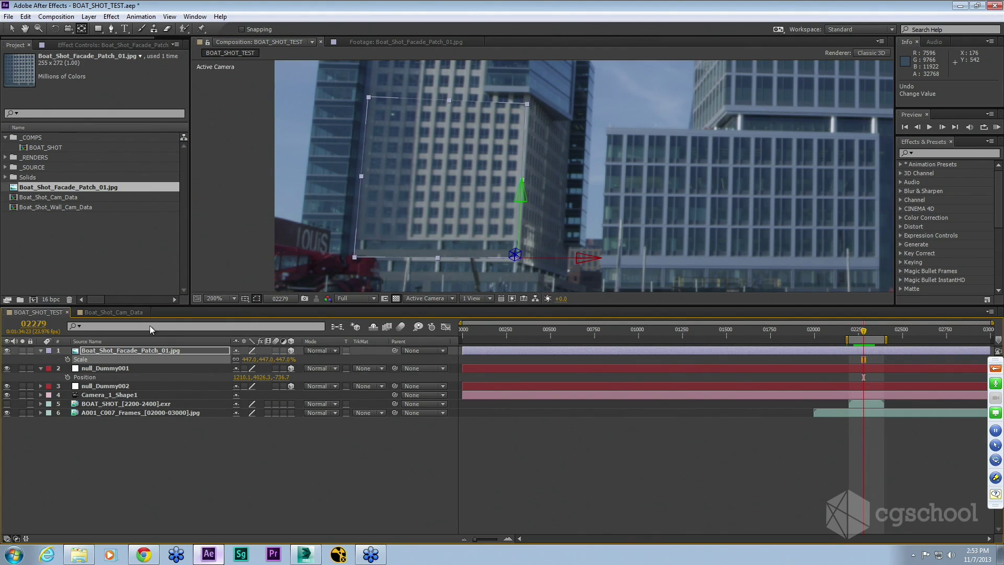
Lower the facade patch along its vertical axis to a Z position of about -553.8 on the tower.
left_click(9, 28)
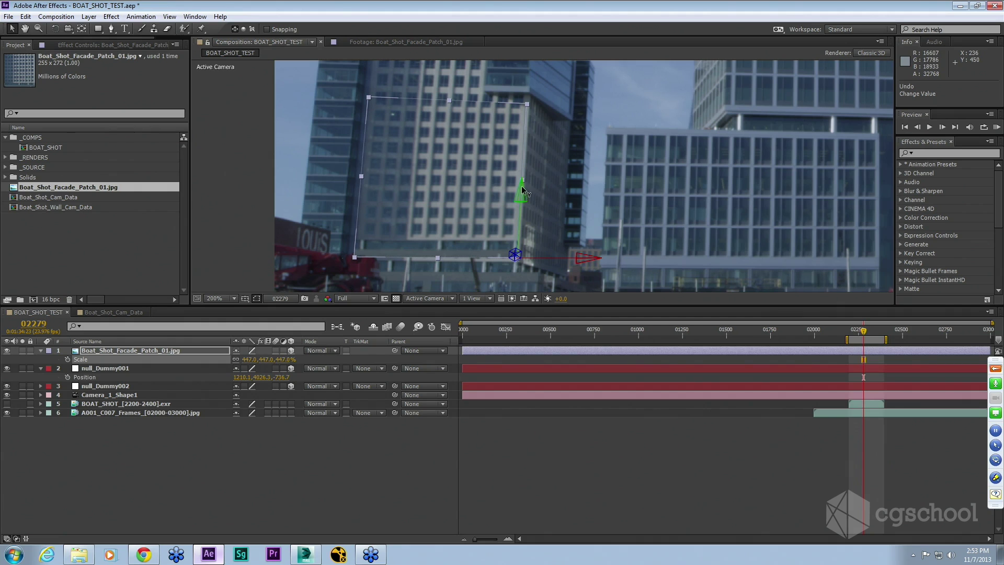
left_click_drag(522, 186, 513, 387)
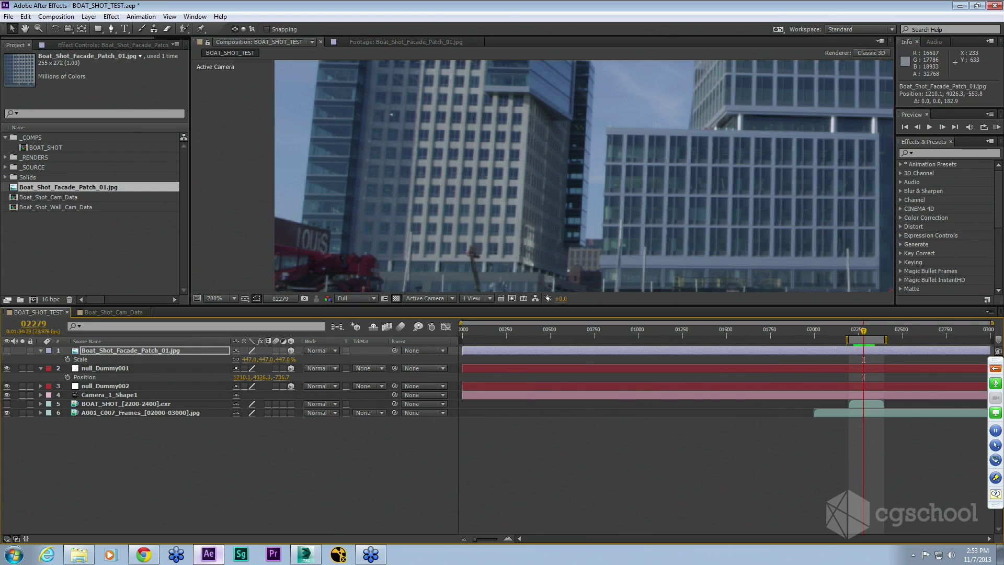
left_click_drag(549, 218, 614, 180)
key("v")
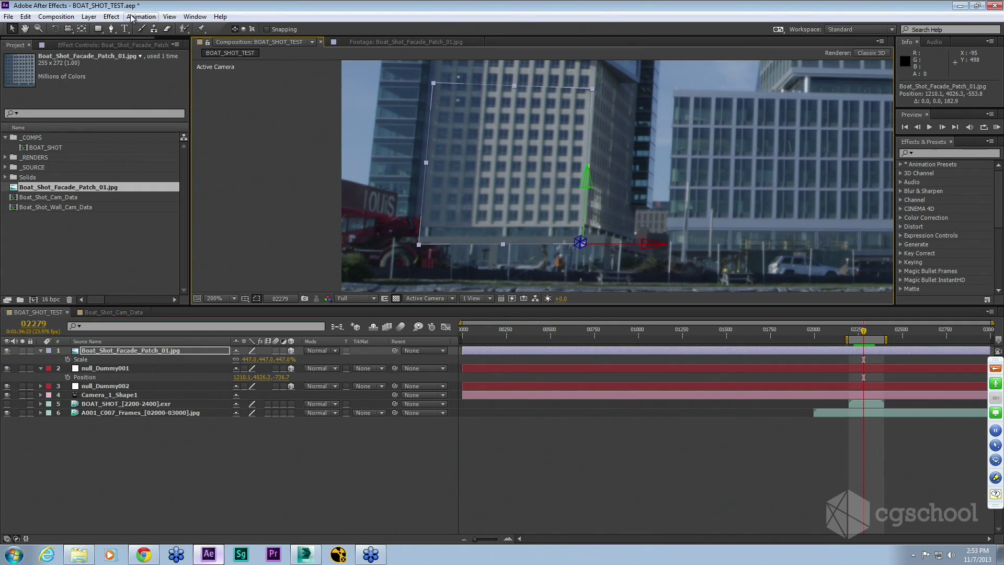
Draw a closed six-point curved mask with the Pen tool around the lower part of the facade patch.
left_click(112, 29)
left_click(562, 275)
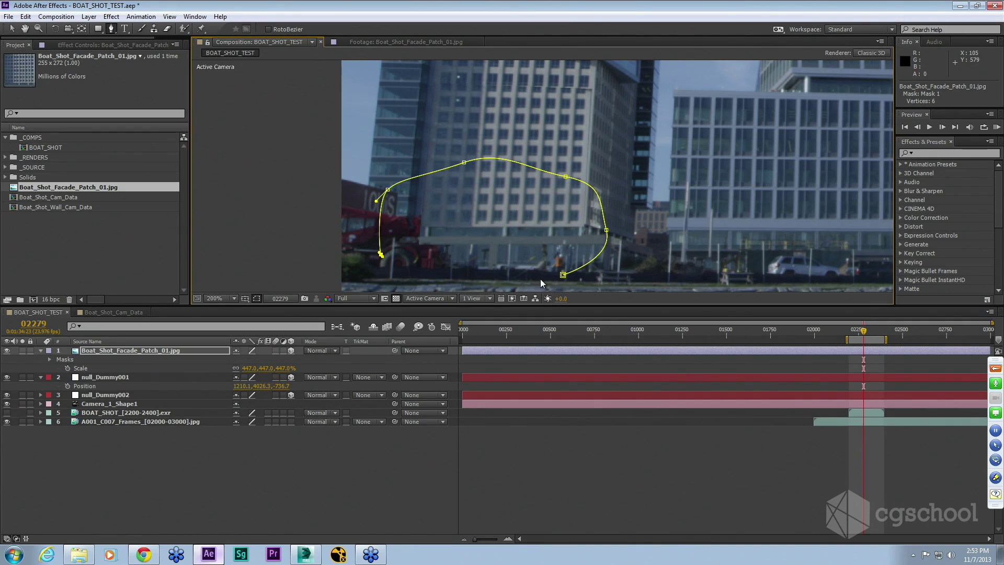
left_click(563, 274)
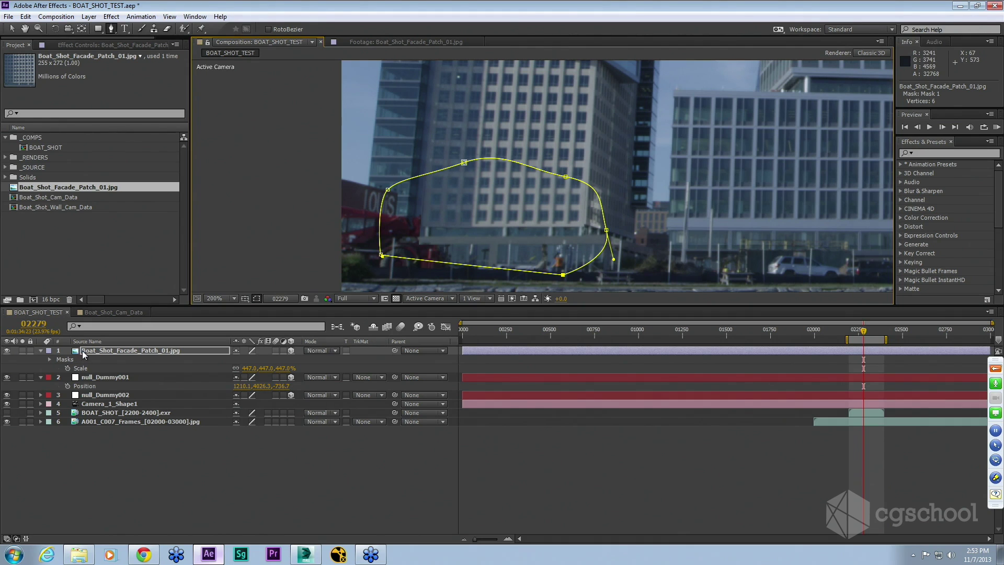
Delete the curved mask from the facade patch layer.
left_click(85, 351)
left_click(81, 361)
key("Delete")
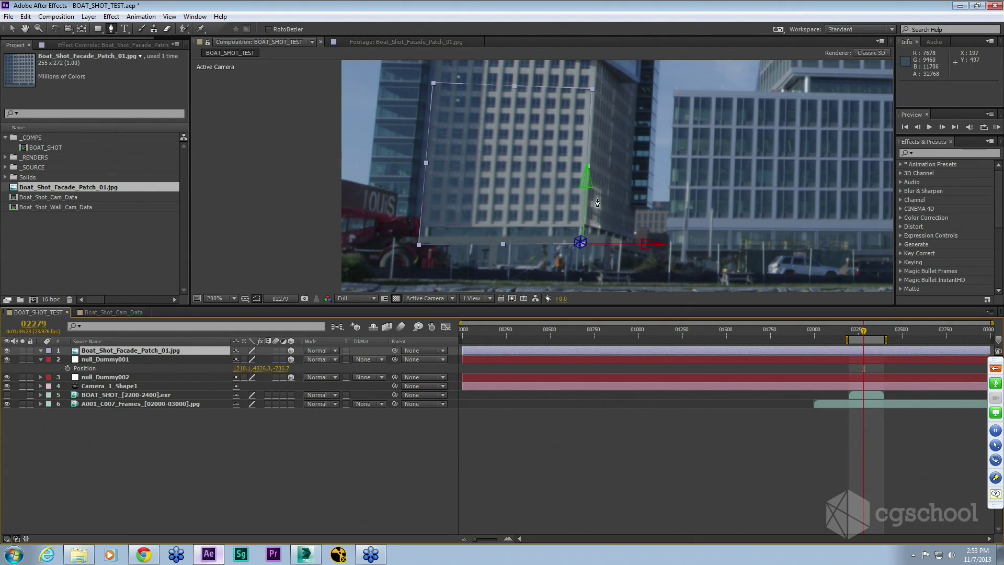
Draw a closed four-point straight-edged mask with the Pen tool around the lower part of the facade patch, extending below its base.
left_click(598, 195)
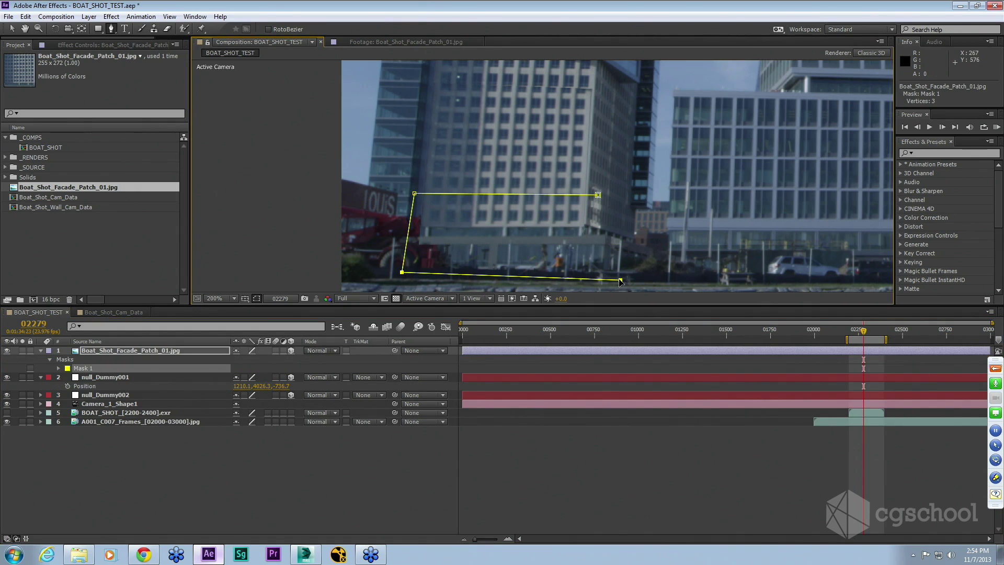
left_click(598, 194)
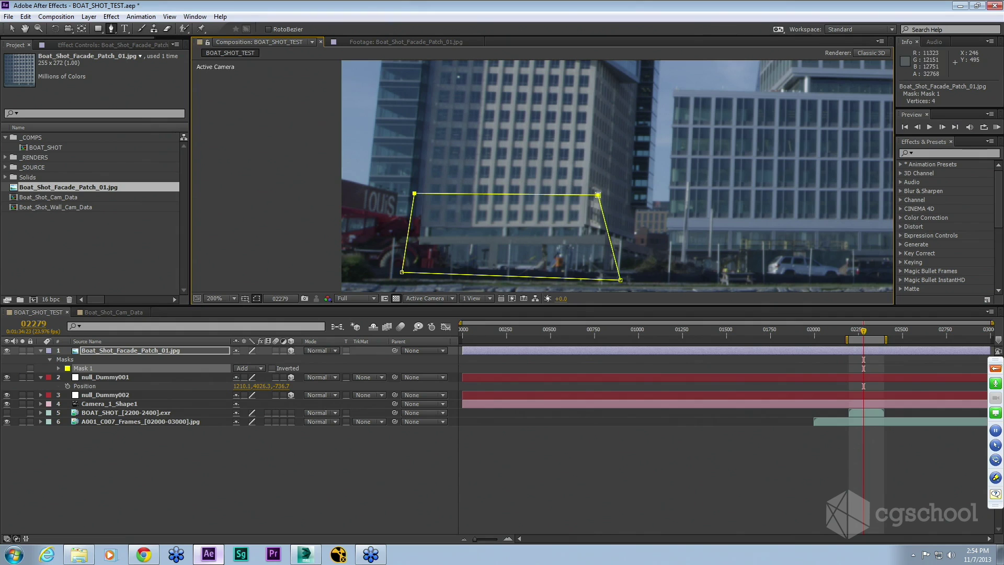
left_click(18, 479)
left_click(399, 352)
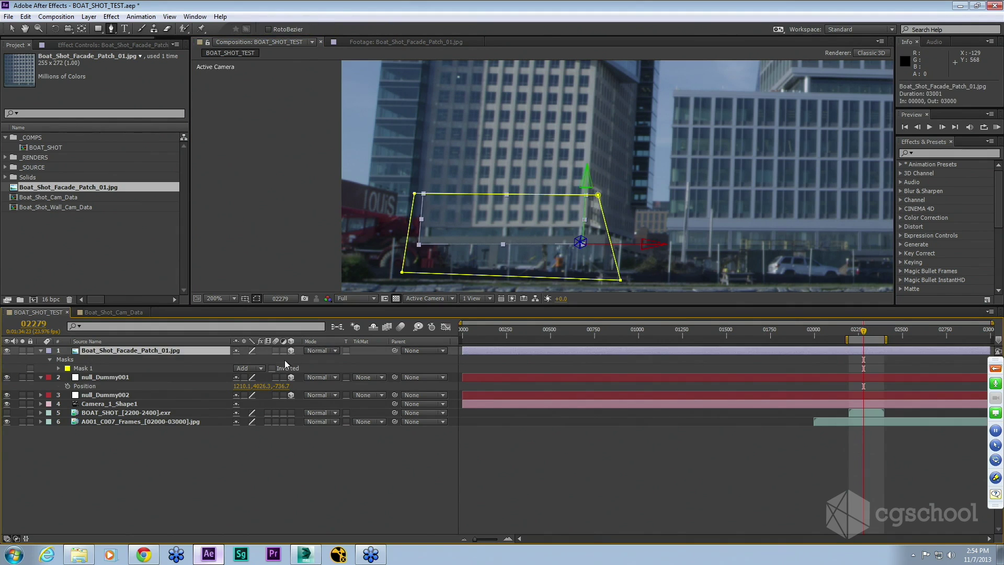
Set the facade patch layer's uniform scale to 446%.
key("period")
key("period")
key("s")
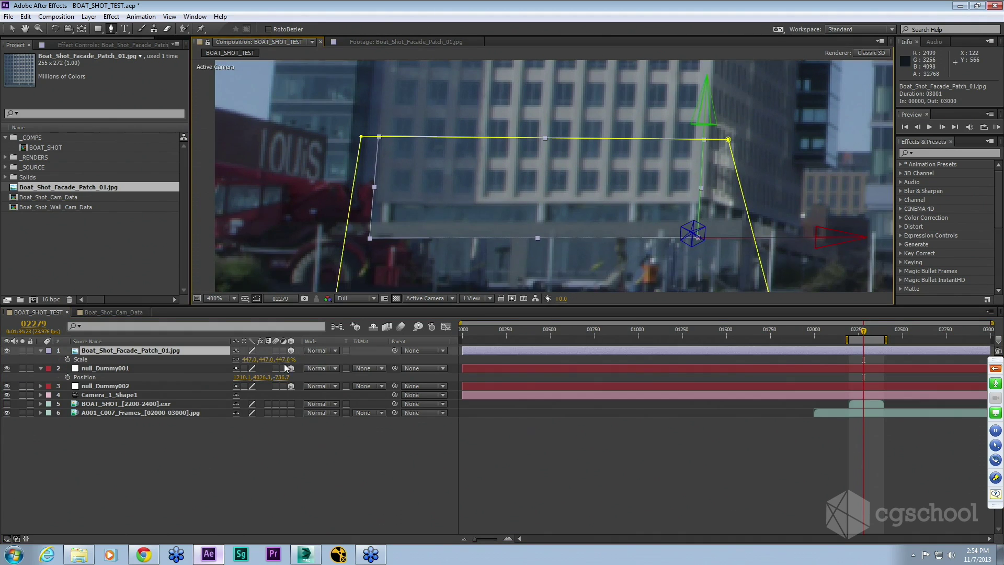
left_click_drag(282, 360, 277, 360)
left_click(9, 30)
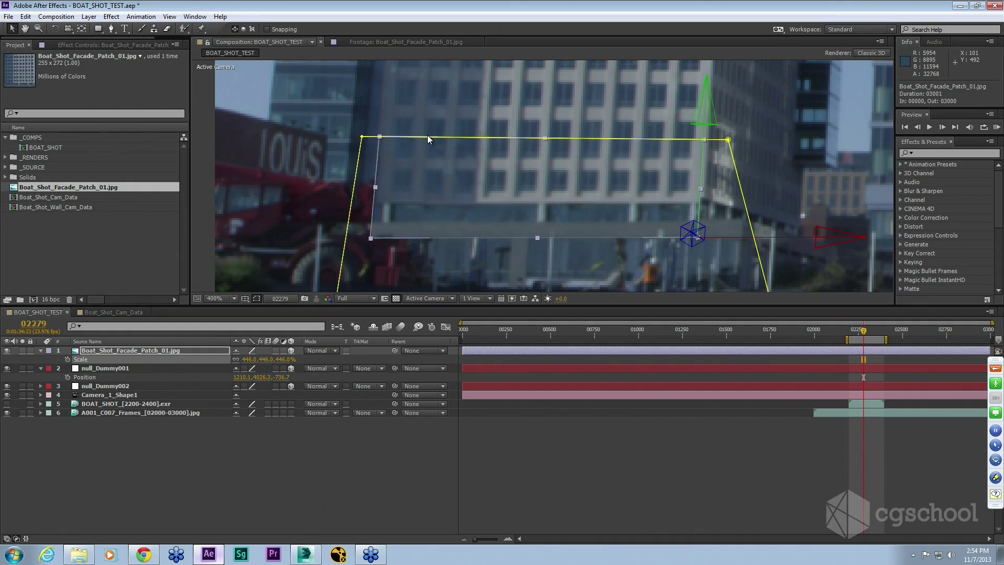
Raise the two upper corner points of the facade patch mask slightly up the tower.
left_click_drag(428, 134, 427, 142)
key("ctrl+z")
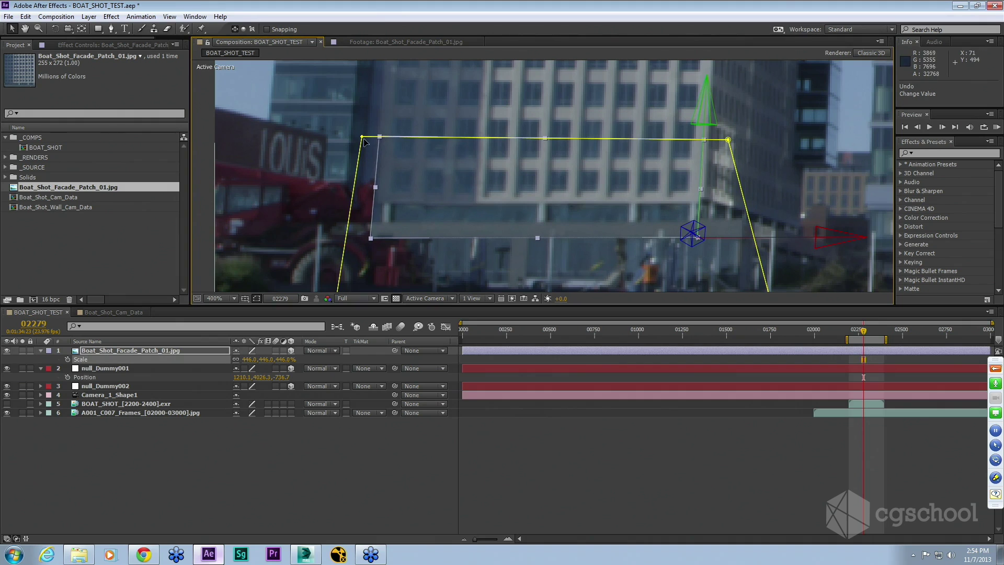
mouse_move(366, 136)
left_mouse_down()
mouse_move(360, 148)
mouse_move(375, 105)
mouse_move(361, 169)
mouse_move(372, 130)
left_mouse_up()
left_click_drag(728, 139, 728, 133)
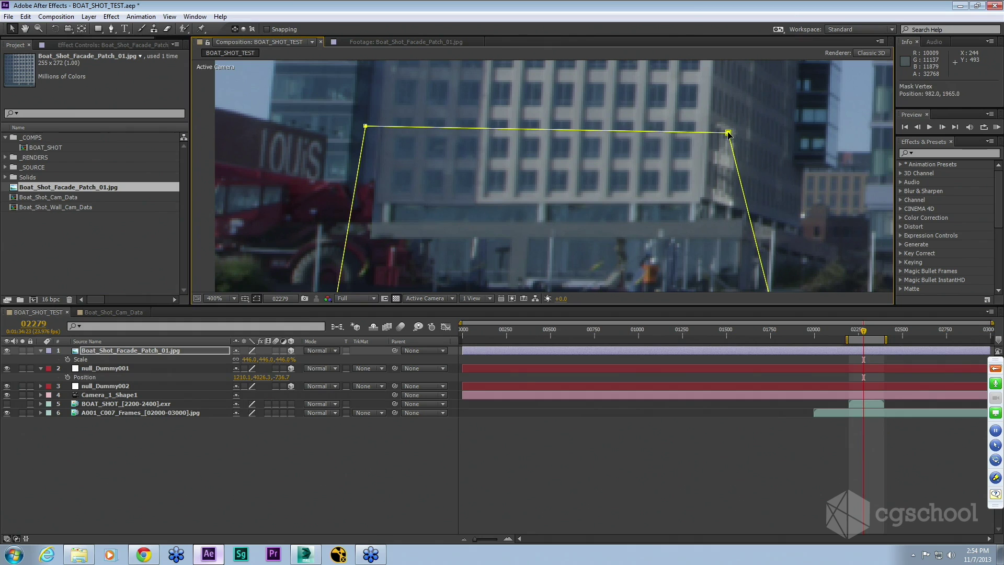
left_click(129, 351)
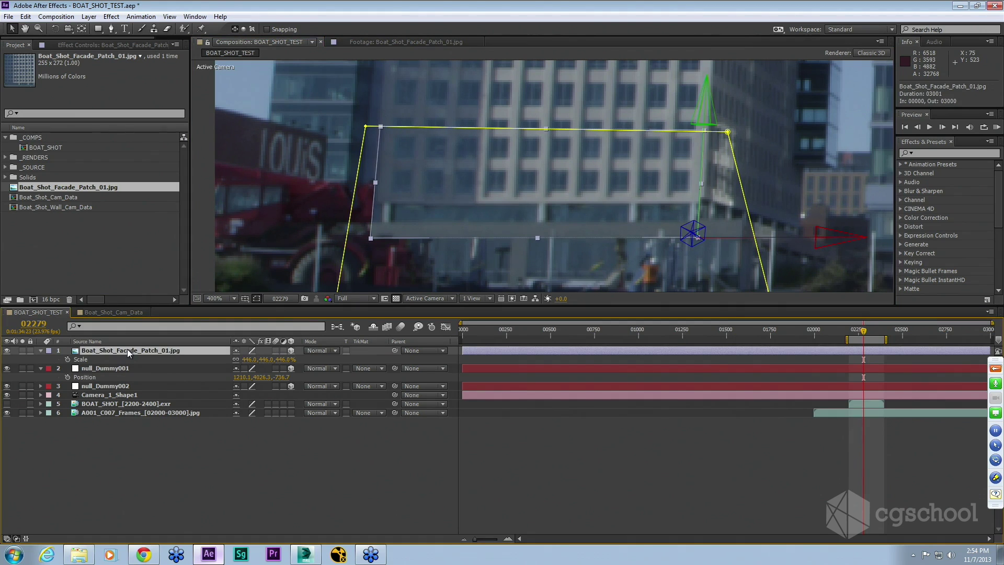
key("s")
key("s")
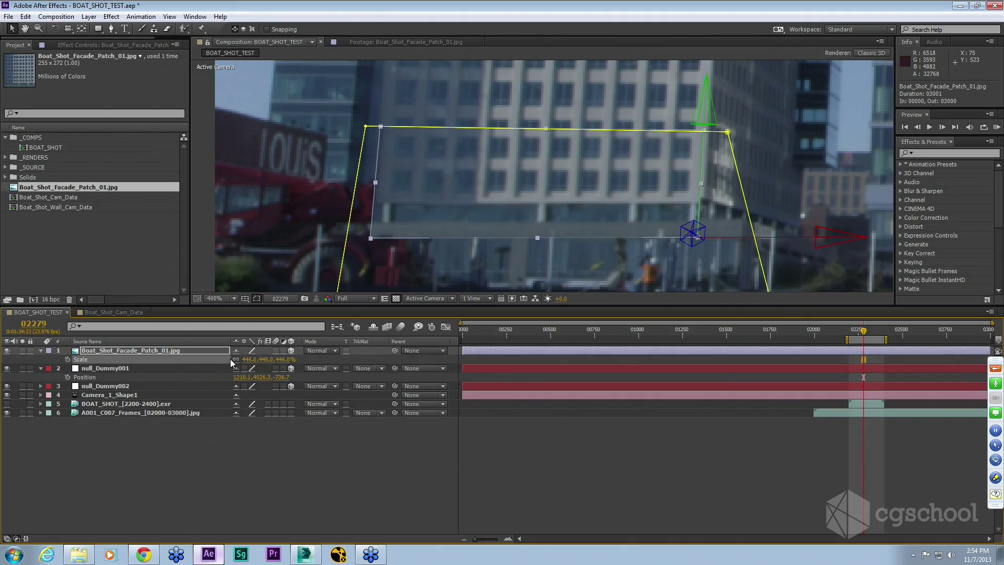
Open FallonCompany_FanPier_Client_v2_HD.mov in QuickTime Player, watch it from about 00:00:48 to 00:01:18 with the volume lowered, and close it.
left_click(573, 207)
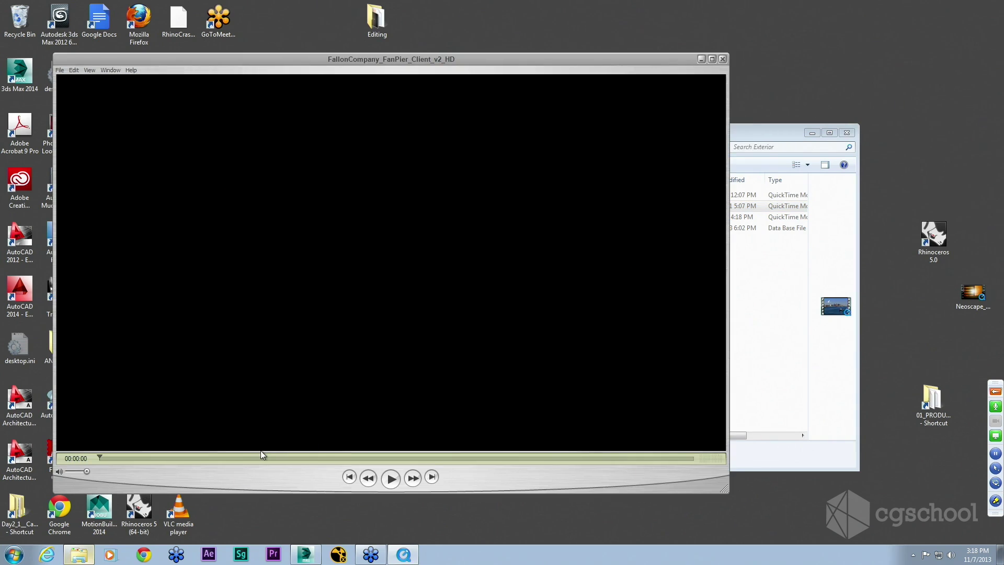
left_click_drag(260, 455, 204, 465)
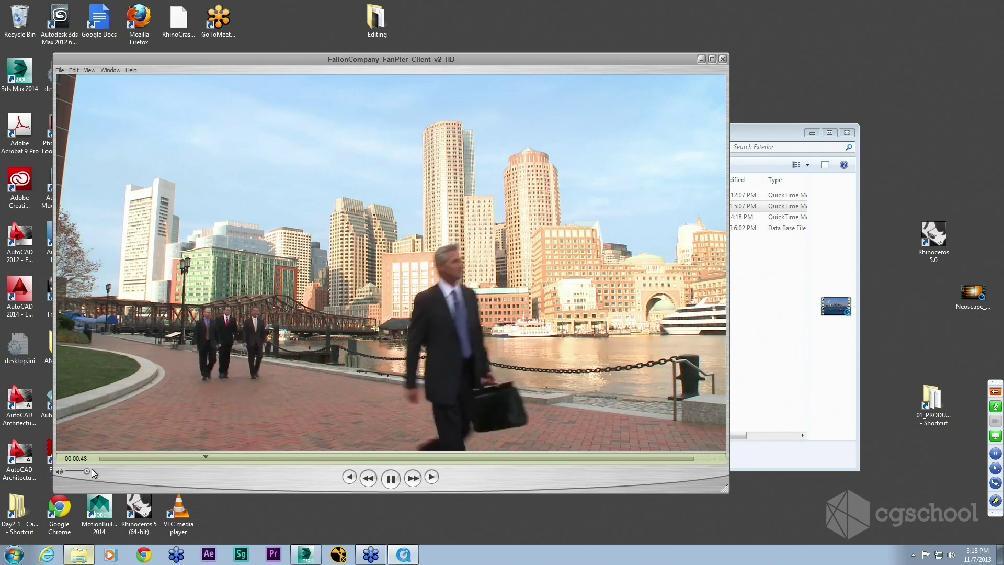
left_click_drag(89, 471, 46, 470)
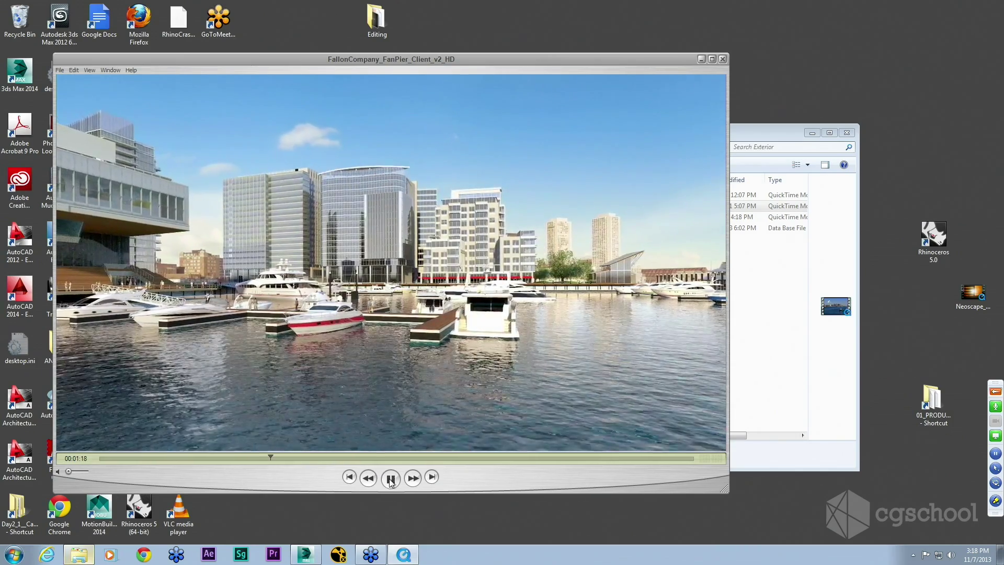
left_click(391, 479)
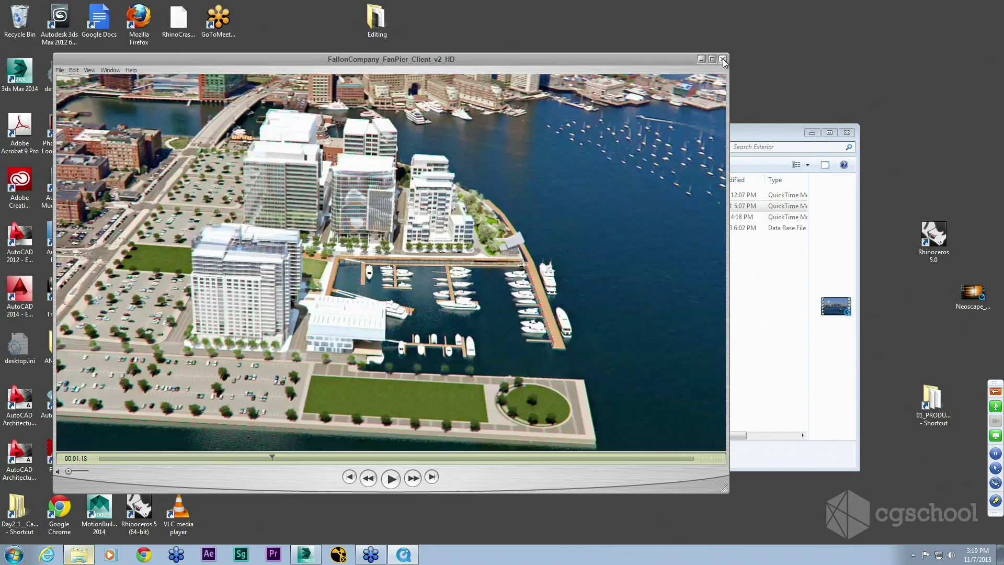
left_click(723, 59)
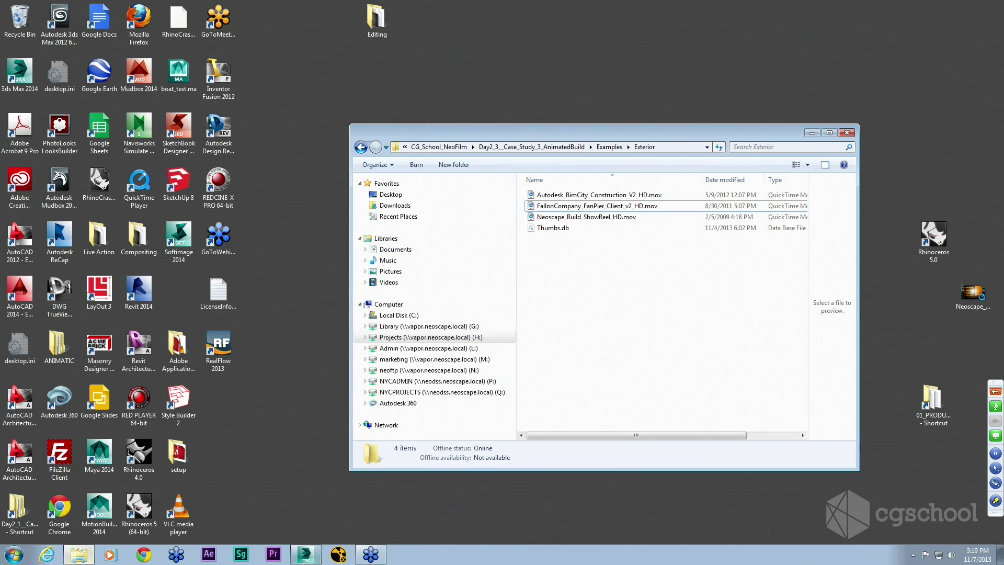
Switch to 3ds Max, close the MAXScript editor and review the boardwalk build animation up to frame 68.
left_click(305, 554)
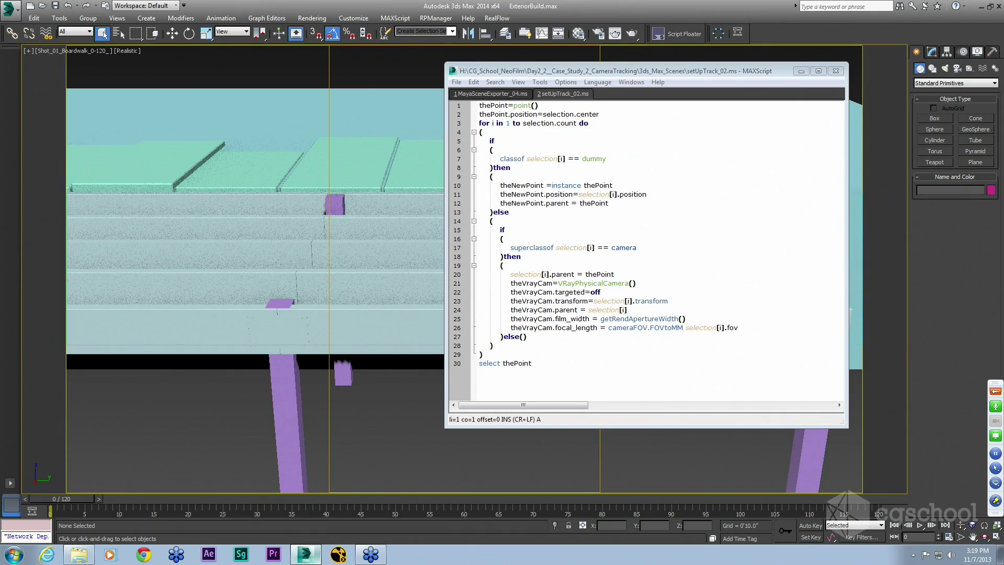
left_click(837, 71)
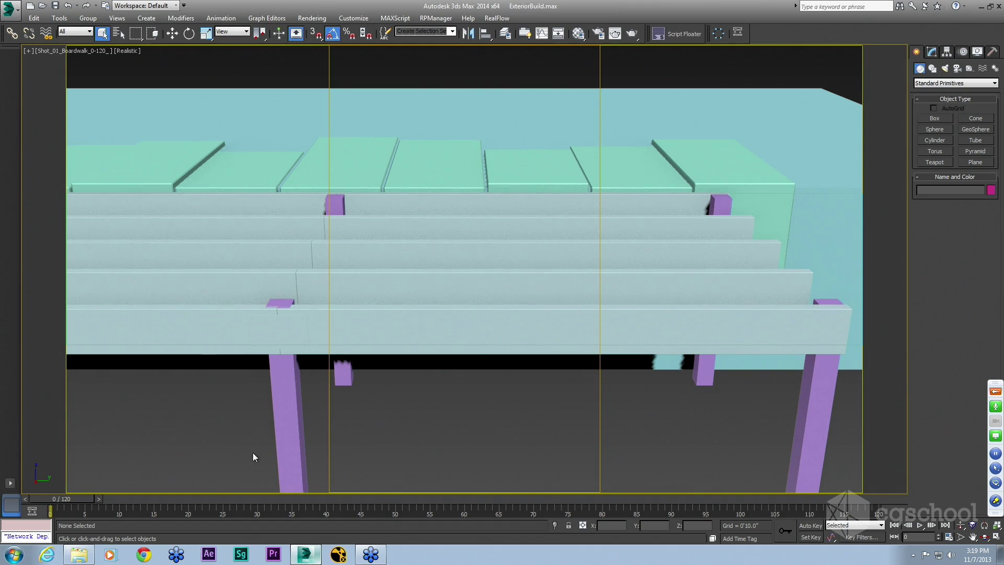
left_click_drag(61, 501, 521, 543)
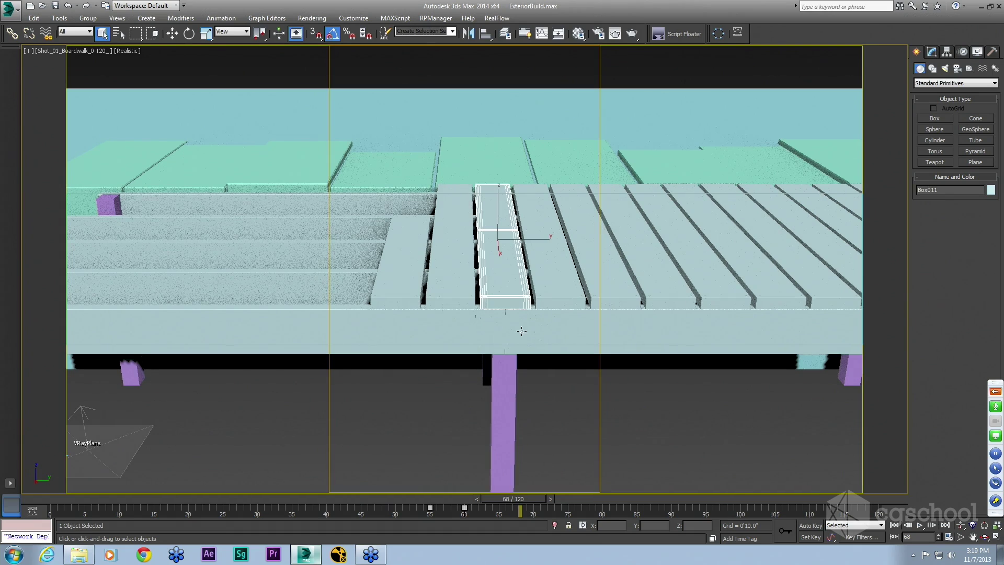
key("alt+w")
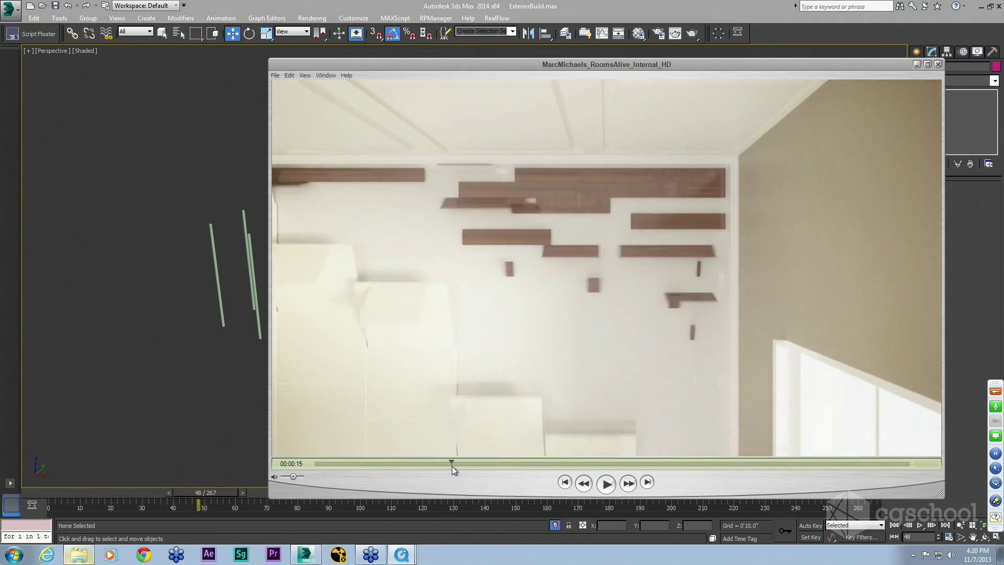
Examine the wood floor assembly and the furnished room in the RoomsAlive movie from 00:00:15 to 00:00:25.
mouse_move(452, 466)
left_mouse_down()
mouse_move(463, 467)
mouse_move(437, 467)
mouse_move(466, 469)
mouse_move(455, 467)
left_mouse_up()
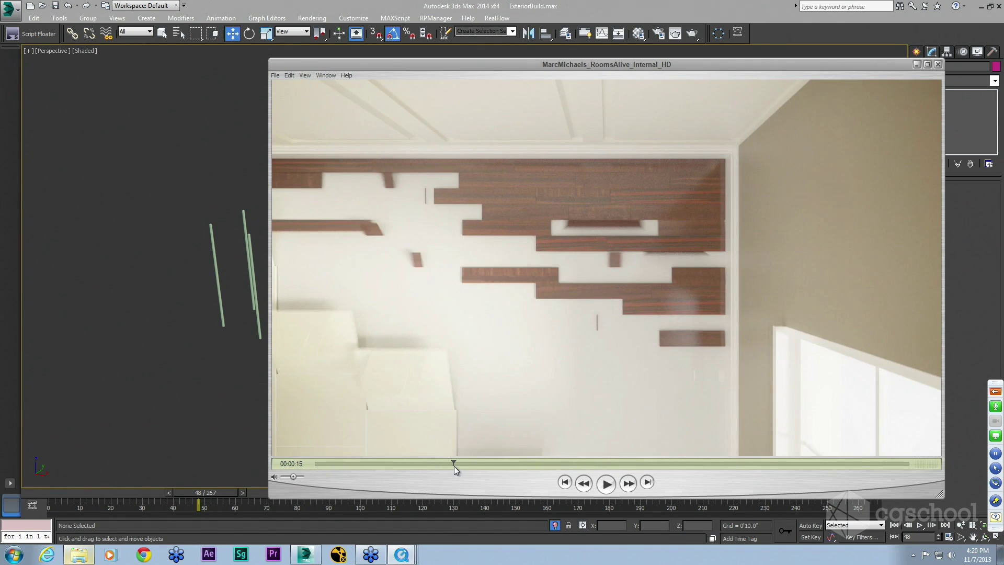
left_click_drag(453, 464, 480, 495)
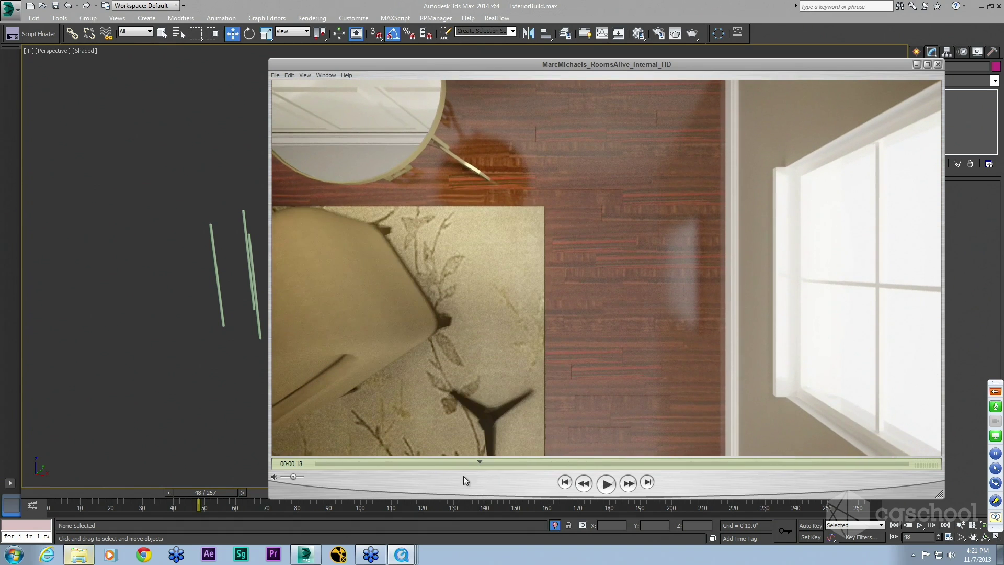
left_click_drag(481, 460, 539, 467)
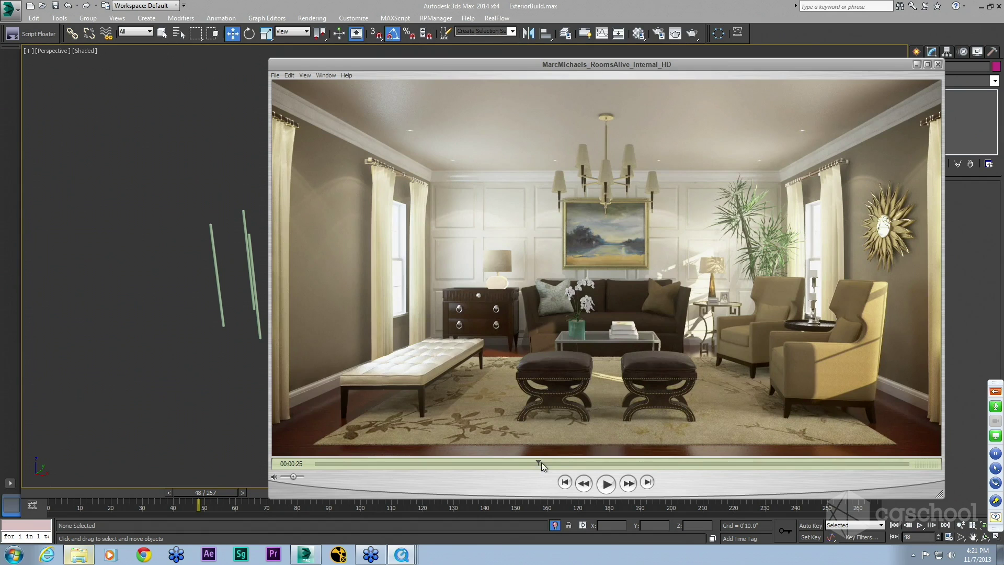
Review the furniture and finish changes in the RoomsAlive movie from 00:00:25 to about 00:00:43.
left_click_drag(542, 463, 579, 463)
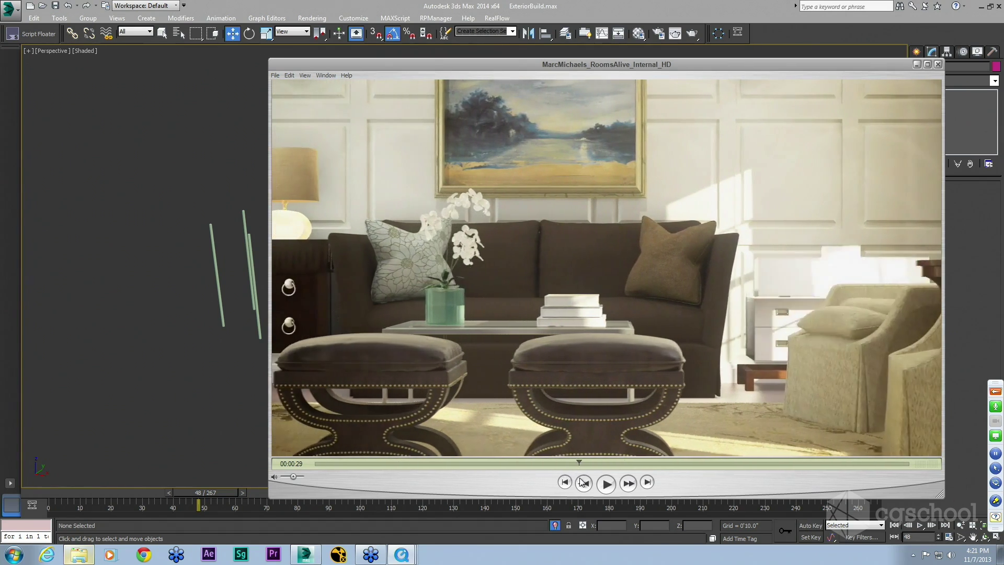
left_click(583, 482)
left_click(584, 484)
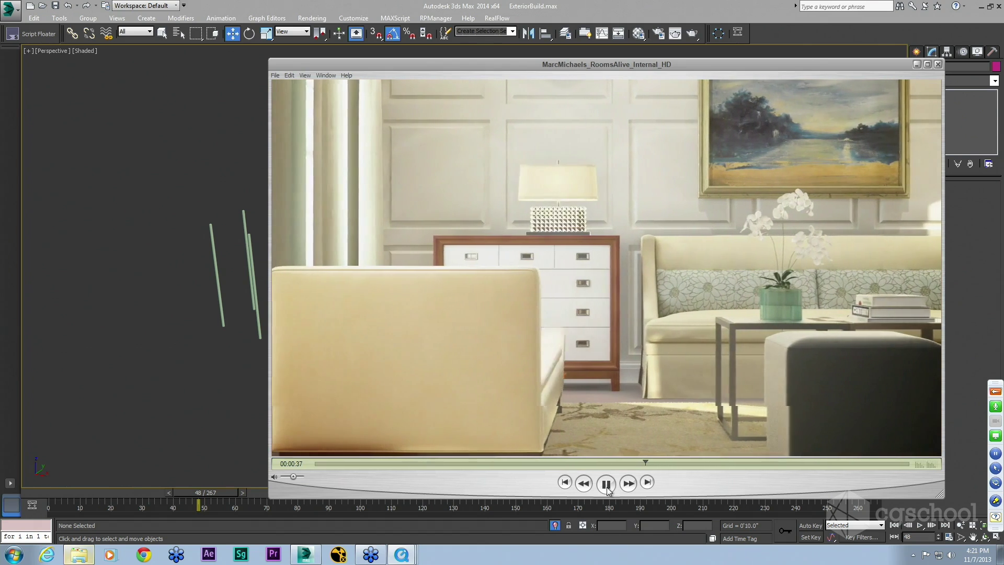
left_click(607, 486)
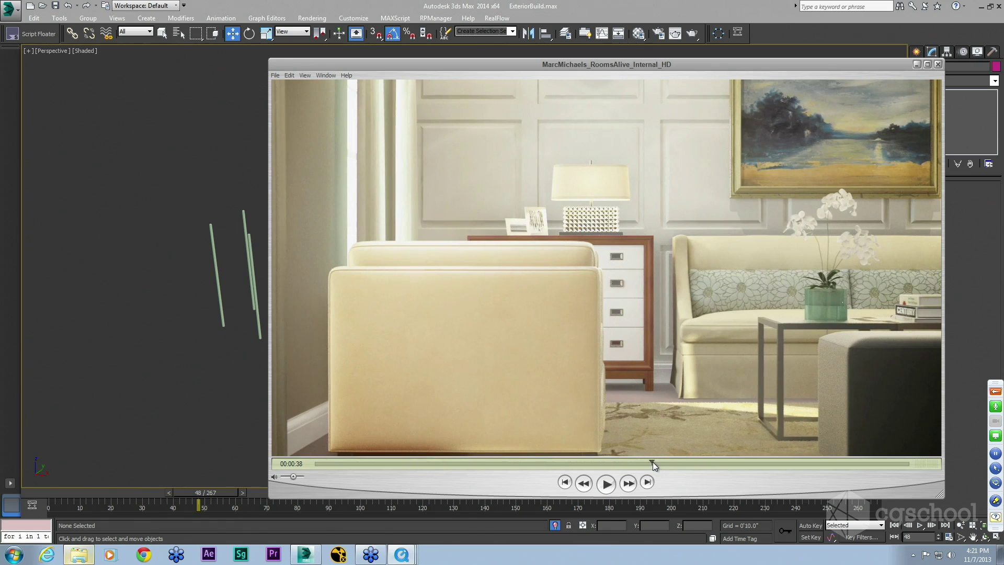
left_click_drag(654, 462, 668, 491)
left_click(613, 485)
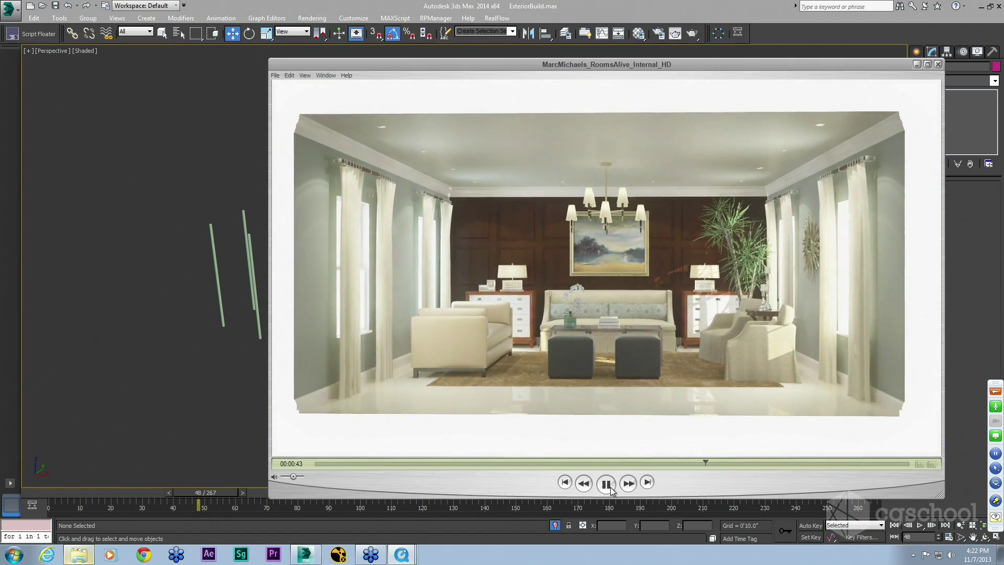
left_click(612, 486)
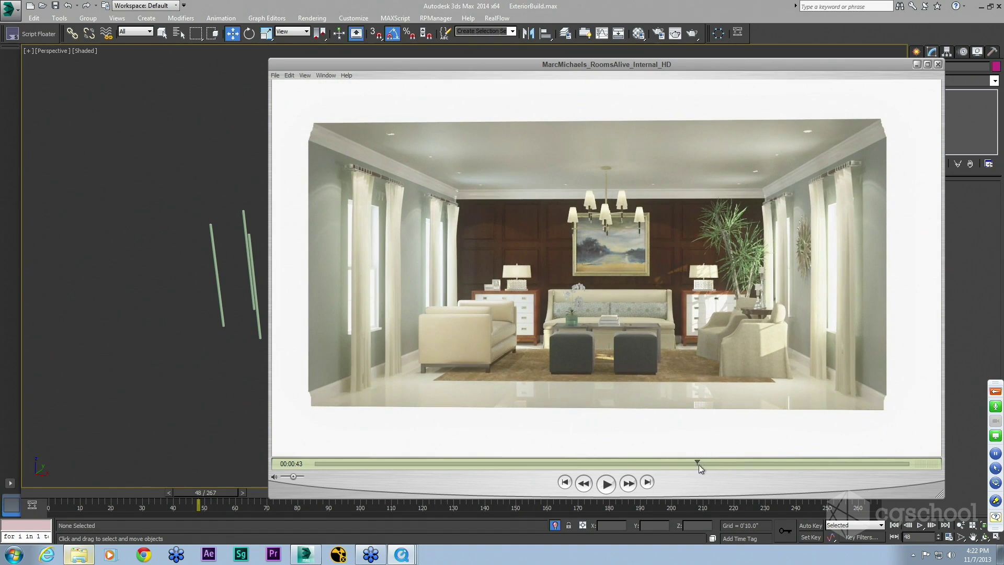
Return the RoomsAlive movie to 00:00:24 and review the furniture swap again up to 00:00:40.
left_click_drag(699, 465, 532, 511)
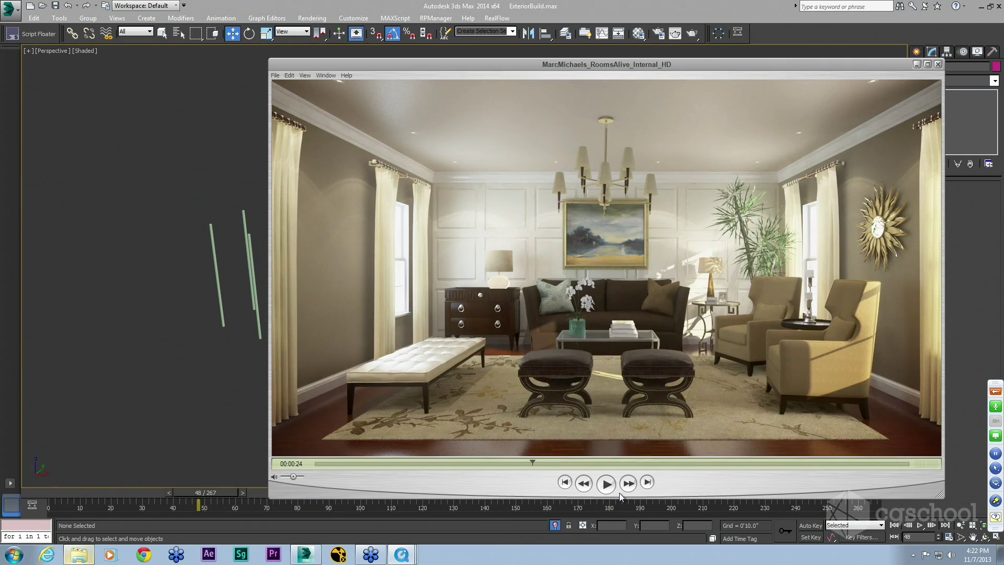
left_click_drag(533, 463, 531, 465)
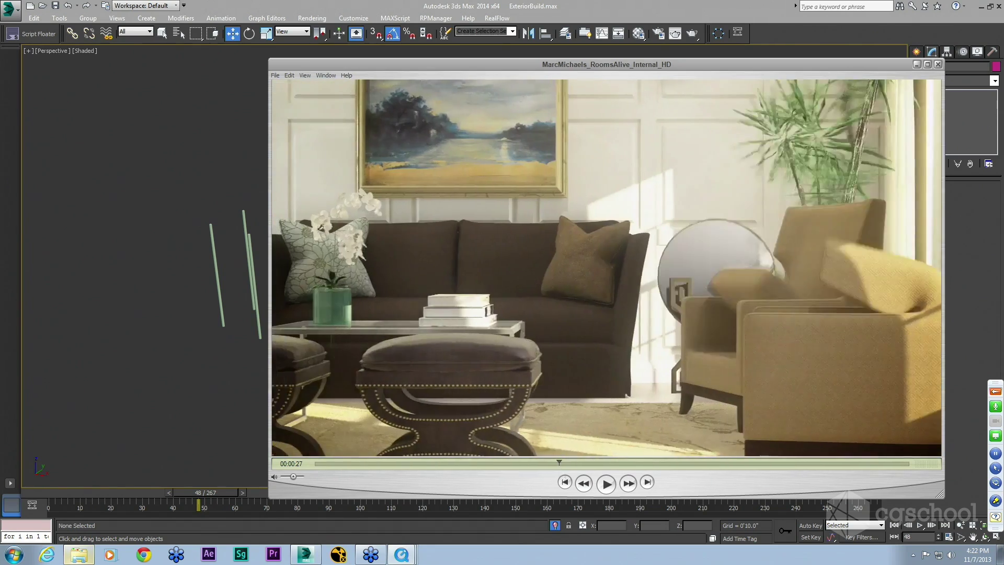
left_click(628, 484)
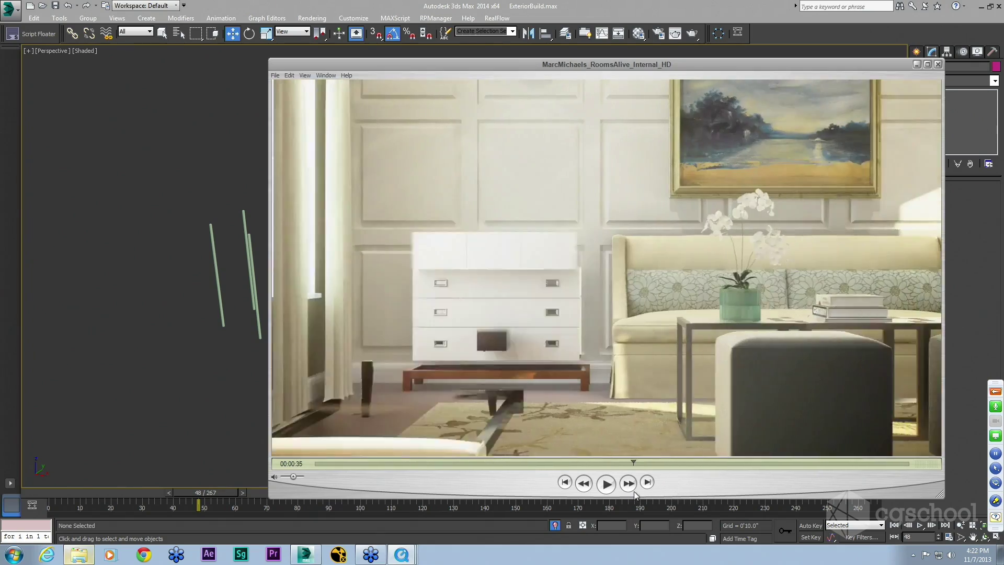
left_click_drag(633, 463, 673, 532)
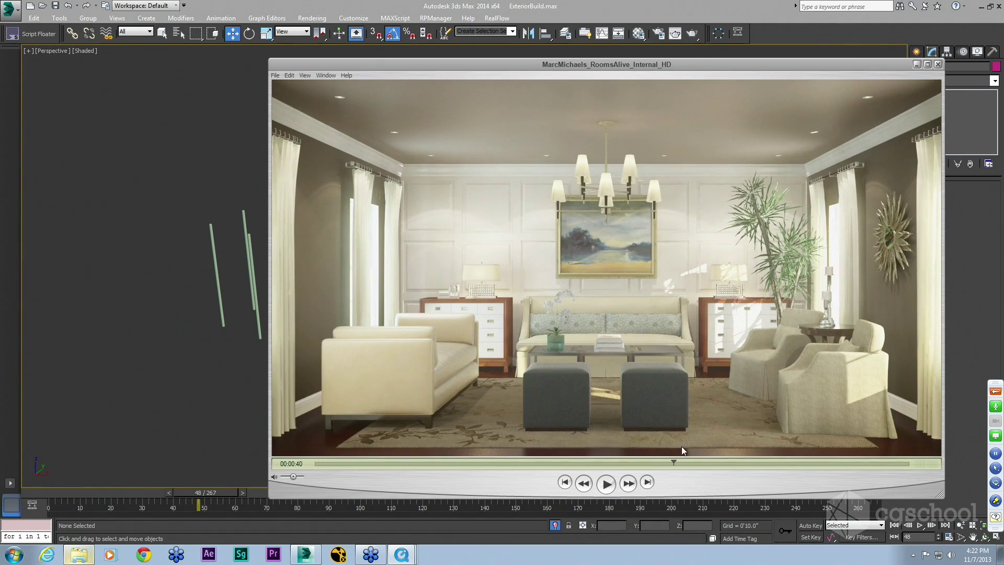
Examine the furniture transitions backwards through 00:00:34 and 00:00:31, ending at the armchair animation at 00:00:26.
left_click_drag(671, 461, 619, 471)
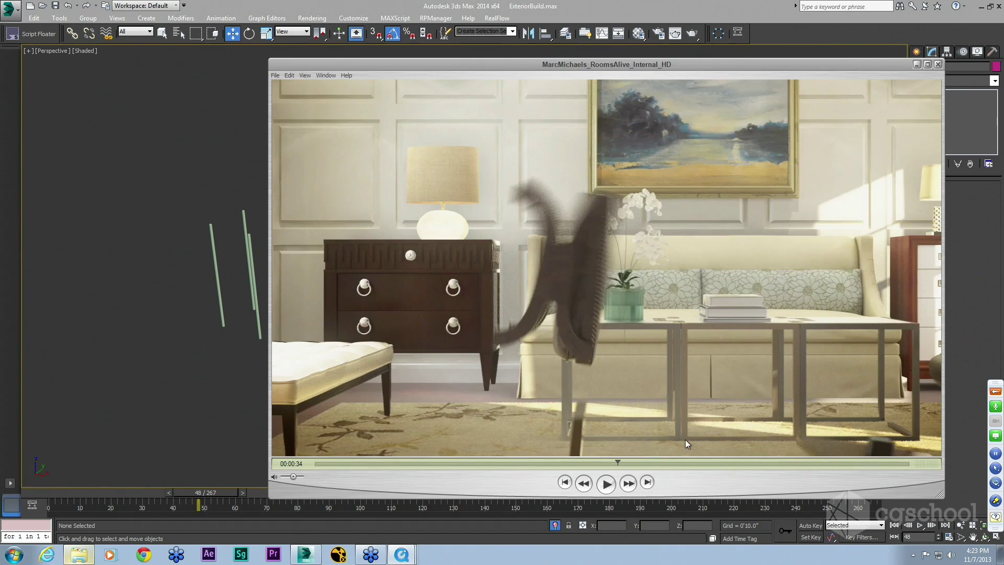
left_click_drag(616, 465, 591, 471)
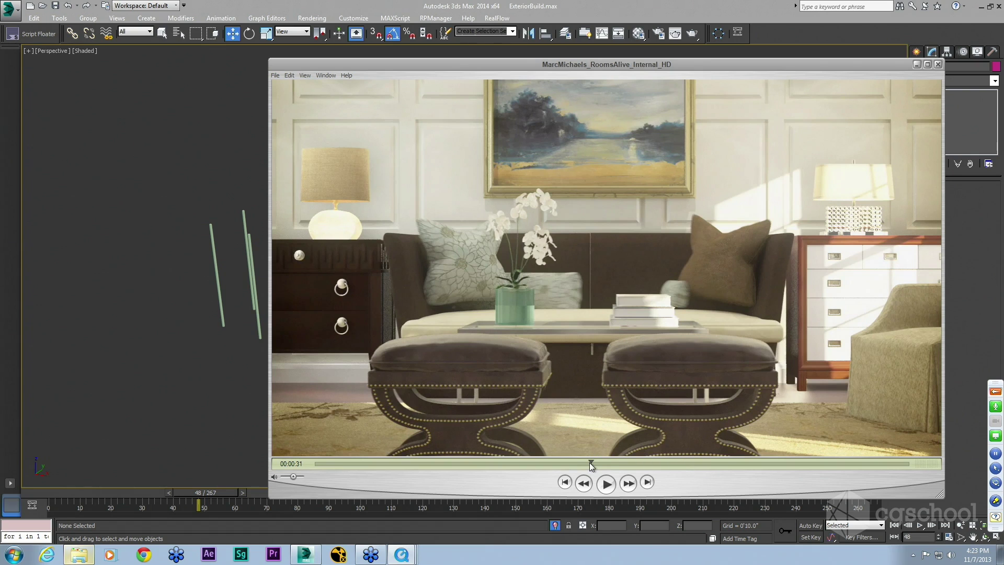
left_click_drag(590, 463, 541, 442)
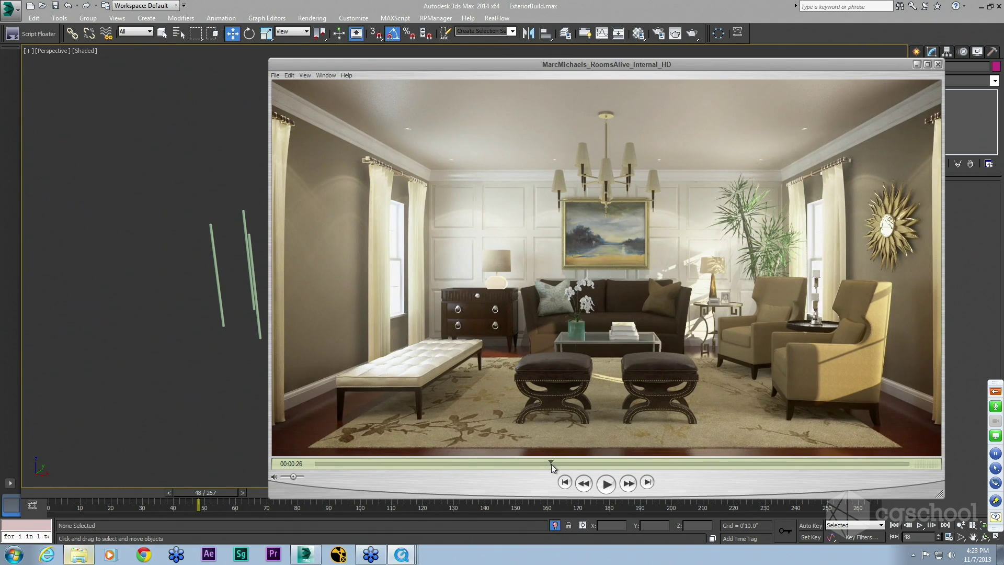
left_click_drag(552, 467, 555, 466)
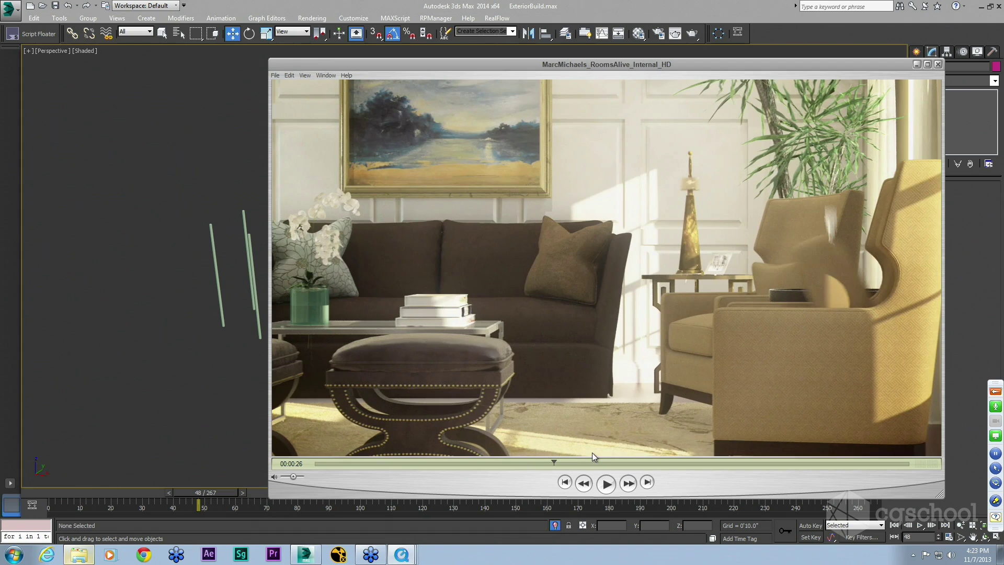
Examine the furniture transitions in the RoomsAlive movie from 00:00:26 through 00:00:32 and beyond.
left_click_drag(556, 467, 609, 469)
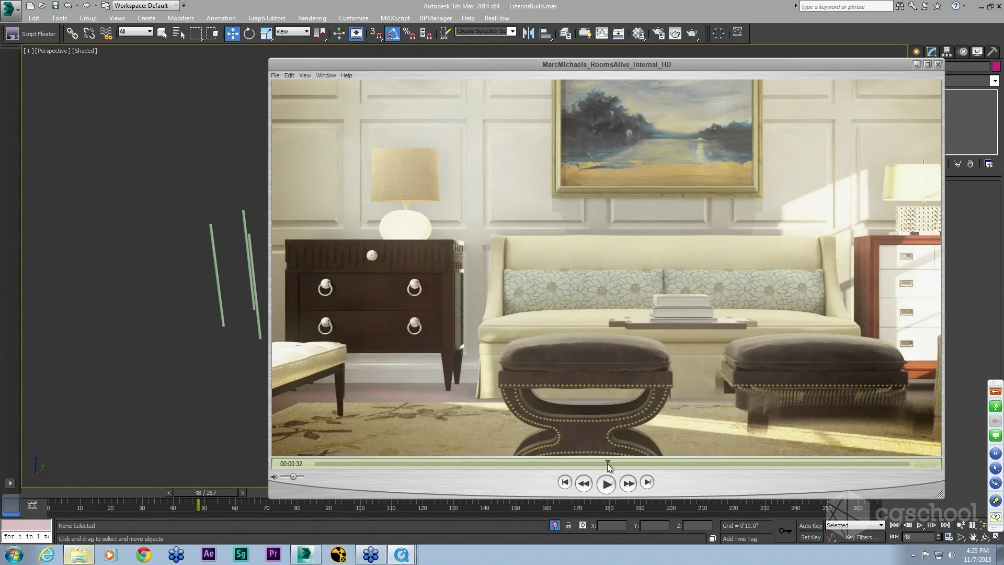
left_click_drag(609, 467, 696, 471)
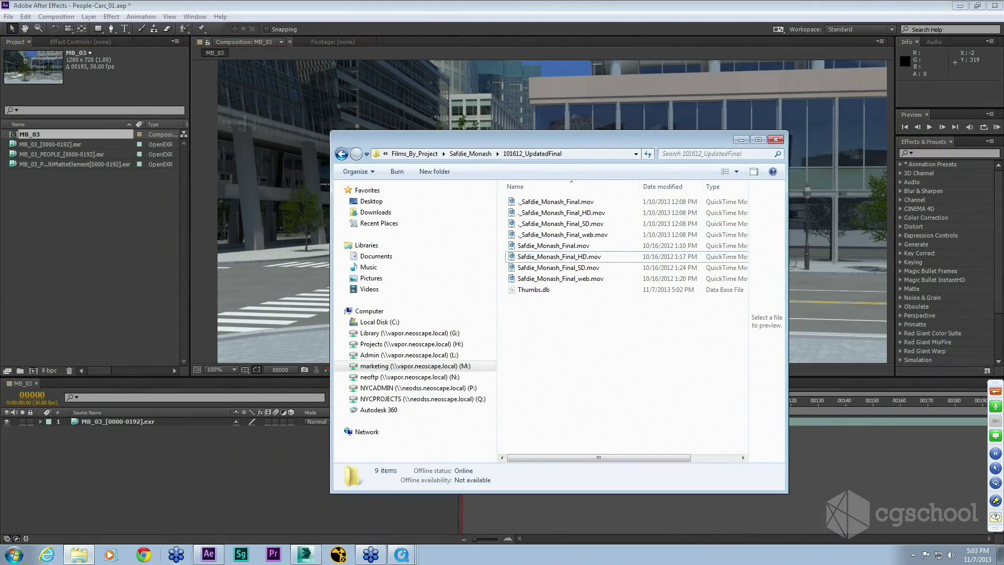
Switch to After Effects and inspect the base, people and MultiMatteElement EXR sequences in the People-Cars_01 project.
left_click(44, 288)
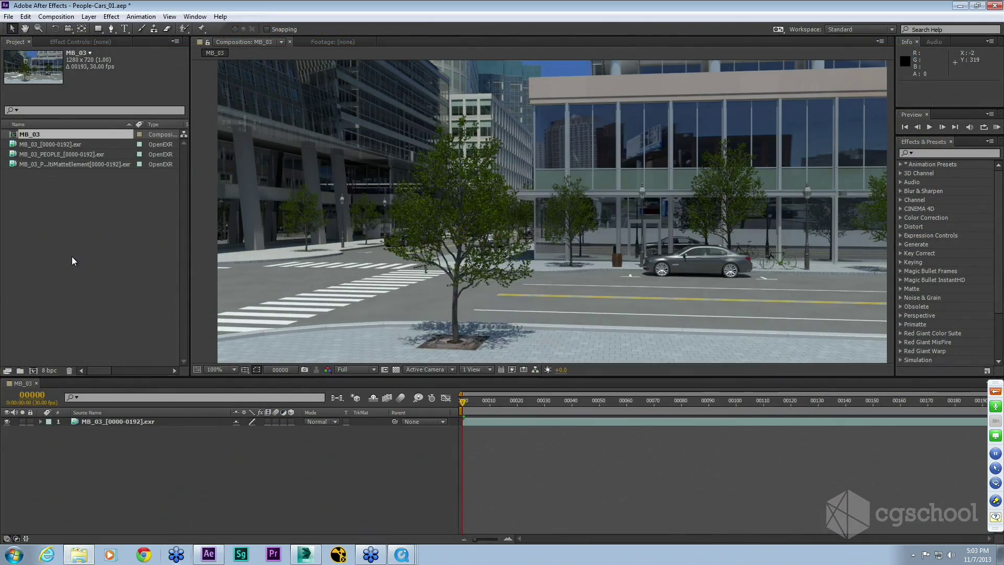
left_click(74, 260)
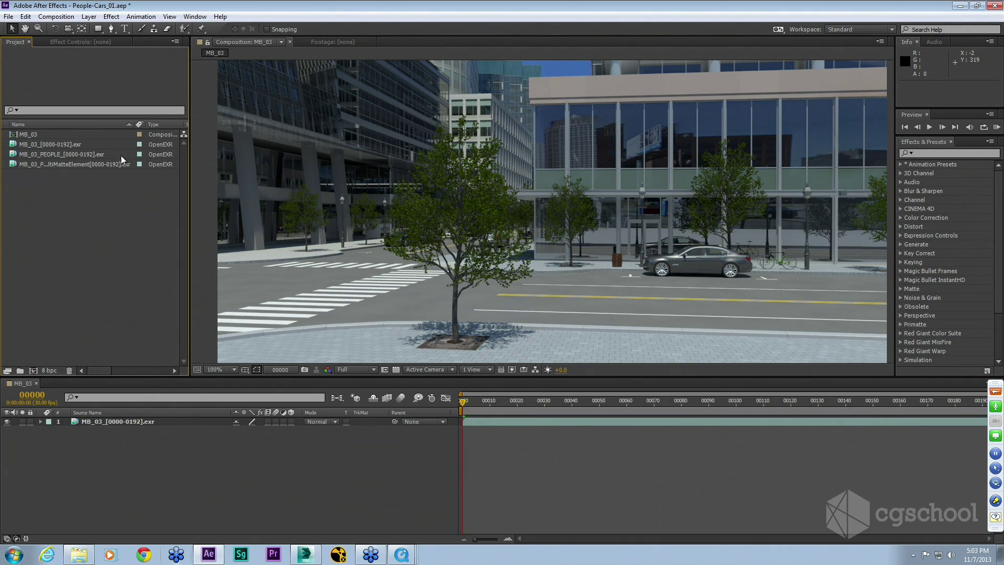
left_click(82, 146)
key("Down")
key("Down")
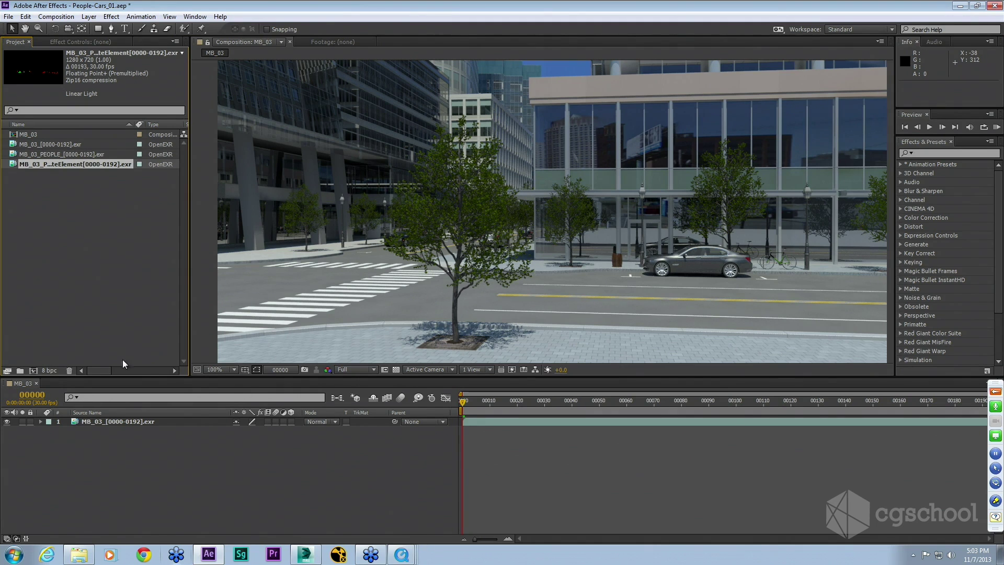
left_click(190, 460)
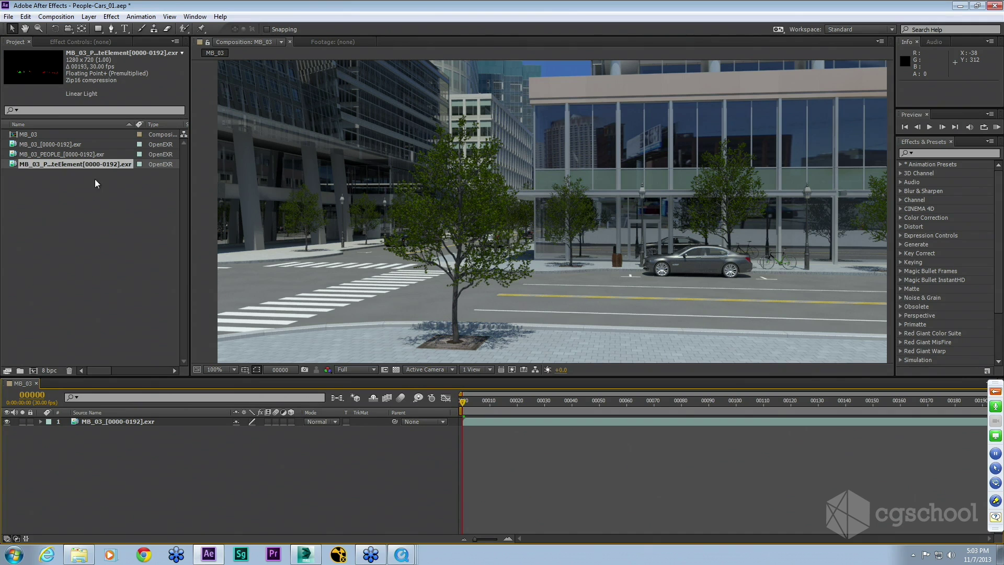
left_click(73, 155)
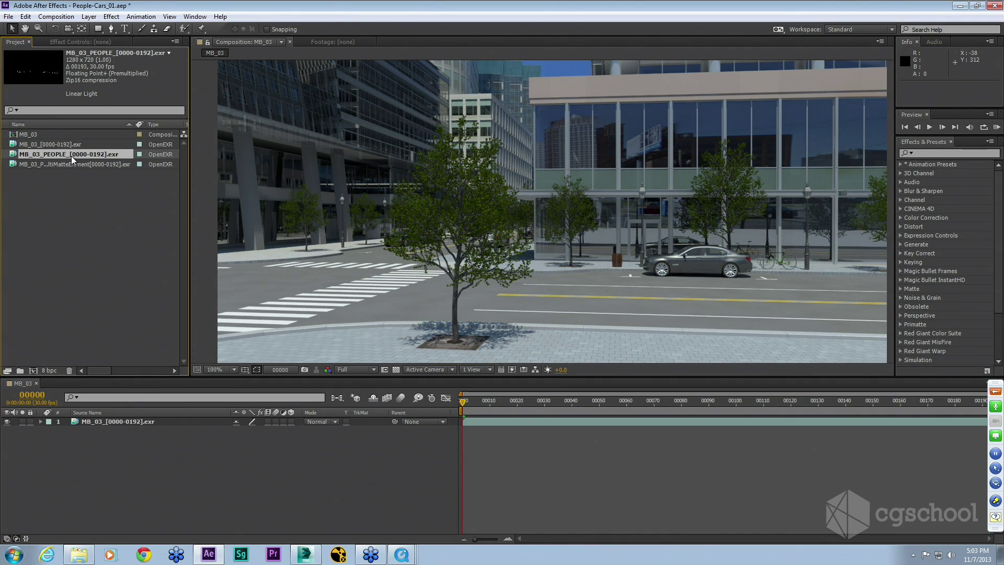
left_click(55, 144)
left_click(58, 154)
left_click(58, 143)
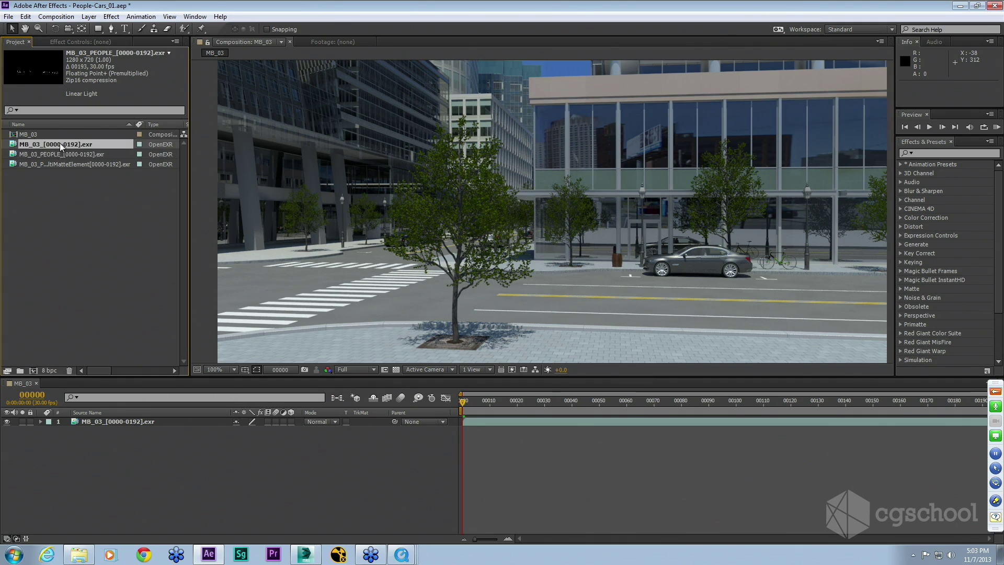
Add the MB_03_PEOPLE sequence above the base layer in MB_03 and compare the shot with it hidden and shown.
left_click(51, 155)
left_click_drag(52, 154, 124, 425)
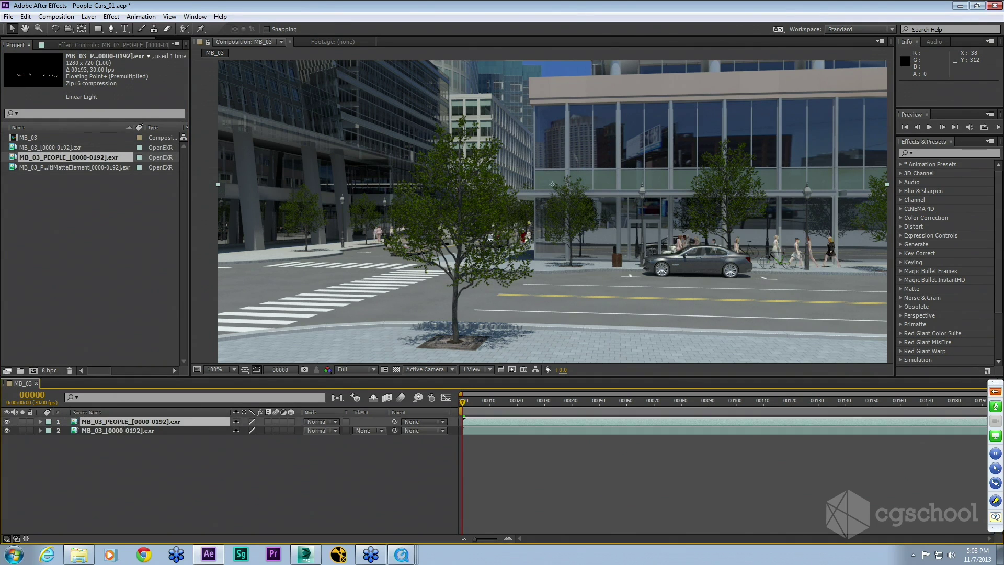
left_click(7, 422)
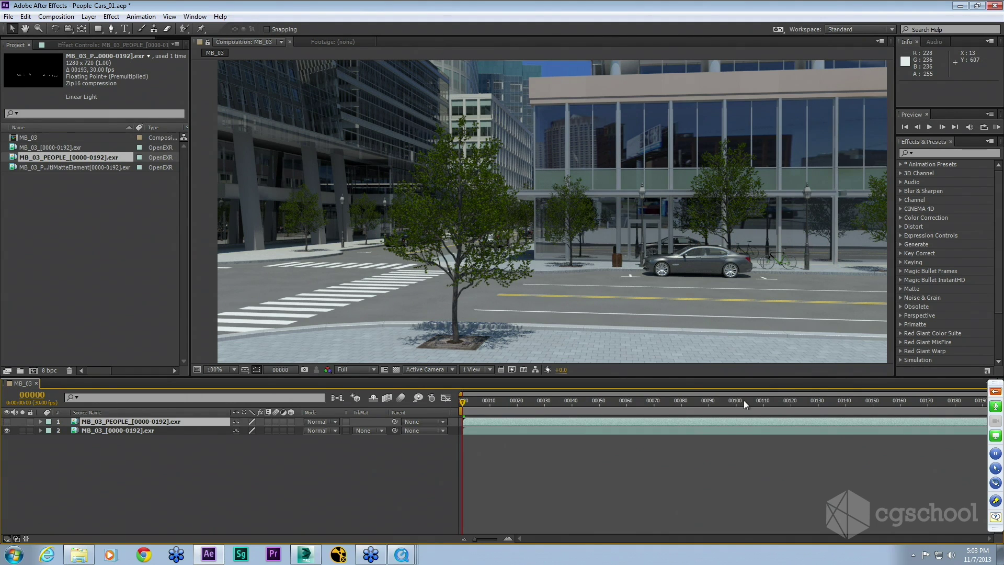
left_click(6, 421)
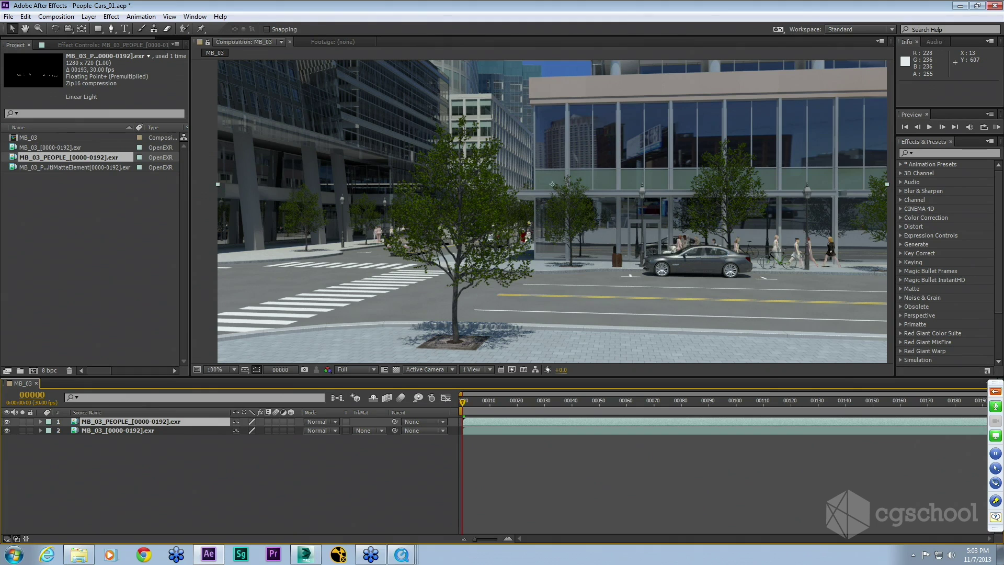
Solo the people layer and review its rendered pedestrians and cars through frame 134.
left_click(21, 422)
left_click(601, 402)
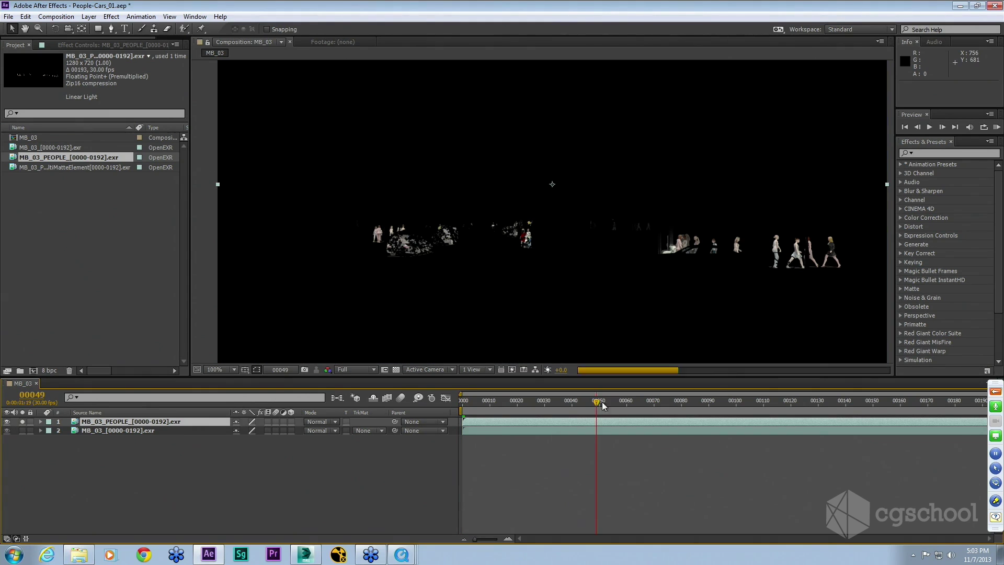
left_click_drag(603, 406, 831, 420)
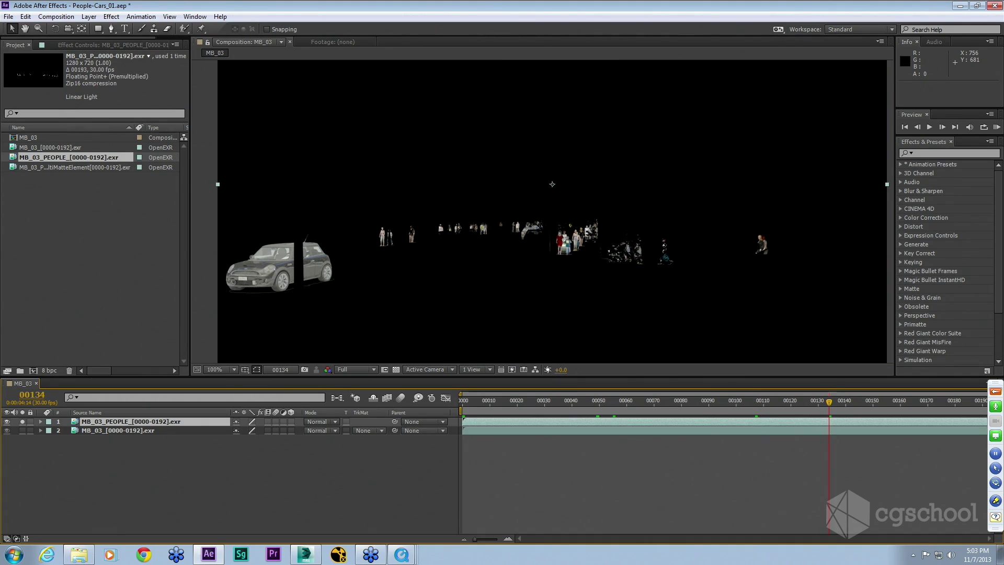
Display only the alpha channel and review the people and car matte across the shot, ending at frame 9.
left_click(328, 369)
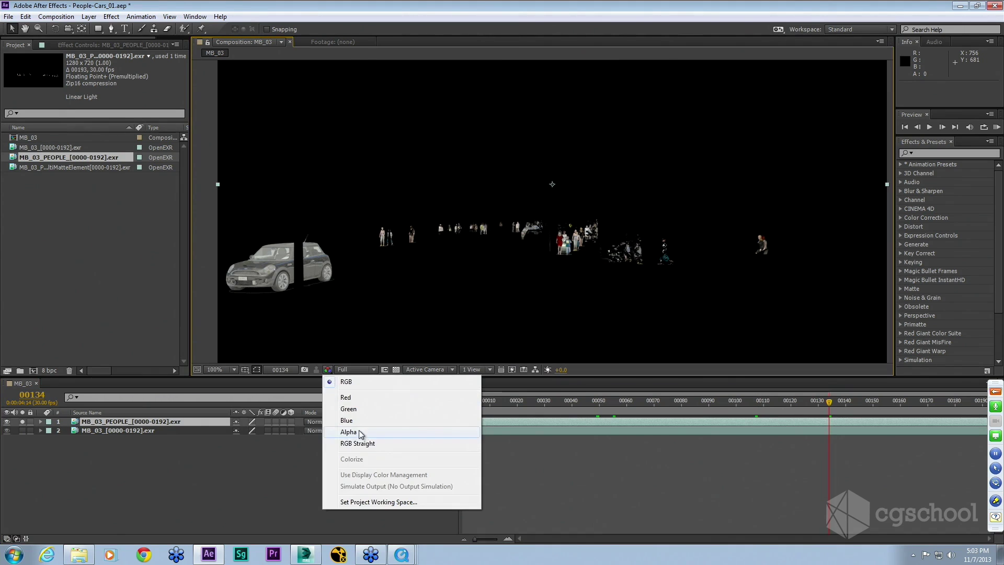
left_click(360, 434)
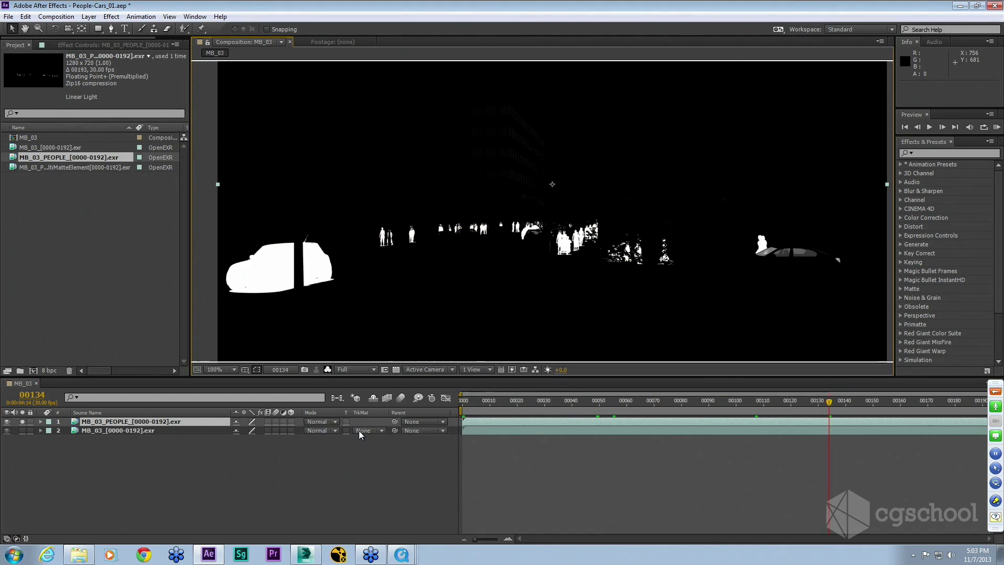
left_click(781, 412)
left_click_drag(782, 412, 635, 408)
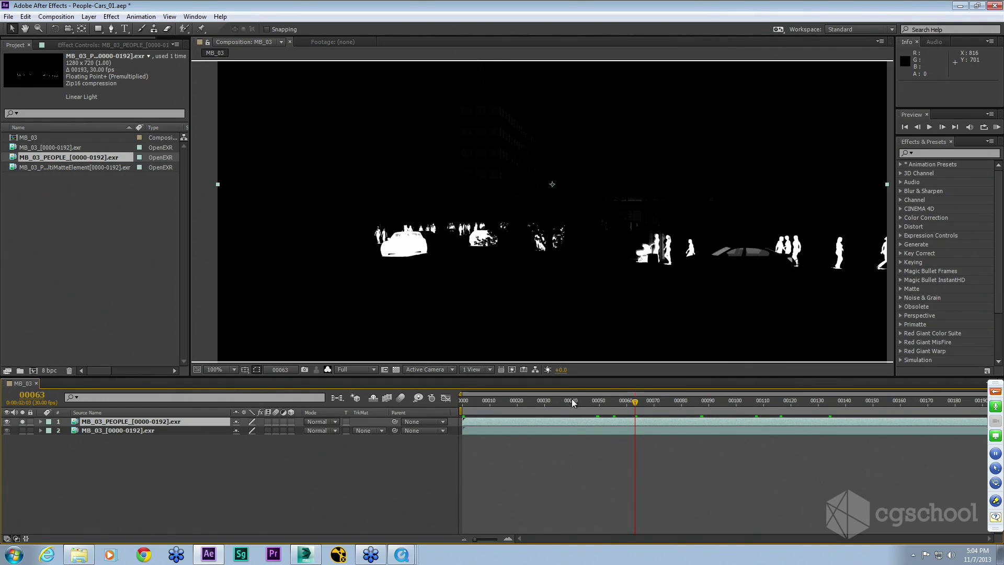
left_click_drag(573, 402, 677, 401)
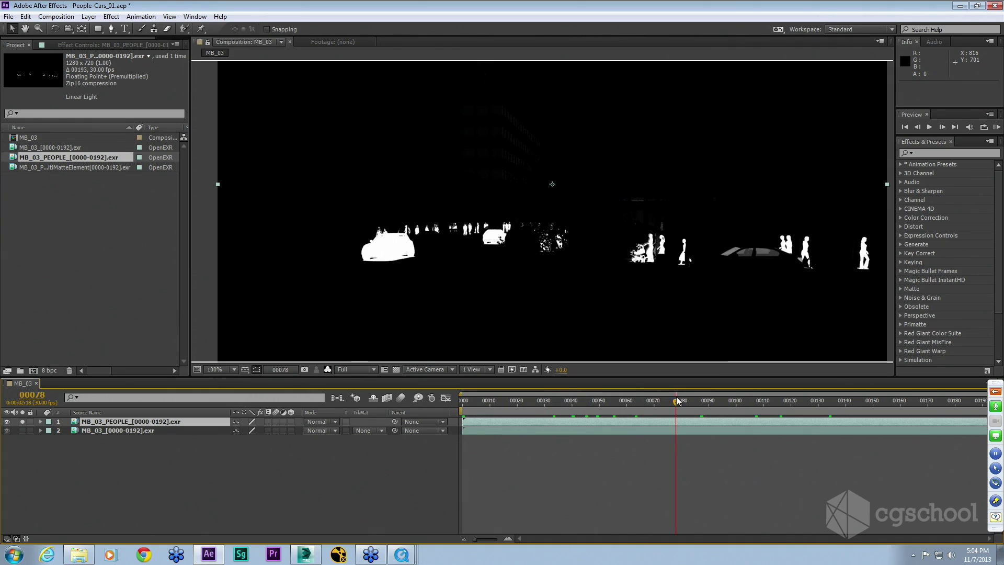
left_click(522, 402)
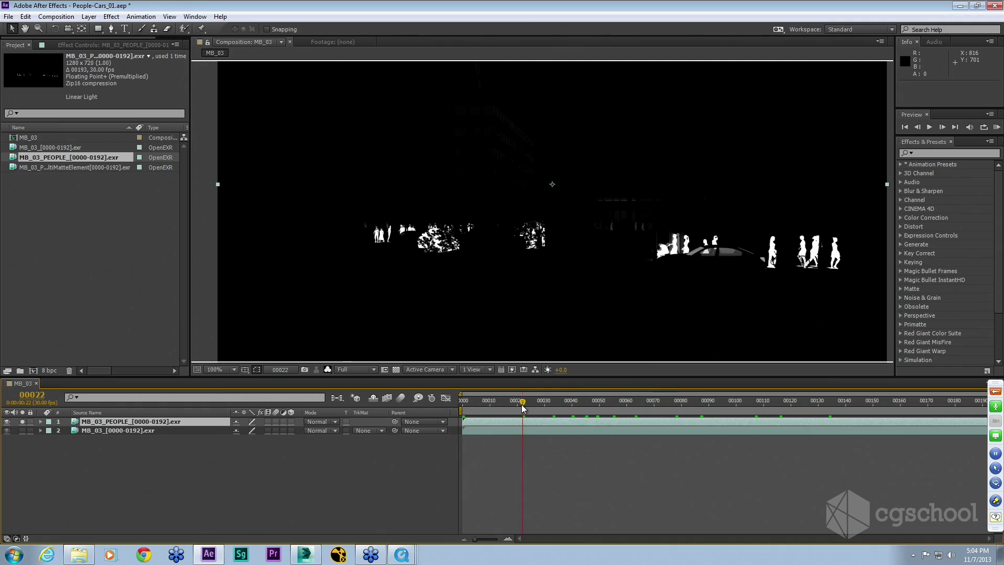
left_click(487, 407)
Examine the alpha of the pedestrians and car windows at 200%, and restore the RGB channel display.
key("period")
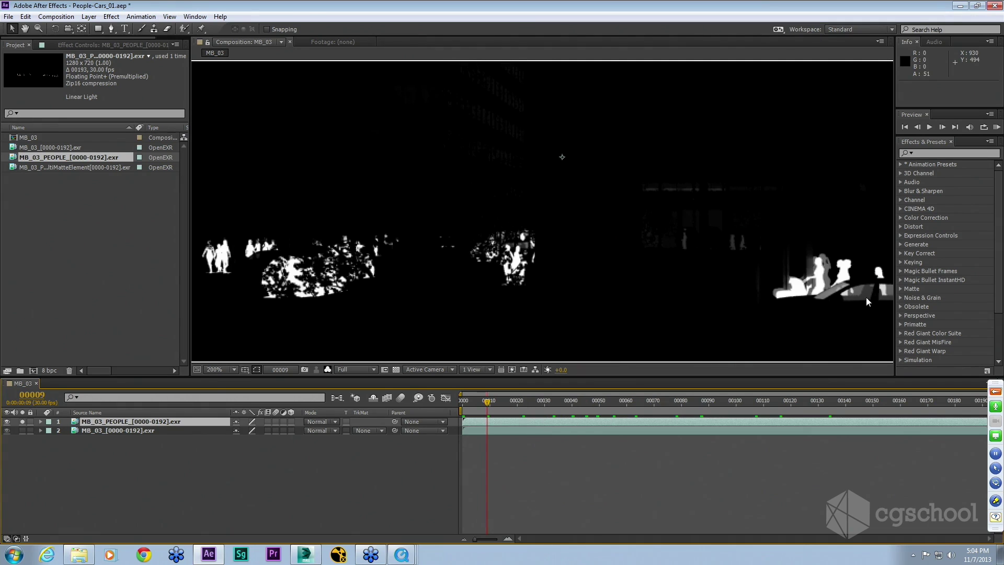
left_click_drag(824, 270, 560, 221)
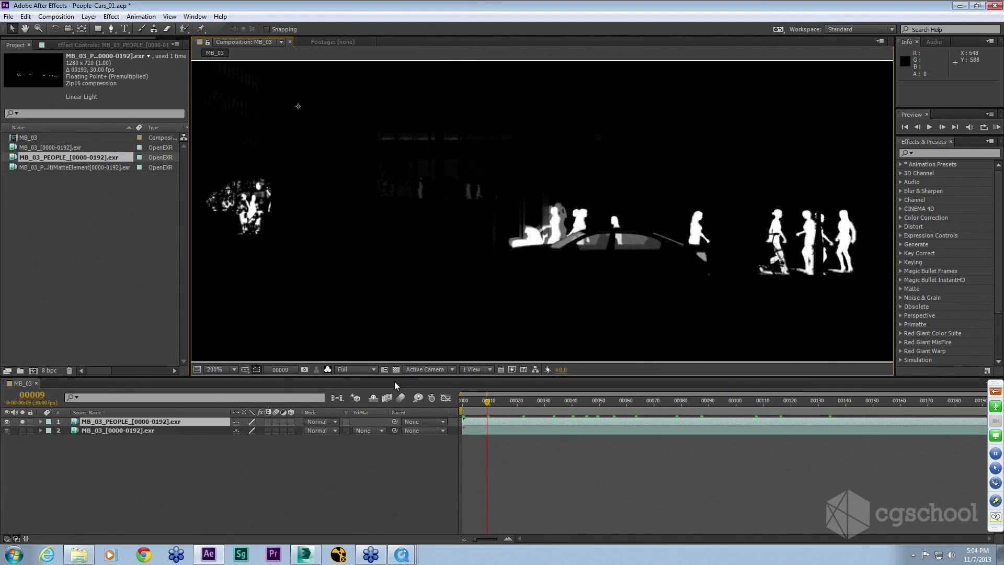
left_click(330, 374)
left_click(339, 382)
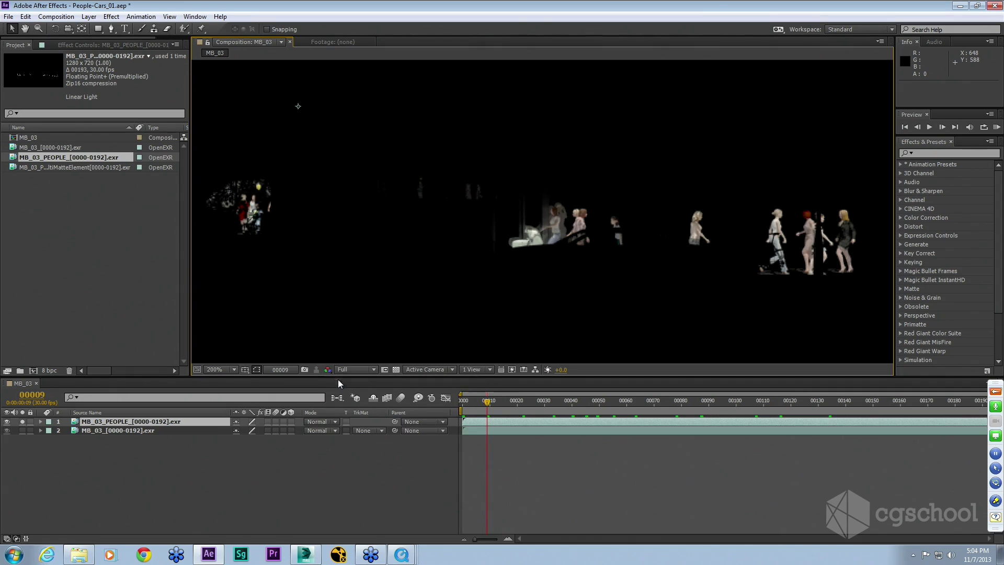
Show the base render together with the people layer and examine the composite around the parked car and the whole street.
left_click(22, 430)
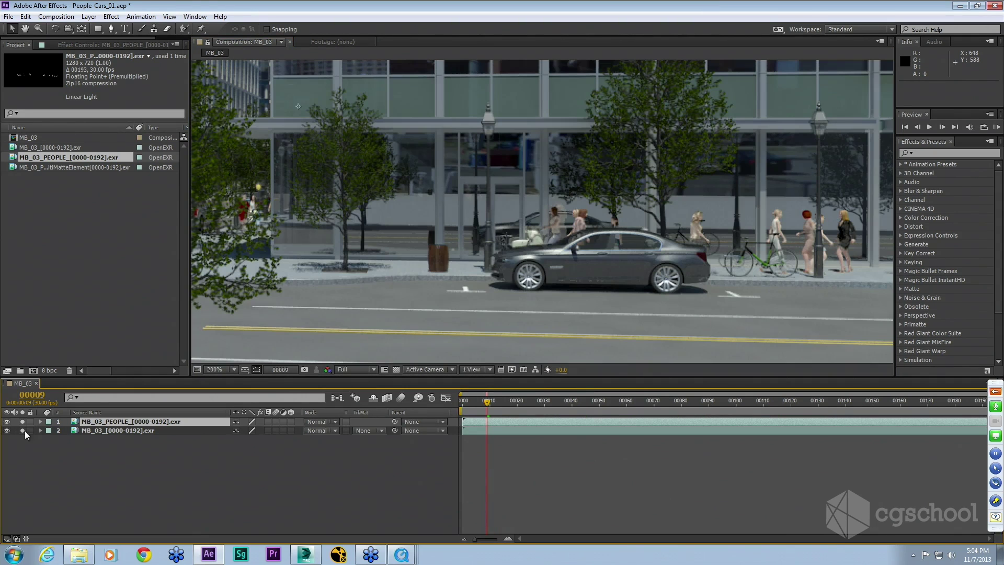
scroll(637, 245, "down", 2)
left_click_drag(490, 230, 625, 266)
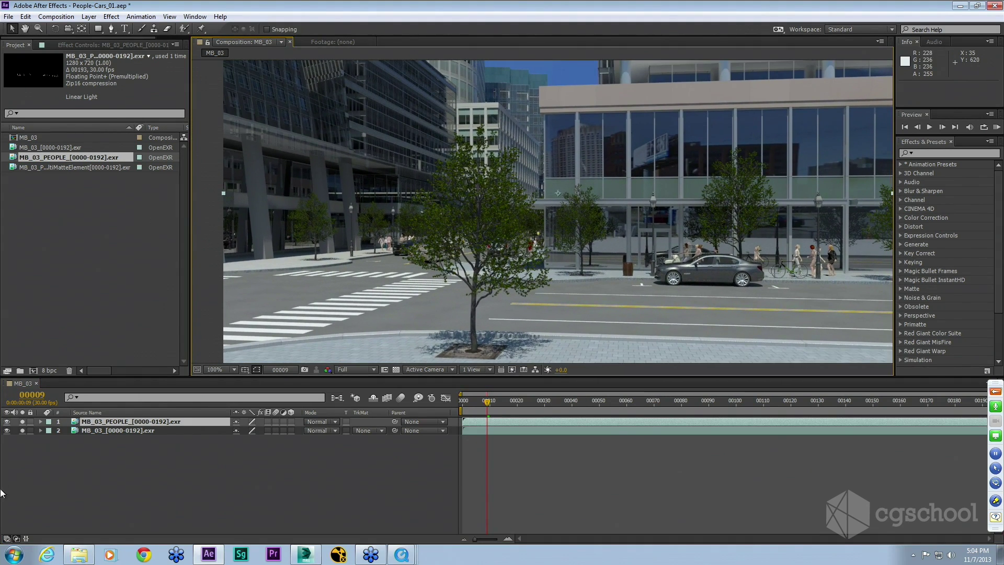
left_click(23, 422)
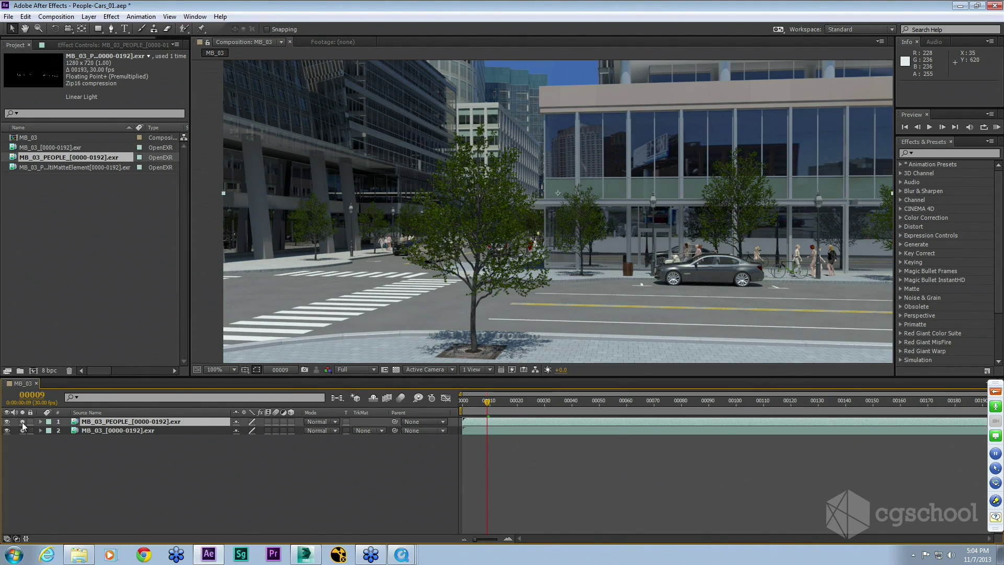
left_click_drag(755, 249, 757, 235)
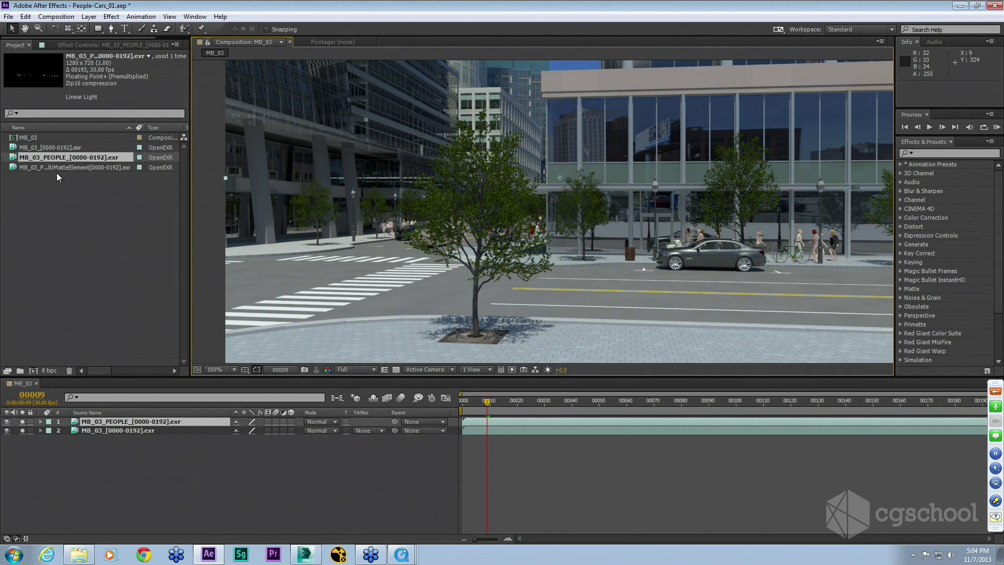
Add the MB_03_PEOPLE MultiMatteElement sequence as the uppermost layer, solo it and select it.
left_click_drag(58, 167, 112, 419)
left_click(22, 421)
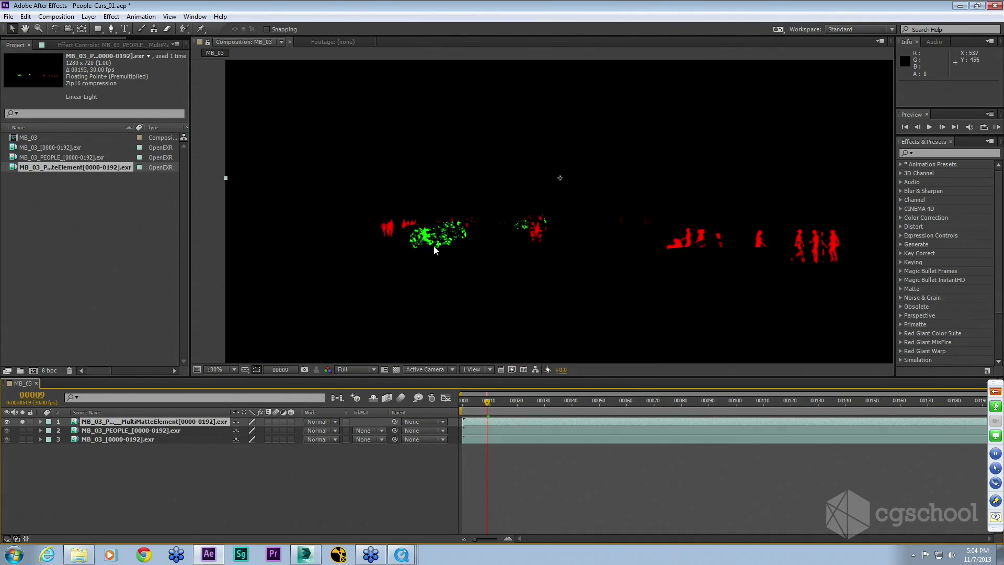
left_click(123, 430)
left_click(126, 422)
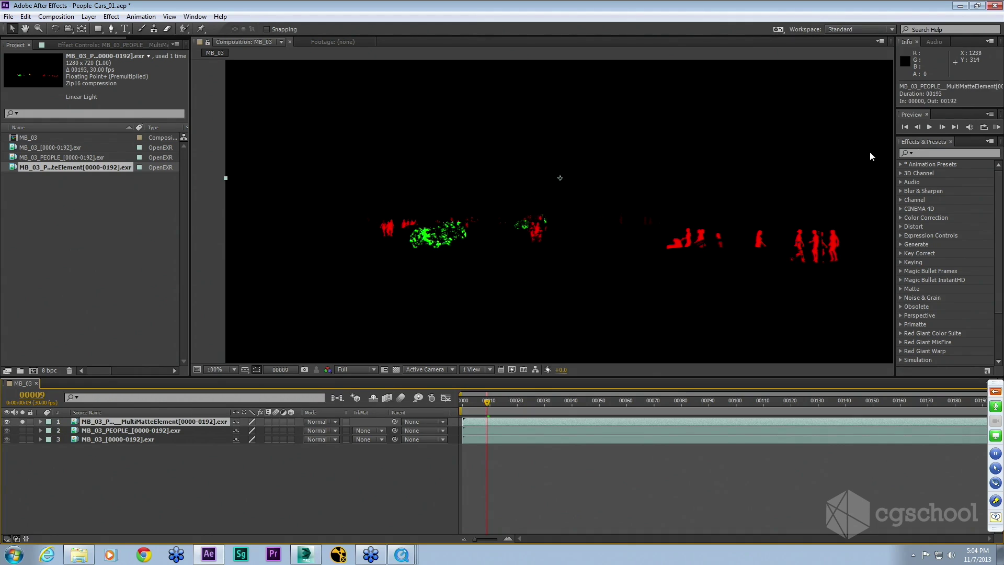
Apply the Set Matte effect to the MultiMatteElement layer, use the Red Channel for the matte and check the layer's transparency.
left_click(937, 153)
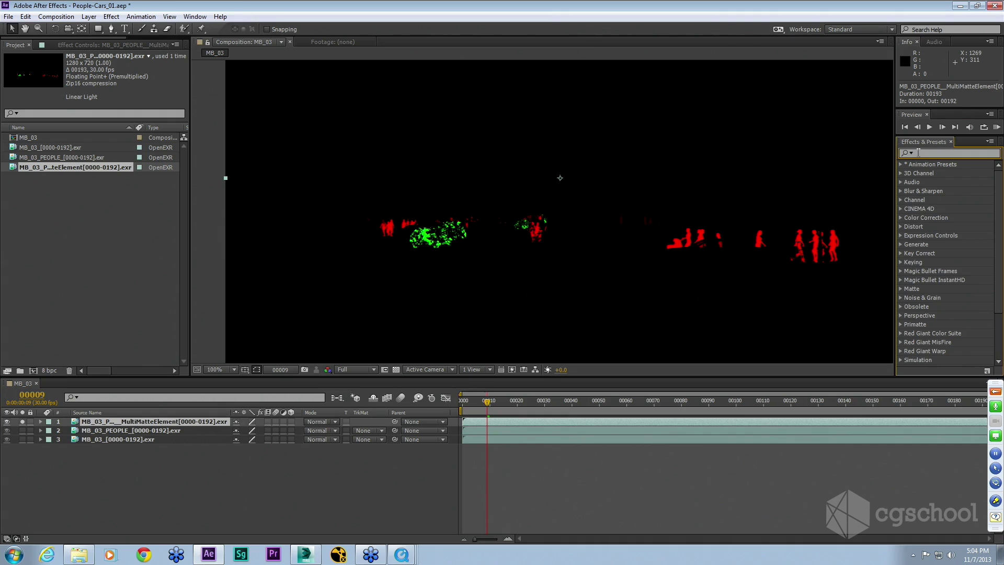
type("se")
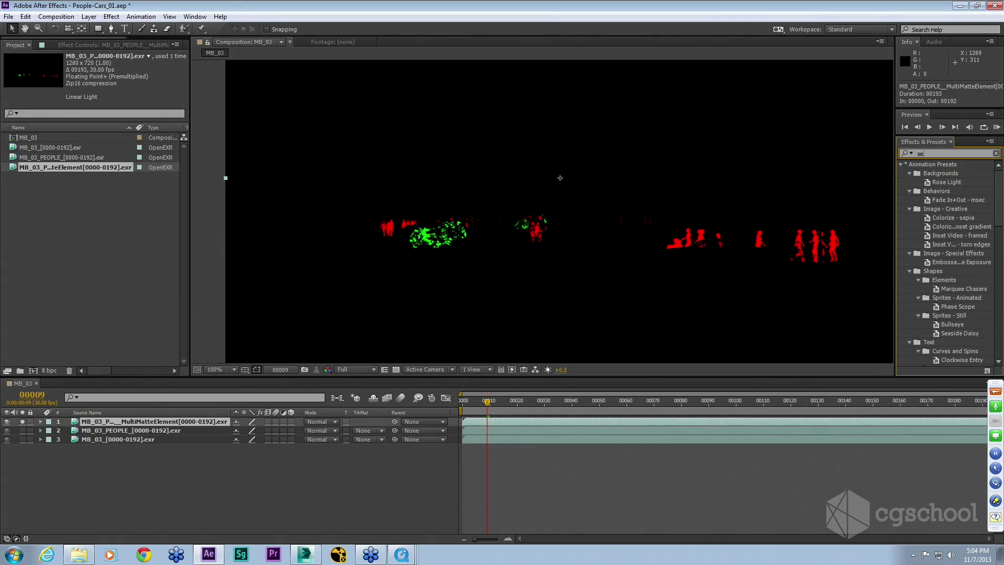
type("t m")
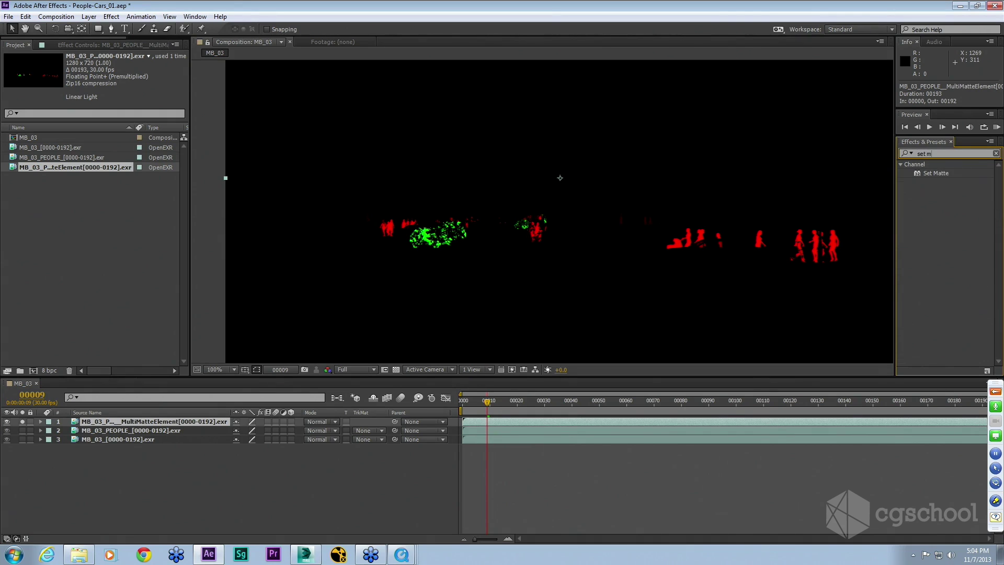
double_click(936, 173)
left_click(112, 83)
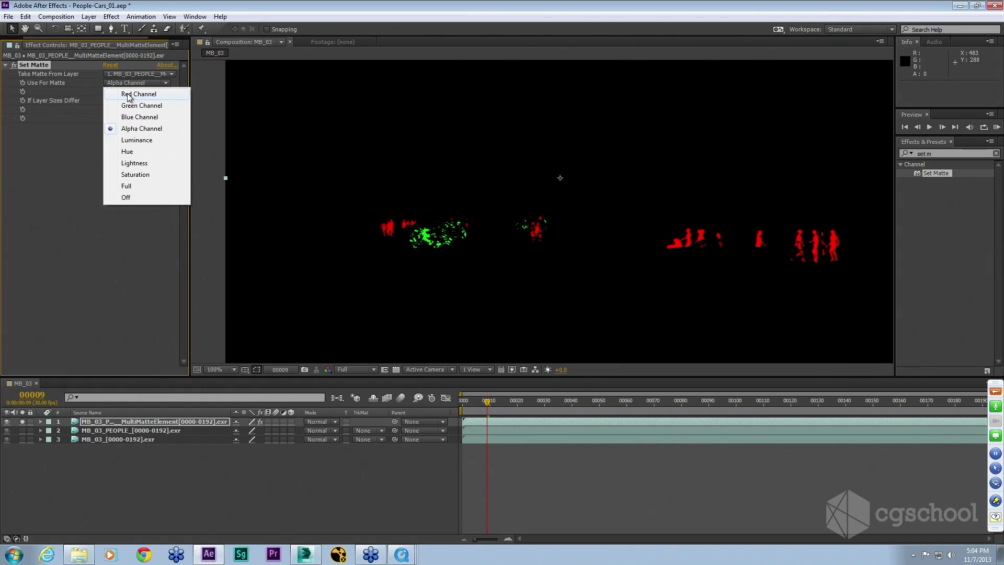
left_click(129, 95)
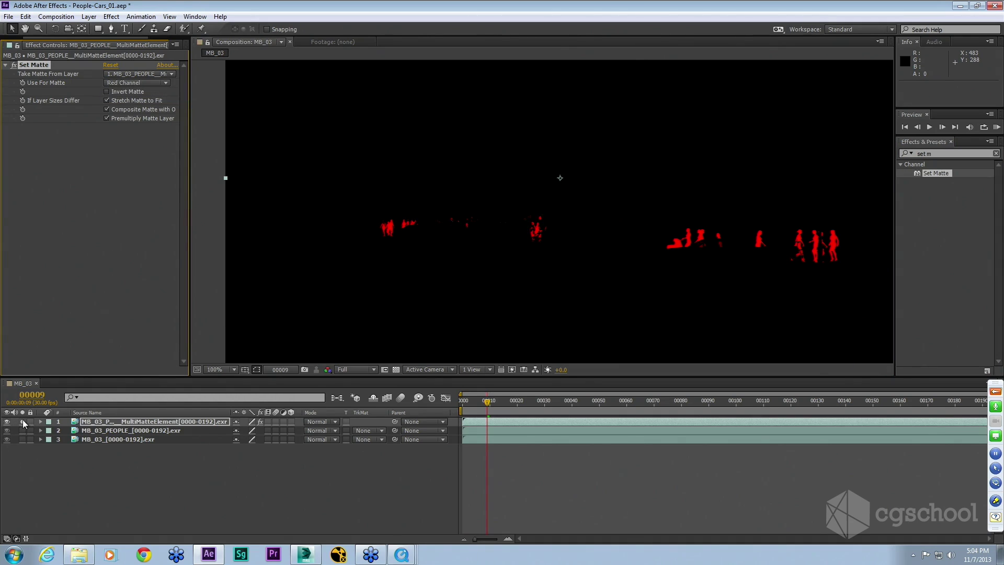
left_click(396, 369)
left_click(396, 369)
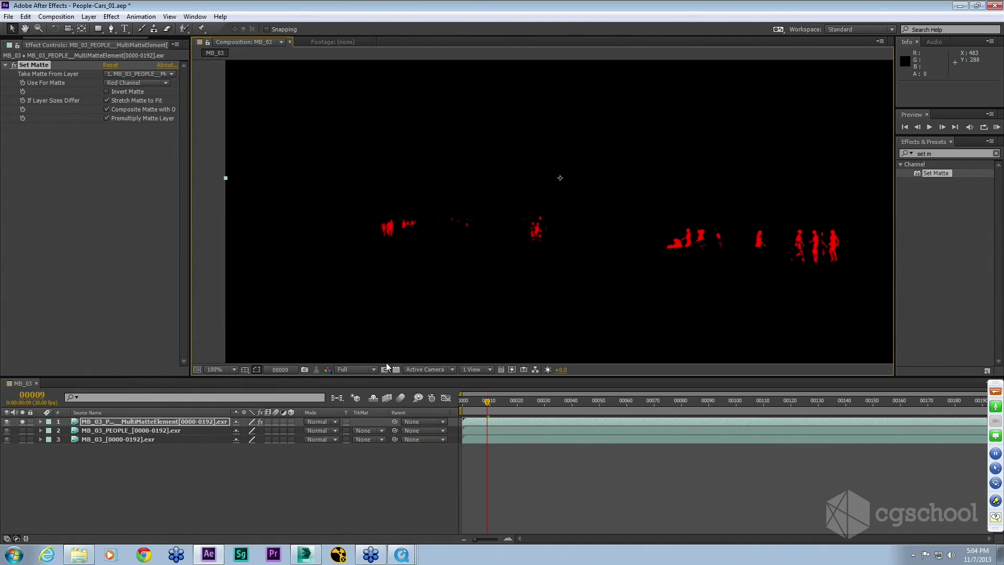
Unsolo the MultiMatteElement layer and set the people layer's track matte to Alpha Matte from that MultiMatteElement layer.
left_click(23, 421)
left_click(111, 431)
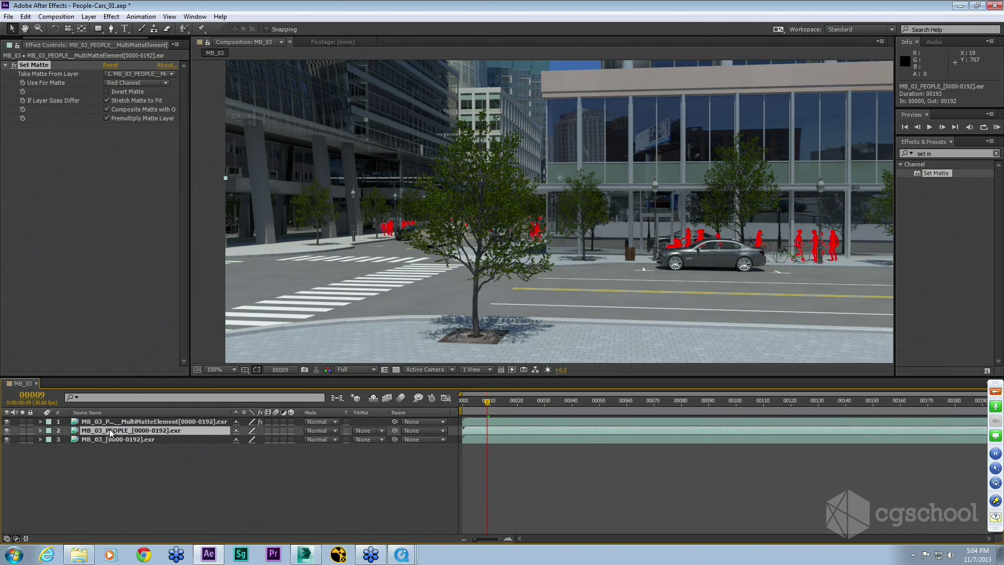
left_click(366, 431)
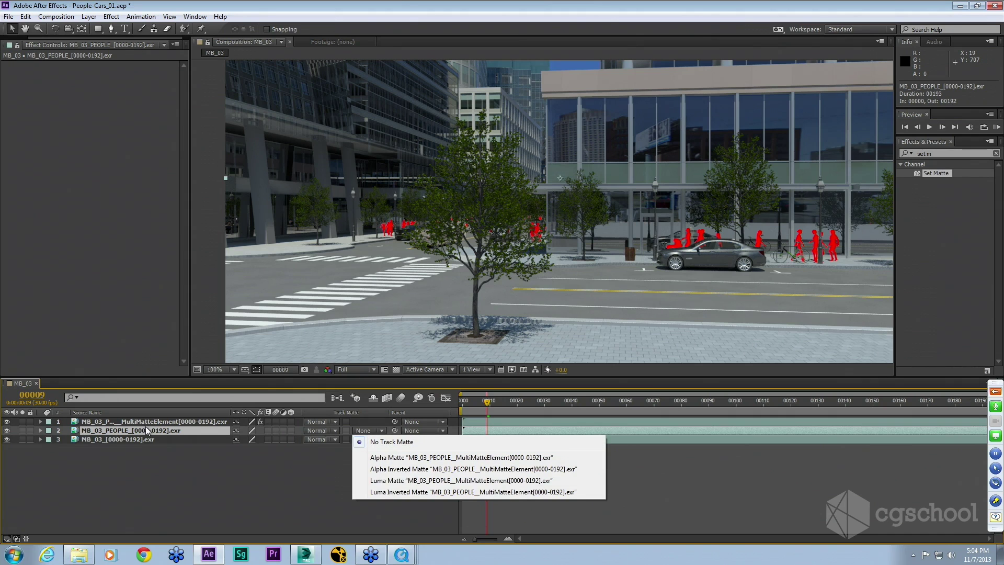
left_click(381, 458)
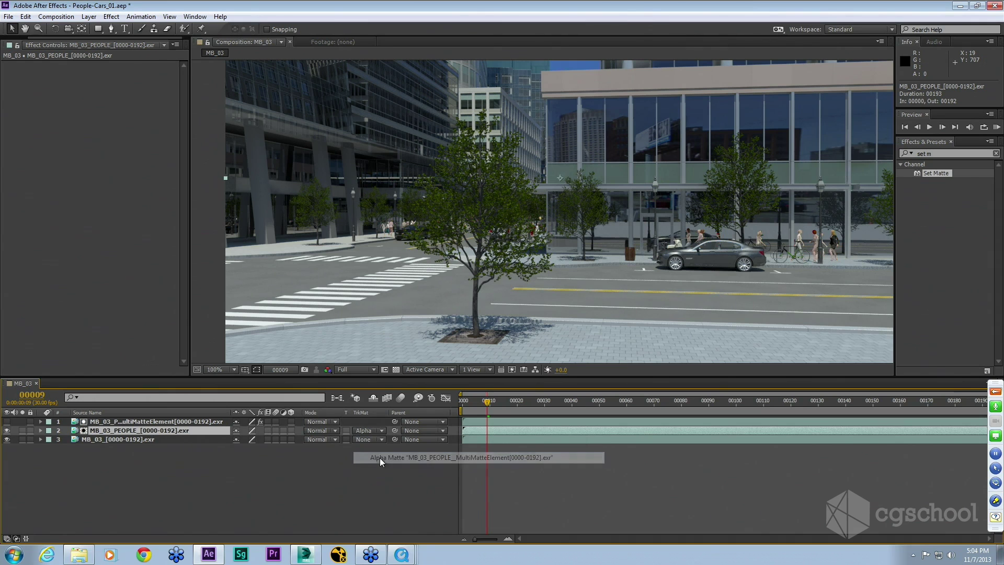
Solo the matted people layer and check its cut-out against the transparency grid.
left_click(22, 431)
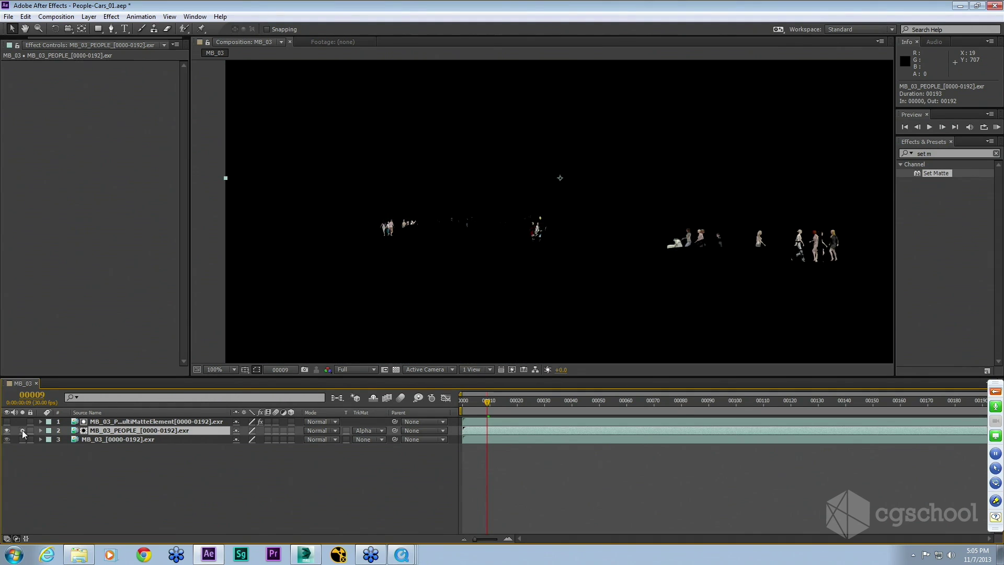
left_click(396, 369)
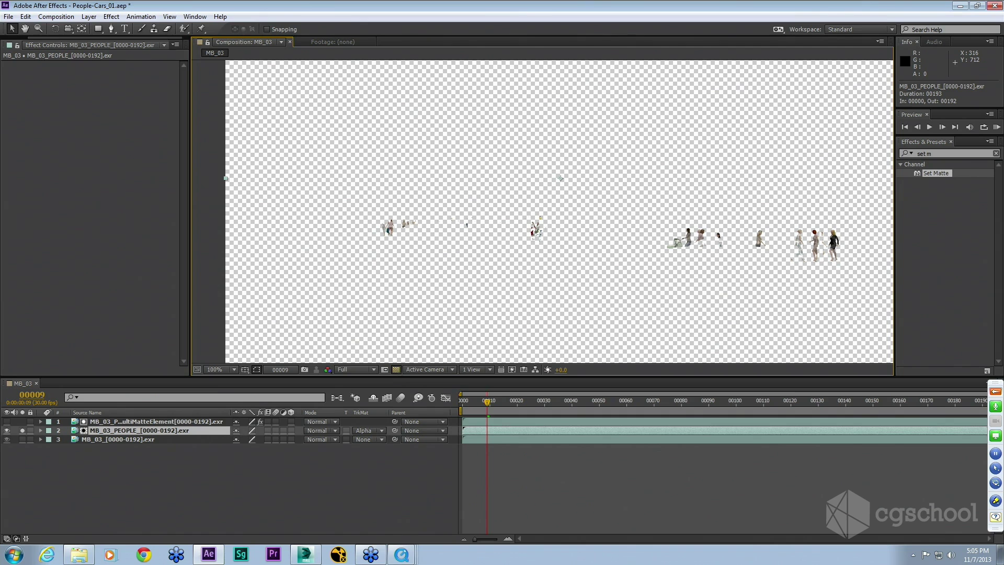
left_click(396, 369)
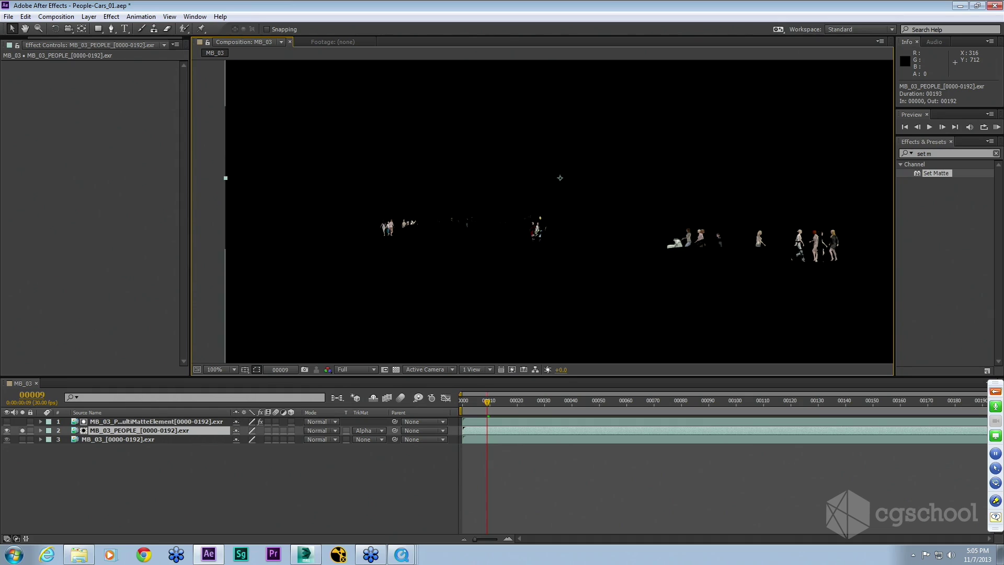
Duplicate the people layer with its MultiMatteElement matte and set the uppermost matte's Set Matte effect to Green Channel.
left_click(165, 421, "shift")
key("ctrl+d")
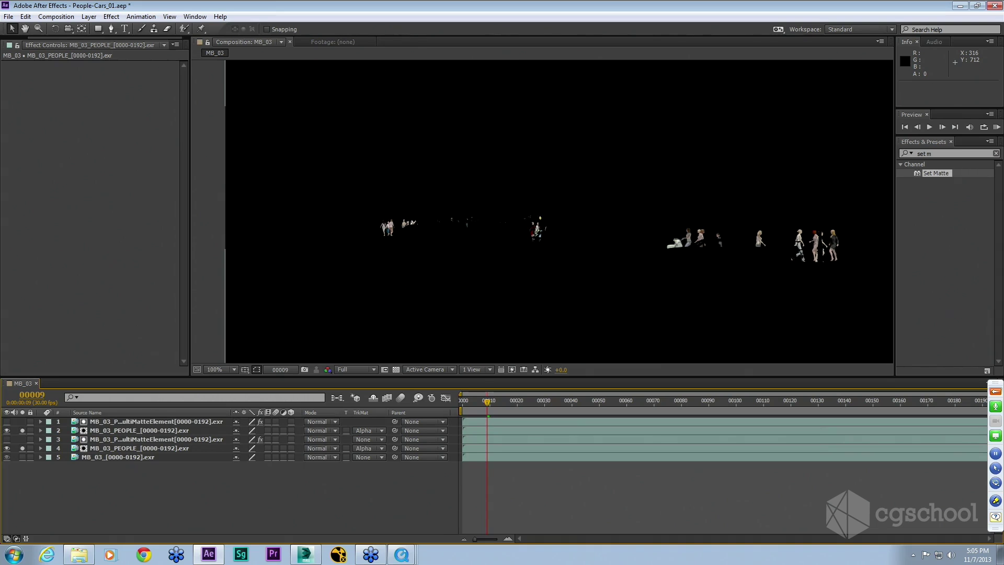
left_click(140, 421)
left_click(131, 83)
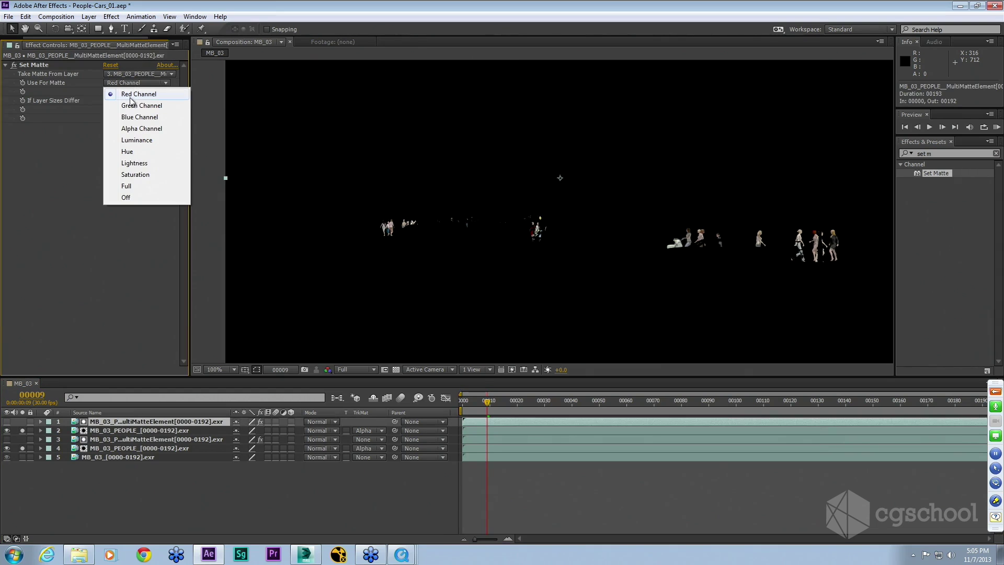
left_click(132, 106)
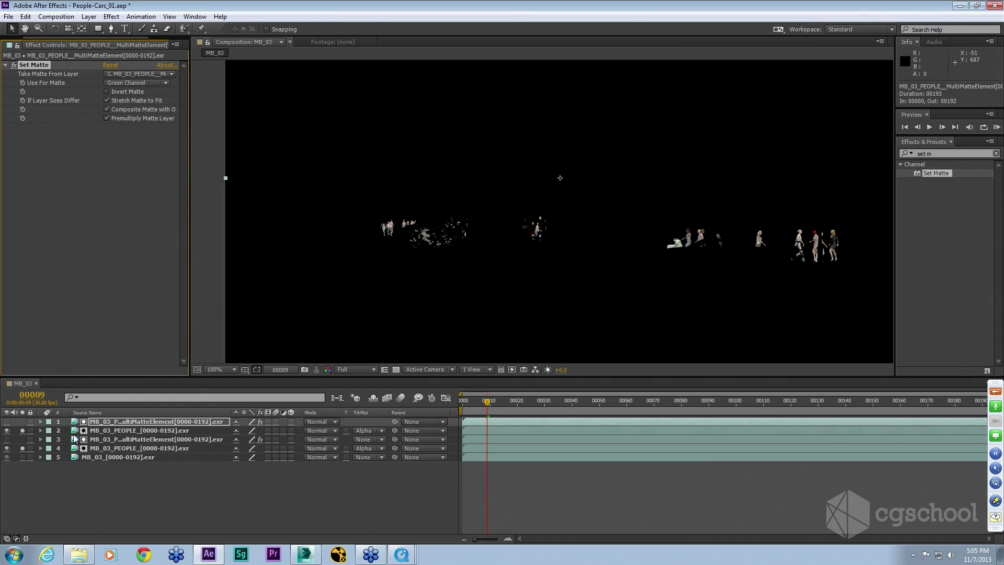
Duplicate the lower people and matte pair and set the lowest people copy to No Track Matte.
left_click(121, 449)
left_click(124, 440)
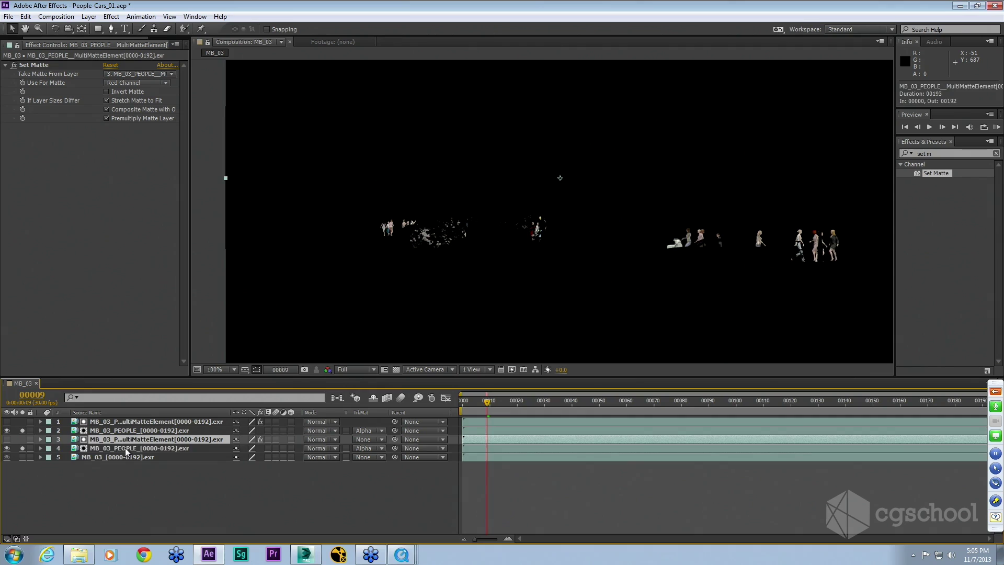
left_click(126, 448, "ctrl")
key("ctrl+d")
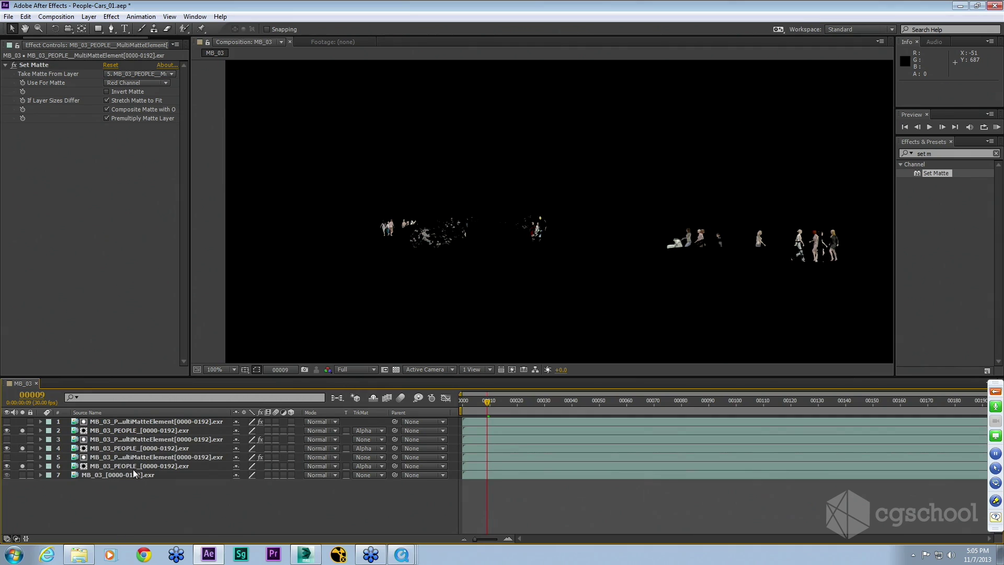
left_click(135, 467)
left_click(369, 466)
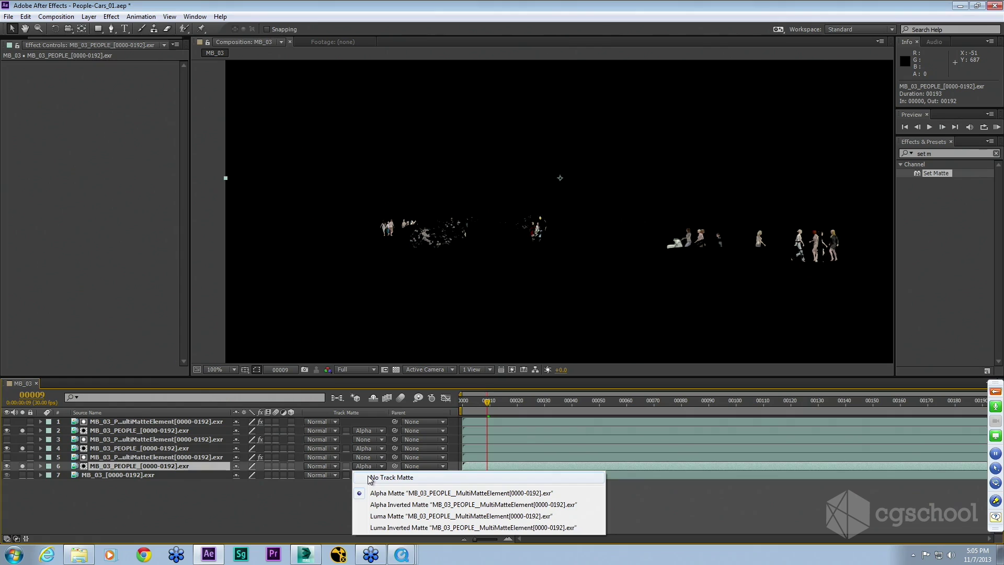
left_click(370, 478)
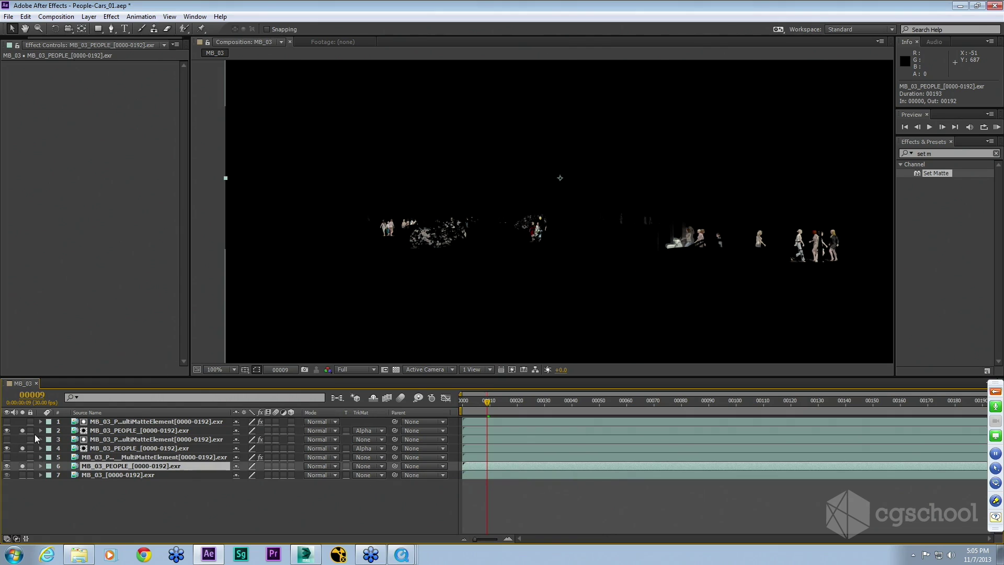
Solo the MB_03 base render as well and lower the lowest people layer's opacity to 39%.
left_click(105, 457)
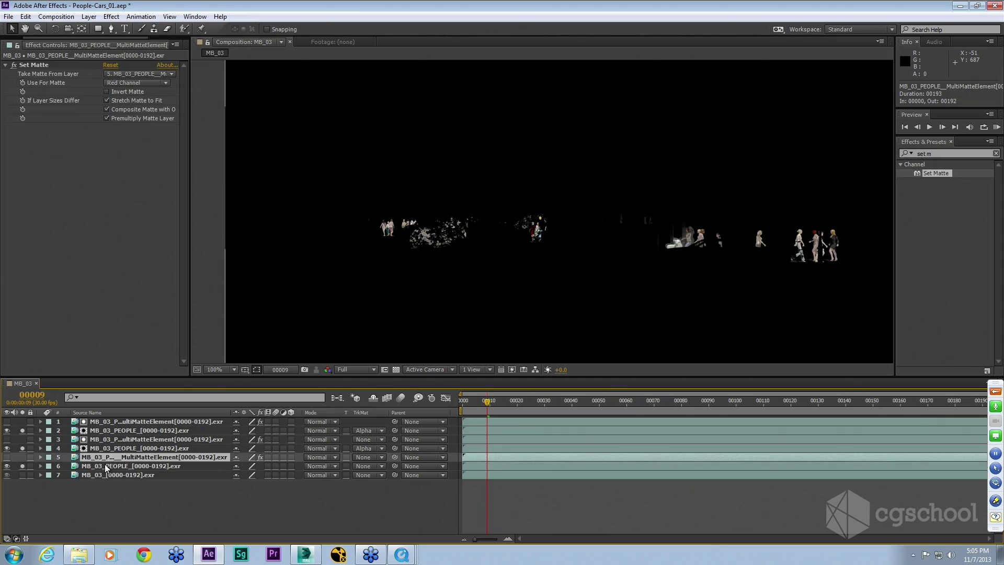
left_click(106, 466)
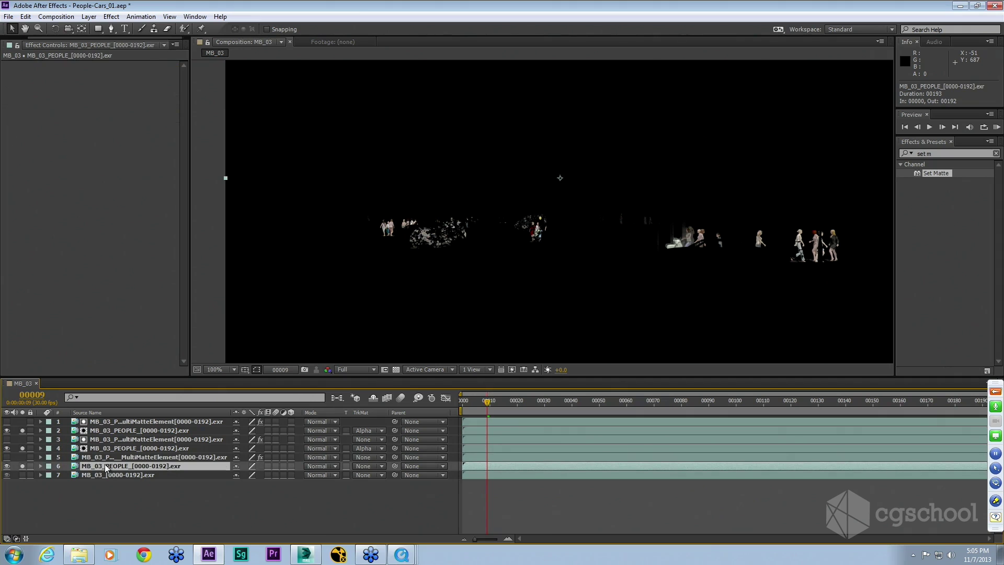
left_click(23, 475)
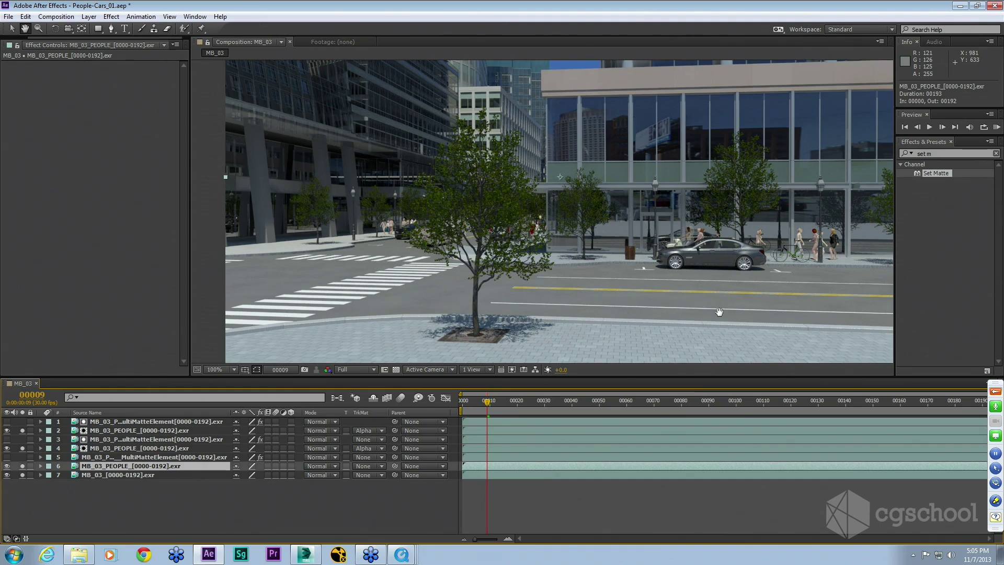
scroll(717, 246, "up", 1)
left_click_drag(717, 246, 359, 276)
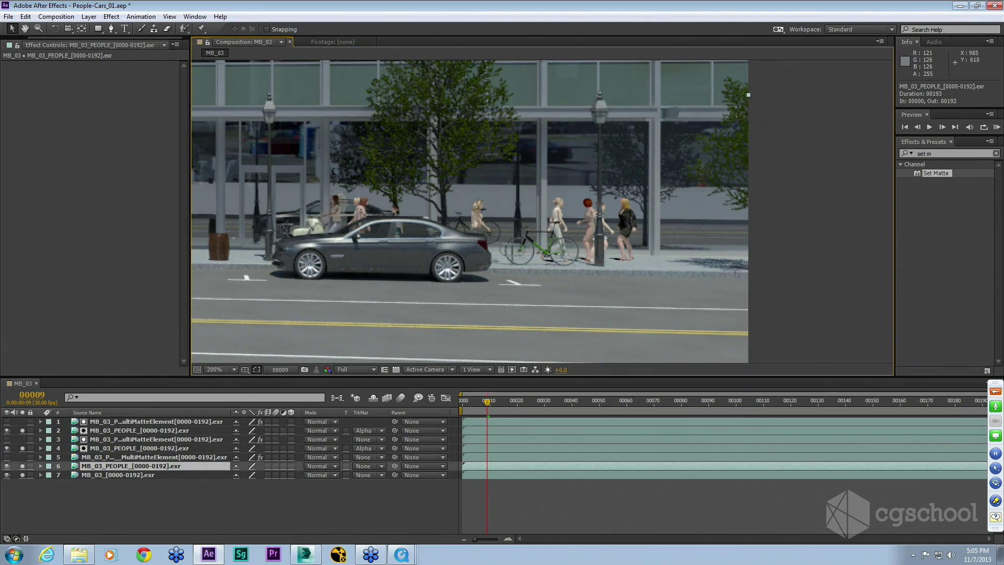
key("t")
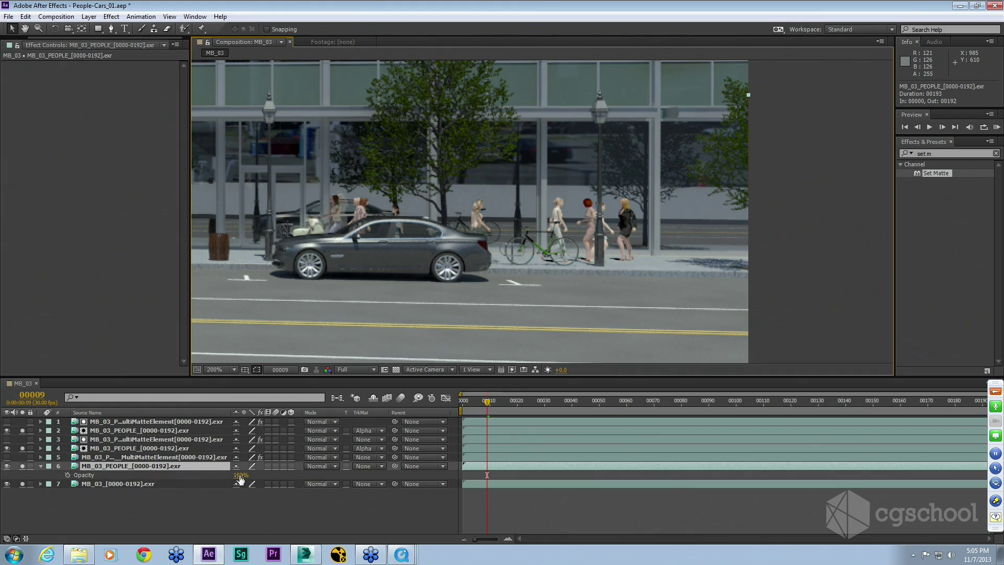
left_click_drag(240, 478, 122, 494)
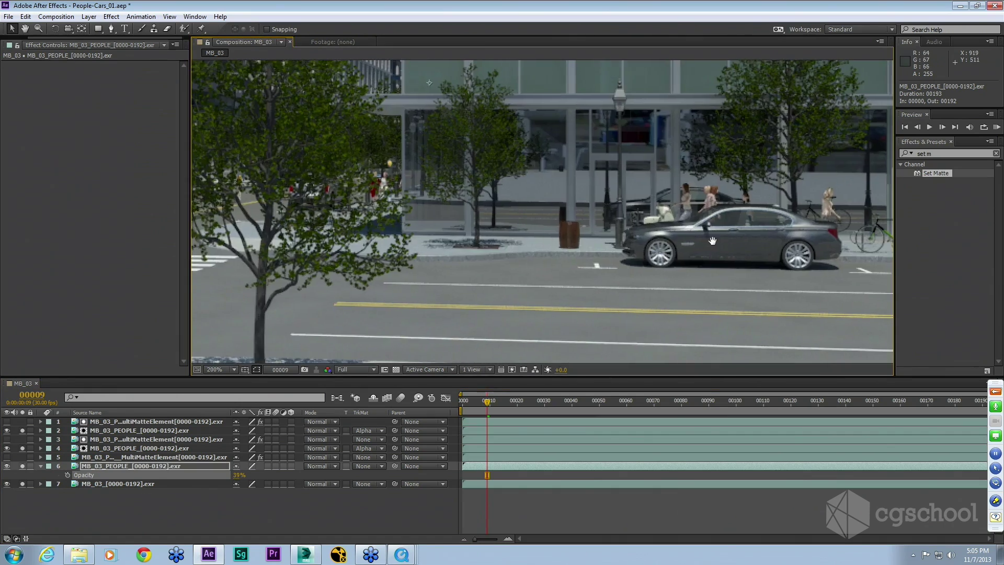
Examine the whole street composite and the six people and matte layers stacked above the base render.
key("comma")
left_click_drag(435, 332, 432, 305)
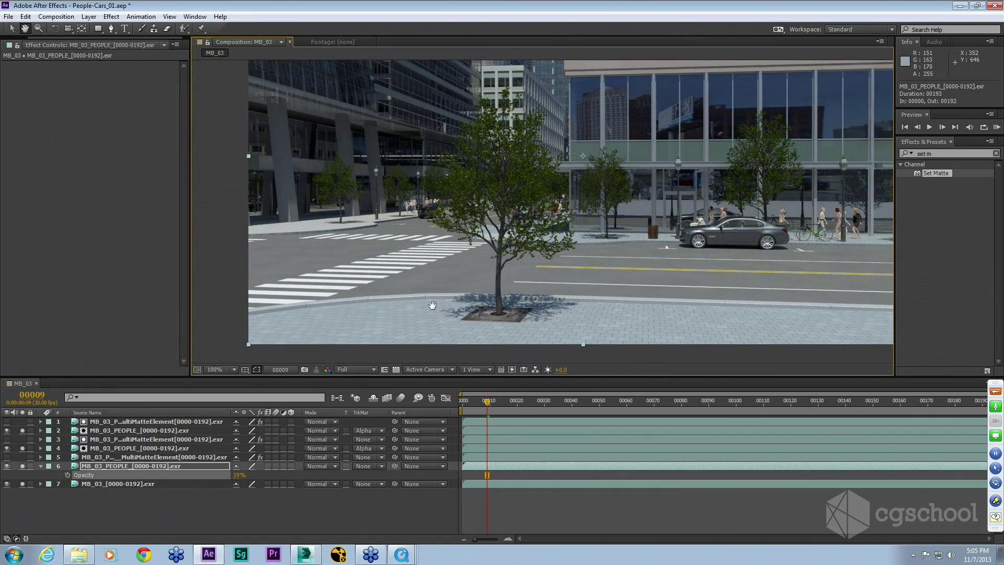
key("v")
left_click(111, 423)
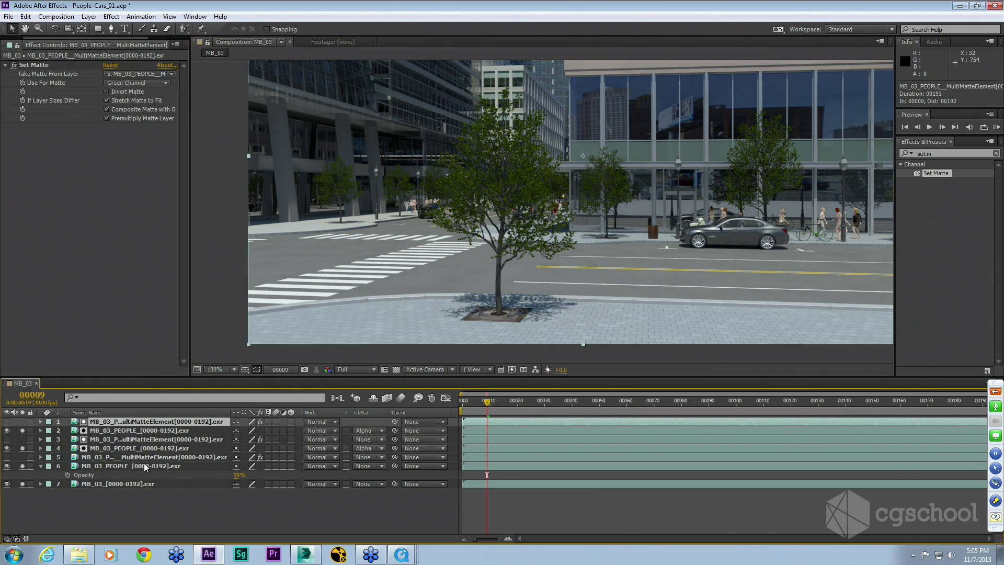
left_click(146, 467, "shift")
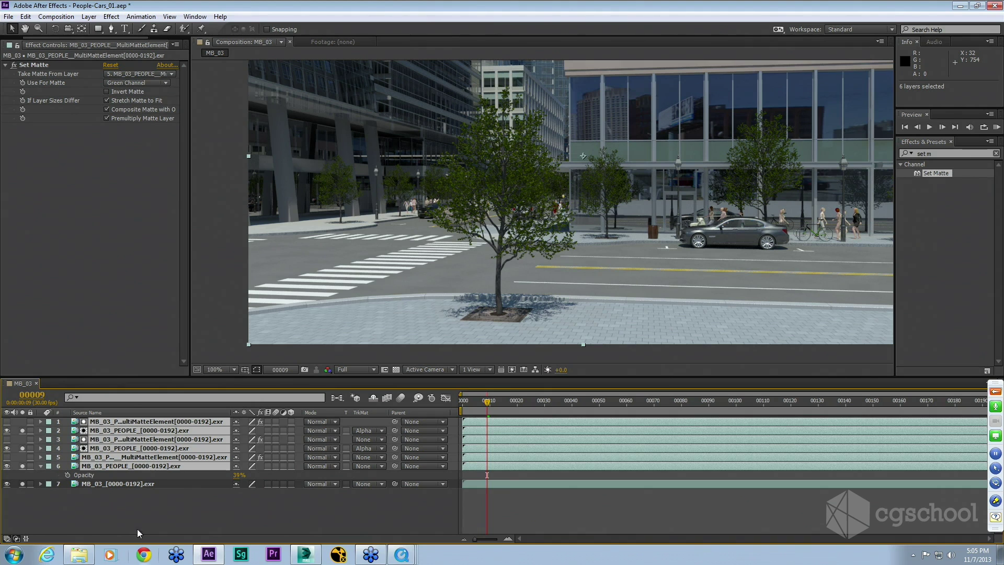
left_click(143, 495)
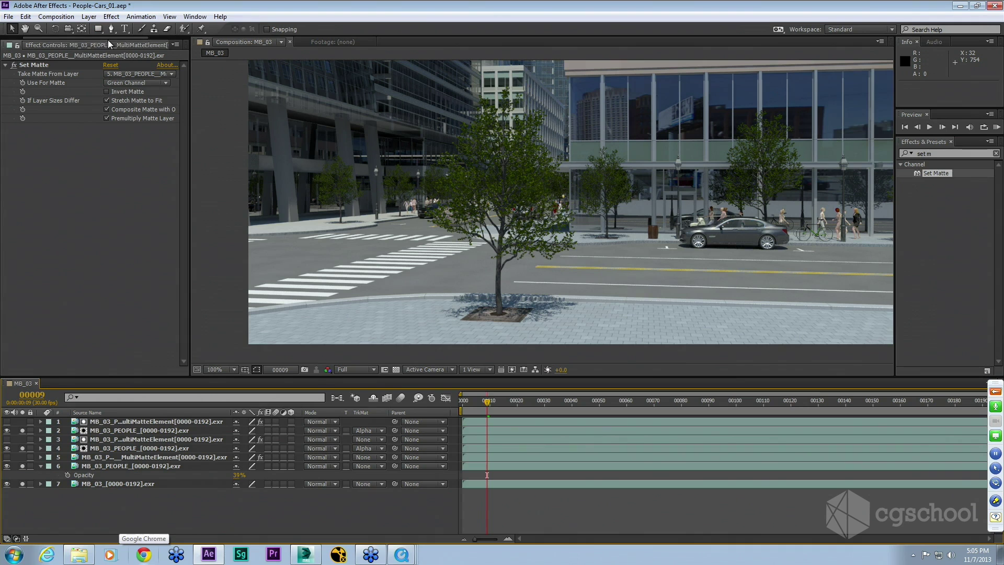
Show the project's footage list and inspect the MultiMatteElement sequence in it.
left_click_drag(112, 38, 79, 39)
left_click(15, 45)
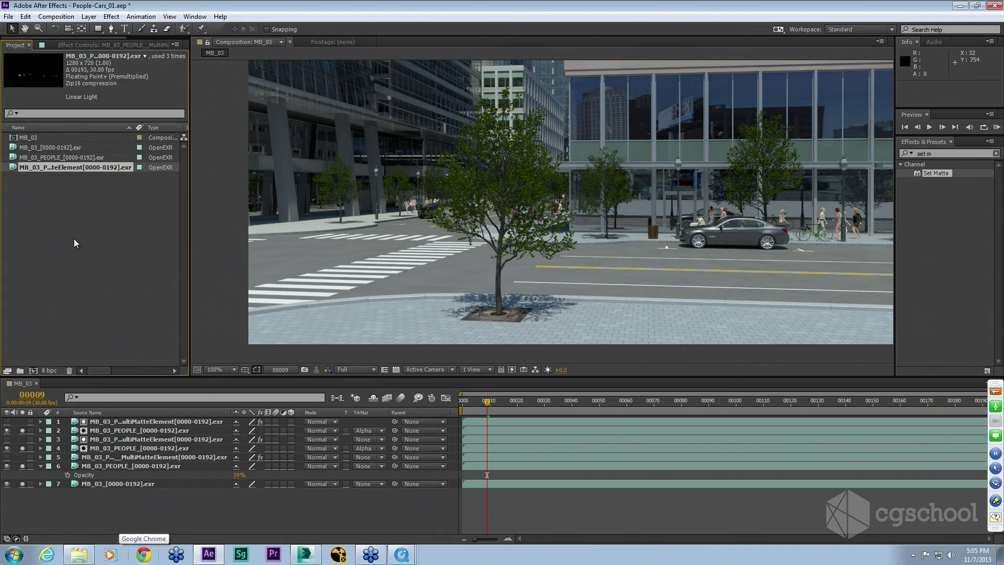
left_click(74, 239)
left_click(75, 167)
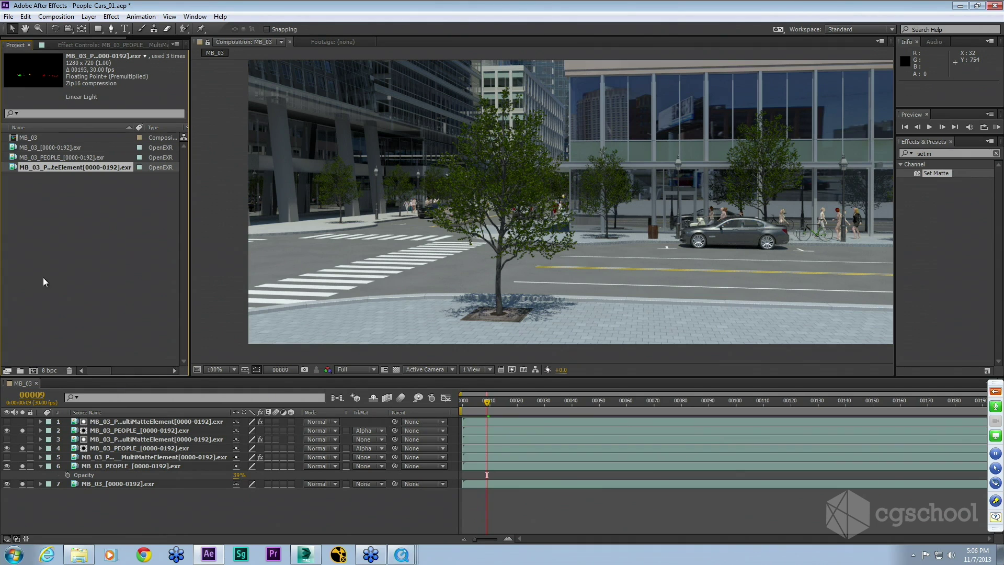
Select the uppermost matte layer, and switch to QuickTime Player to scrub the RoomsAlive interior movie to 00:00:37.
left_click(133, 421)
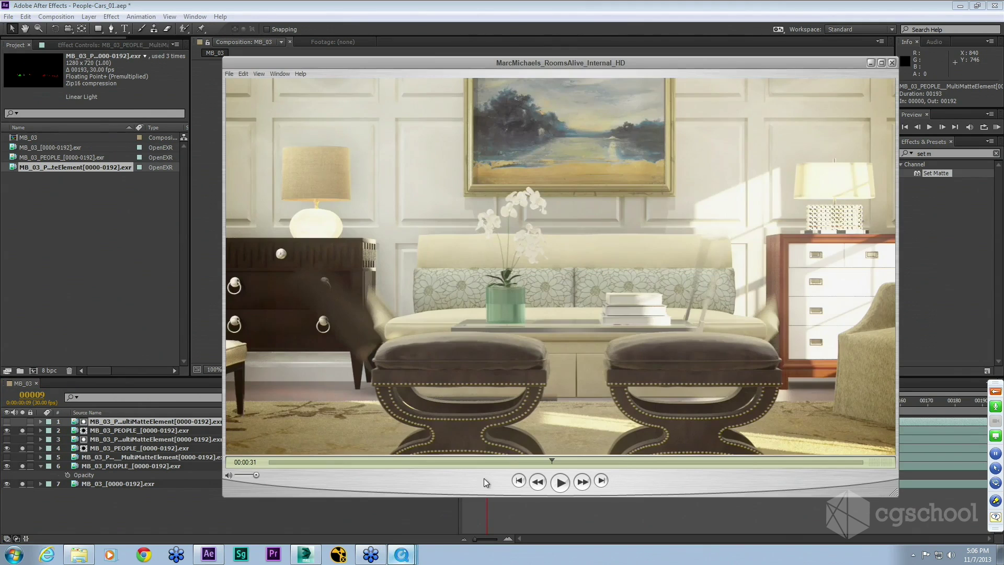
left_click_drag(525, 462, 605, 462)
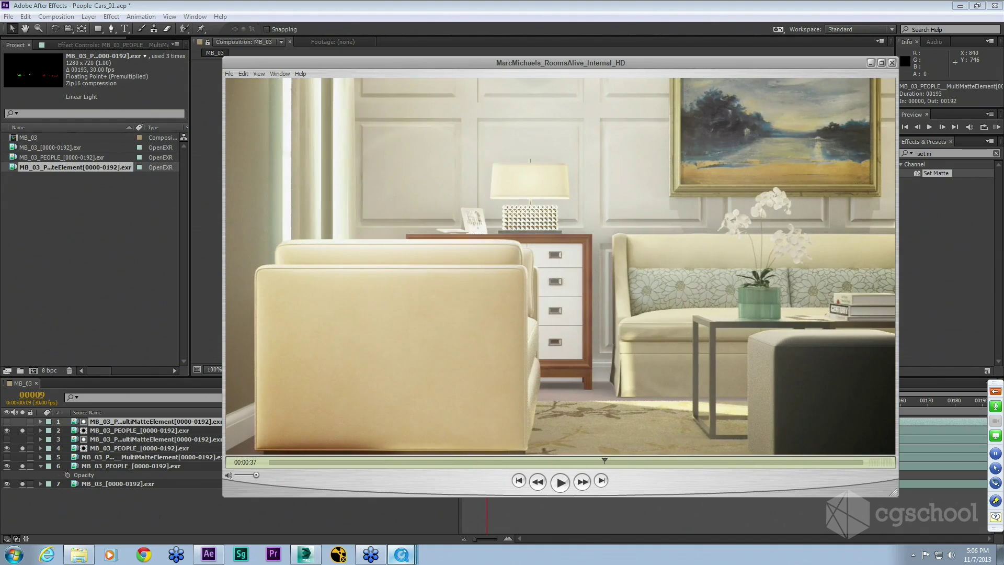